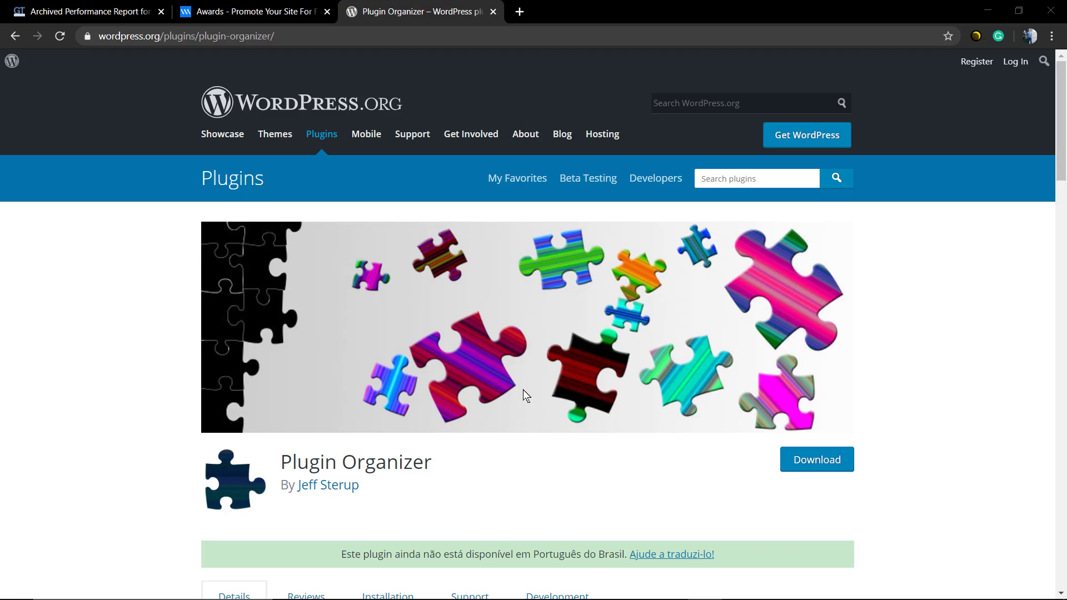
Review the Plugin Organizer page on WordPress.org, reading its description and browsing its screenshot gallery.
{"action": "scroll", "coordinate": [525, 394], "scroll_direction": "down", "scroll_amount": 8}
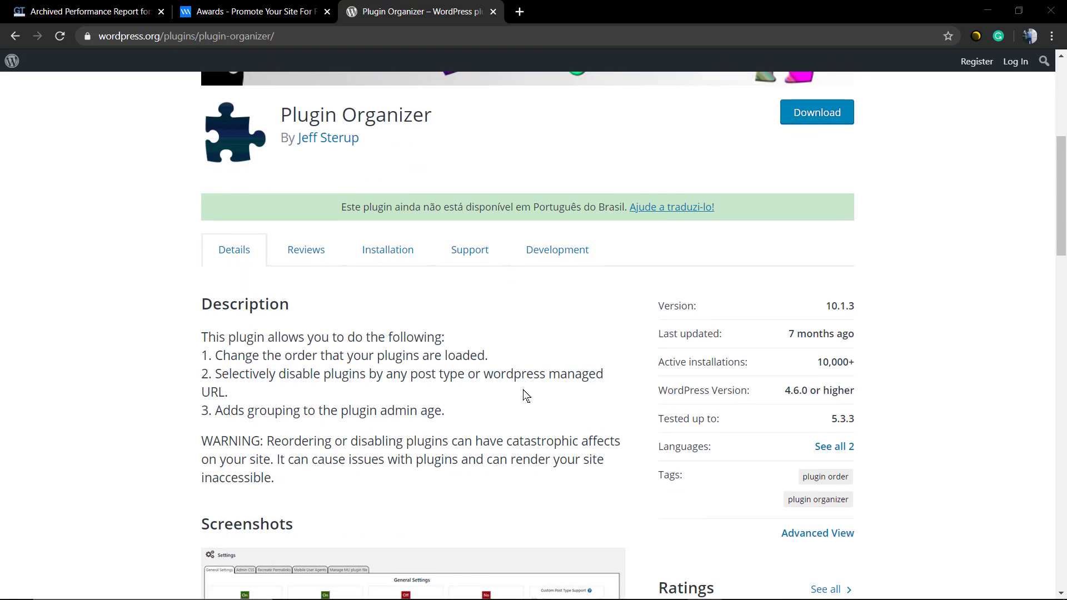
{"action": "scroll", "coordinate": [533, 382], "scroll_direction": "down", "scroll_amount": 4}
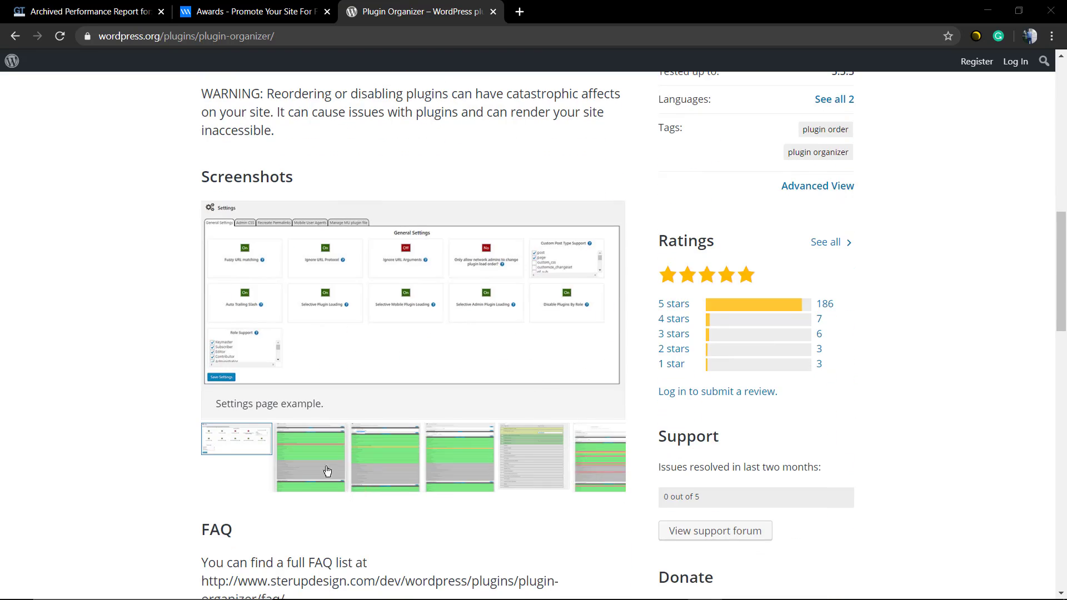
{"action": "left_click", "coordinate": [326, 464]}
{"action": "left_click", "coordinate": [604, 409]}
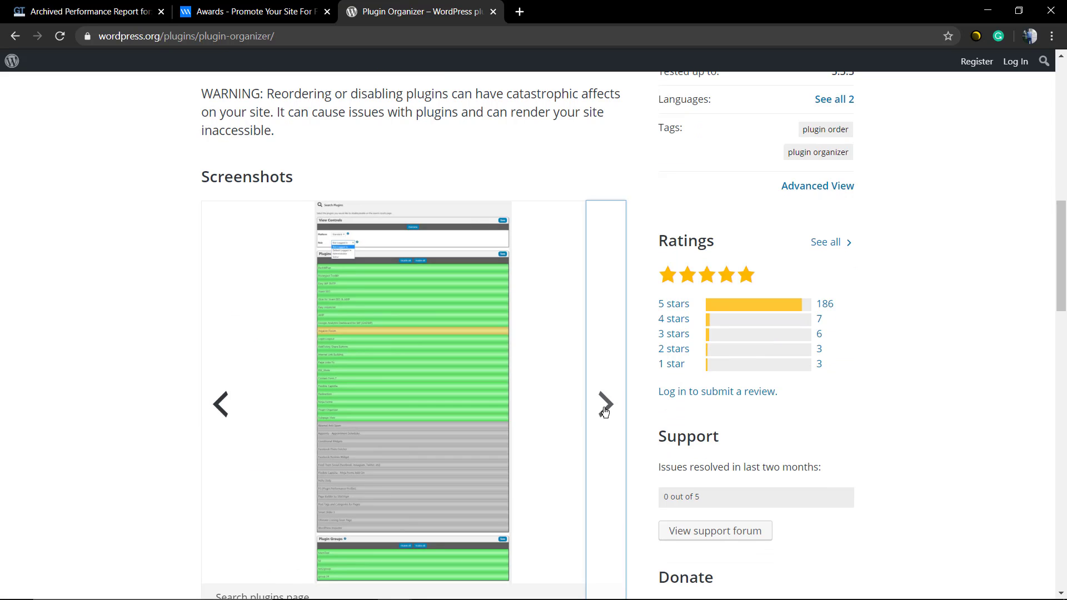
{"action": "left_click", "coordinate": [605, 409]}
{"action": "left_click", "coordinate": [604, 409]}
{"action": "left_click", "coordinate": [605, 410]}
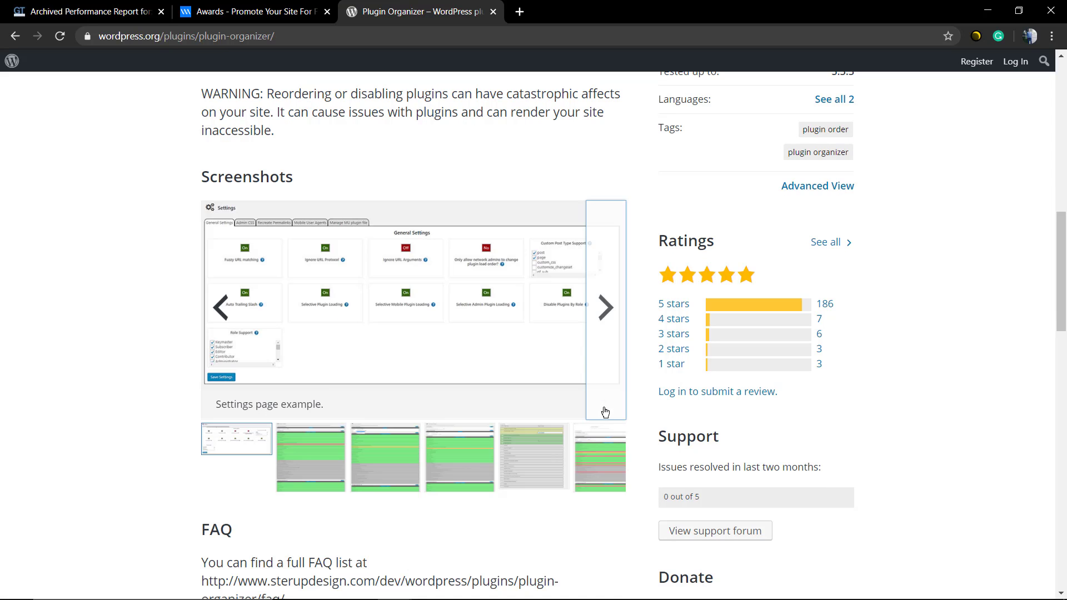
{"action": "scroll", "coordinate": [561, 389], "scroll_direction": "up", "scroll_amount": 8}
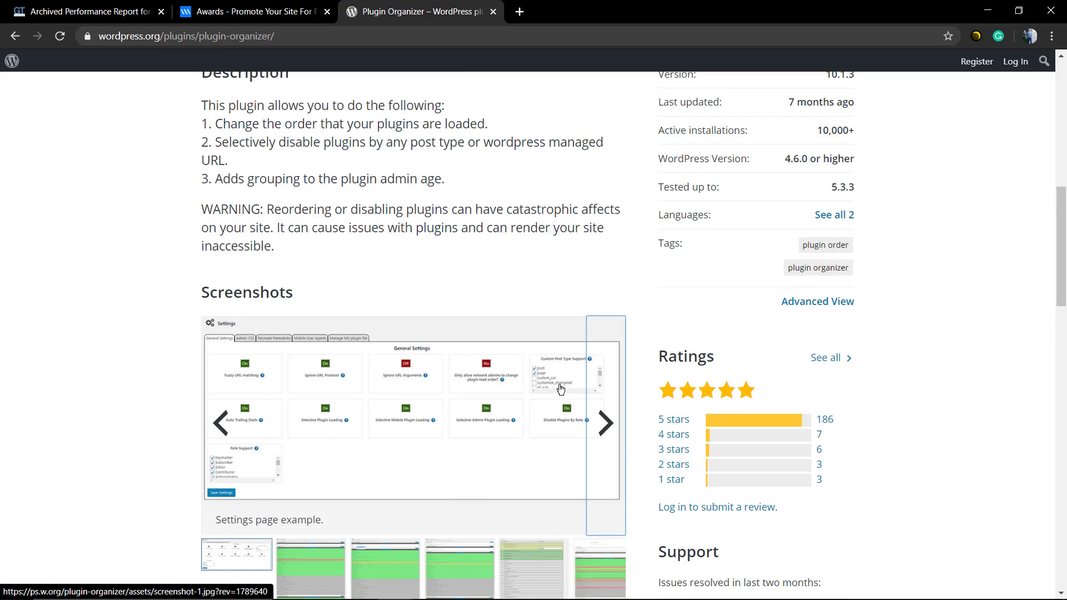
{"action": "scroll", "coordinate": [560, 389], "scroll_direction": "up", "scroll_amount": 4}
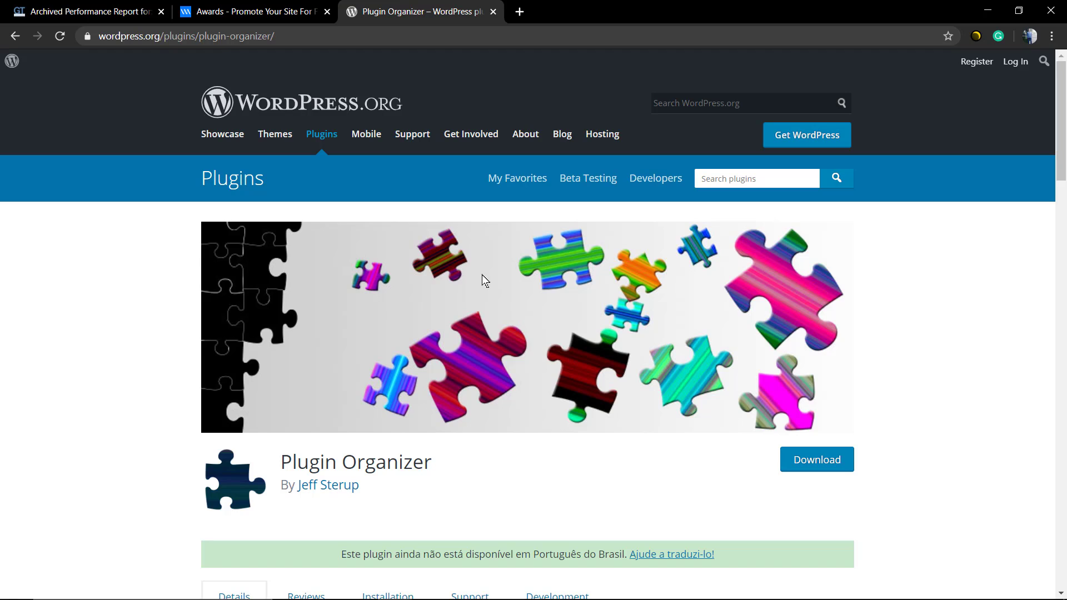
Look over the Visualmodo Awards home page, from the featured slider through the submissions grid to the pagination and back.
{"action": "left_click", "coordinate": [264, 14]}
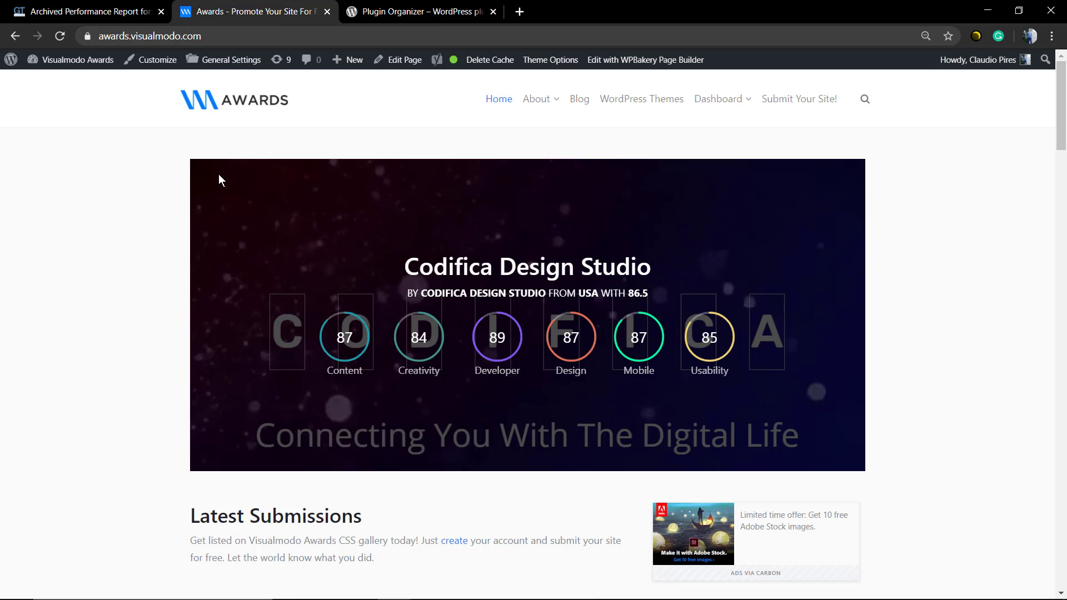
{"action": "scroll", "coordinate": [218, 183], "scroll_direction": "down", "scroll_amount": 10}
{"action": "scroll", "coordinate": [219, 197], "scroll_direction": "down", "scroll_amount": 13}
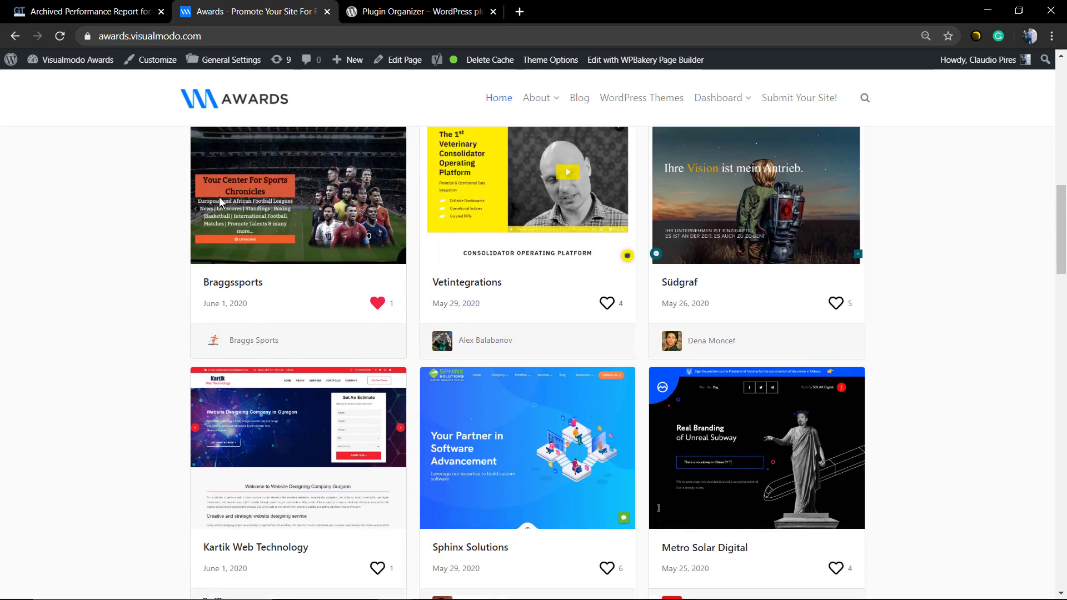
{"action": "scroll", "coordinate": [222, 201], "scroll_direction": "down", "scroll_amount": 12}
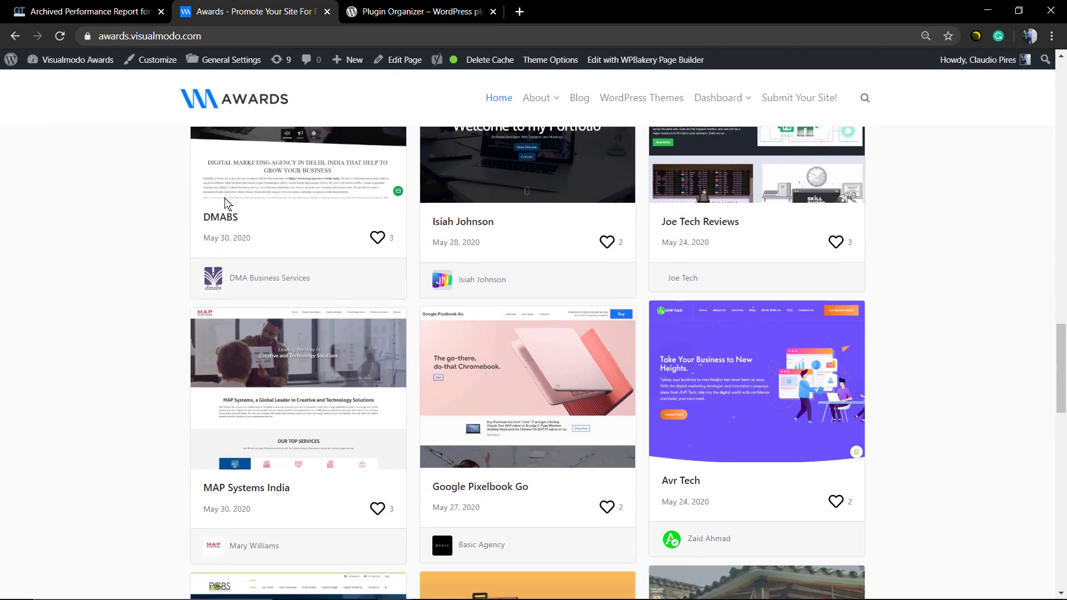
{"action": "scroll", "coordinate": [225, 200], "scroll_direction": "up", "scroll_amount": 20}
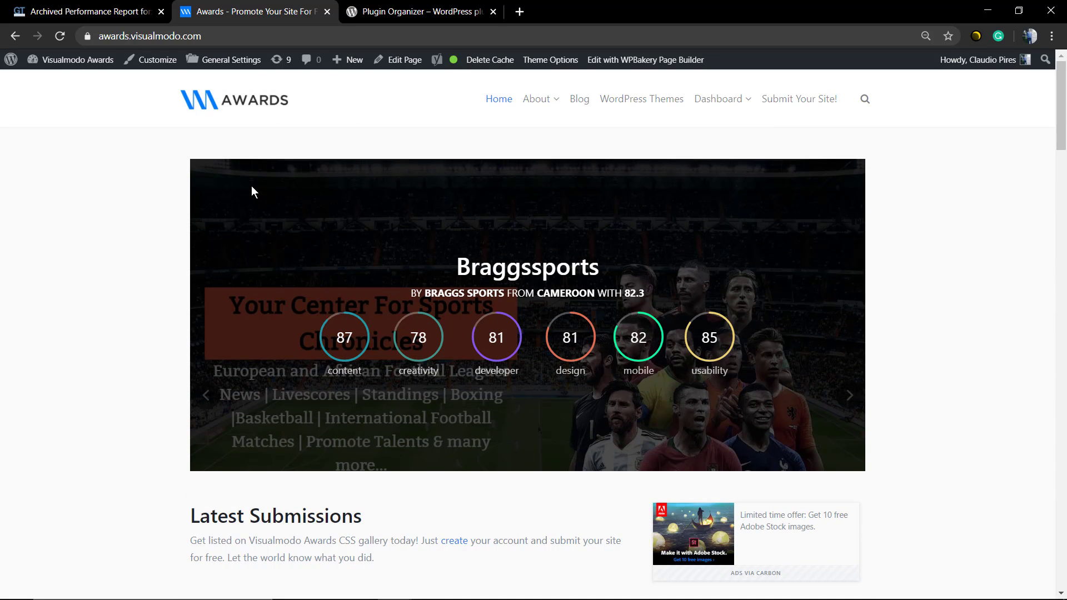
{"action": "scroll", "coordinate": [251, 183], "scroll_direction": "down", "scroll_amount": 12}
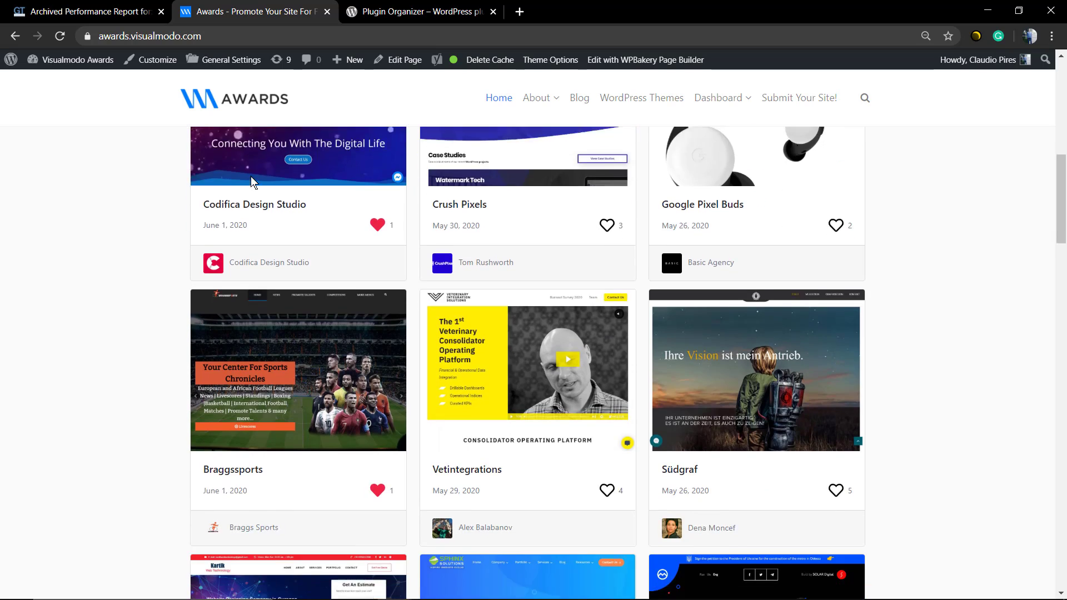
{"action": "scroll", "coordinate": [251, 174], "scroll_direction": "down", "scroll_amount": 20}
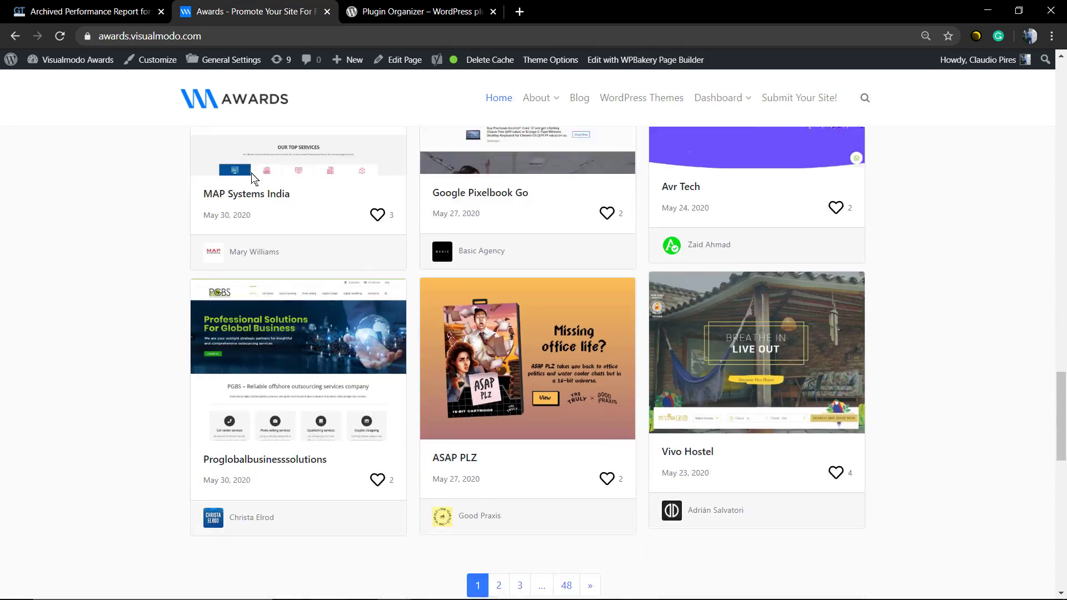
{"action": "scroll", "coordinate": [251, 177], "scroll_direction": "down", "scroll_amount": 2}
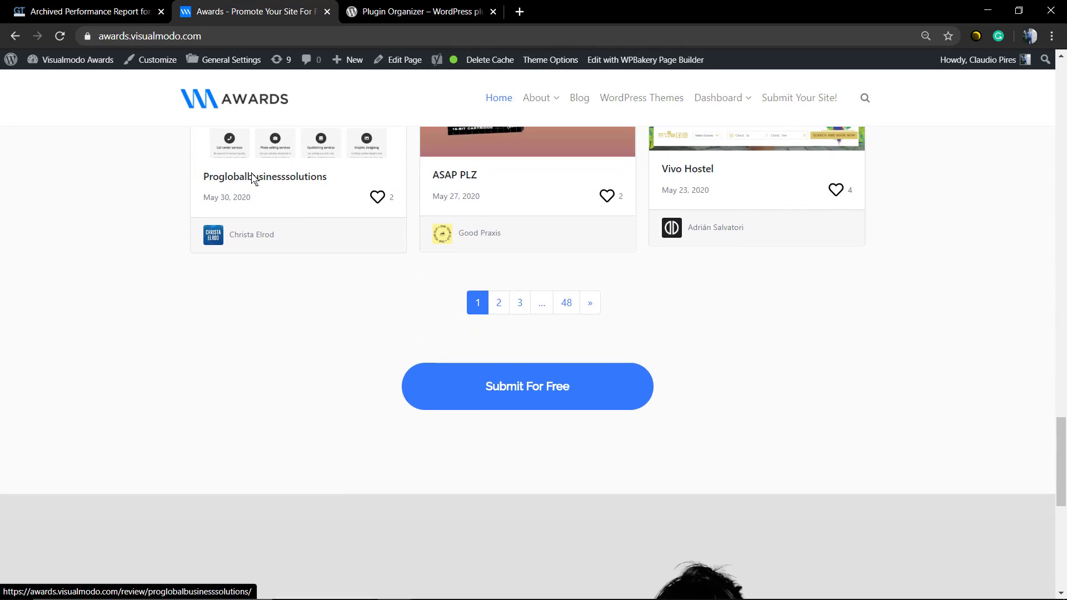
{"action": "scroll", "coordinate": [252, 177], "scroll_direction": "up", "scroll_amount": 20}
{"action": "scroll", "coordinate": [251, 177], "scroll_direction": "up", "scroll_amount": 3}
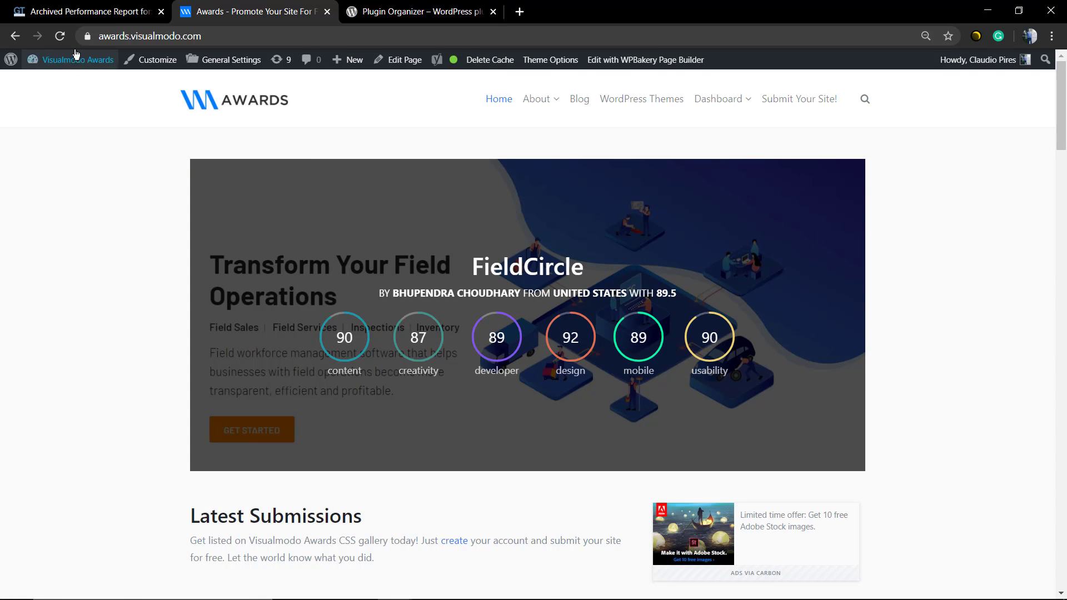
Examine the GTmetrix report's PageSpeed recommendations for awards.visualmodo.com, checking the details of Leverage browser caching and Serve scaled images.
{"action": "left_click", "coordinate": [101, 11]}
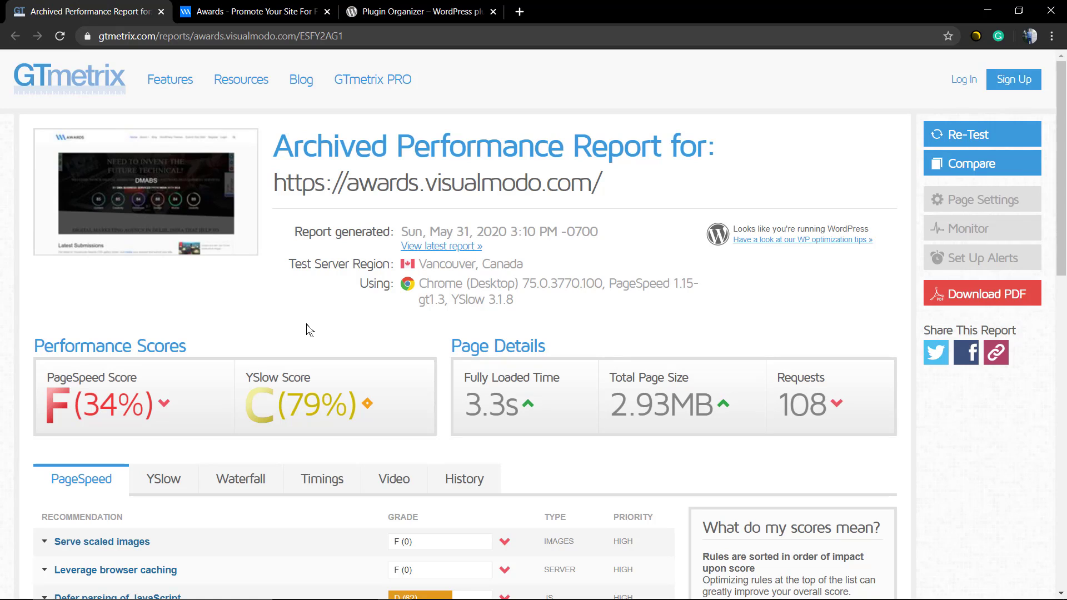
{"action": "scroll", "coordinate": [309, 330], "scroll_direction": "down", "scroll_amount": 12}
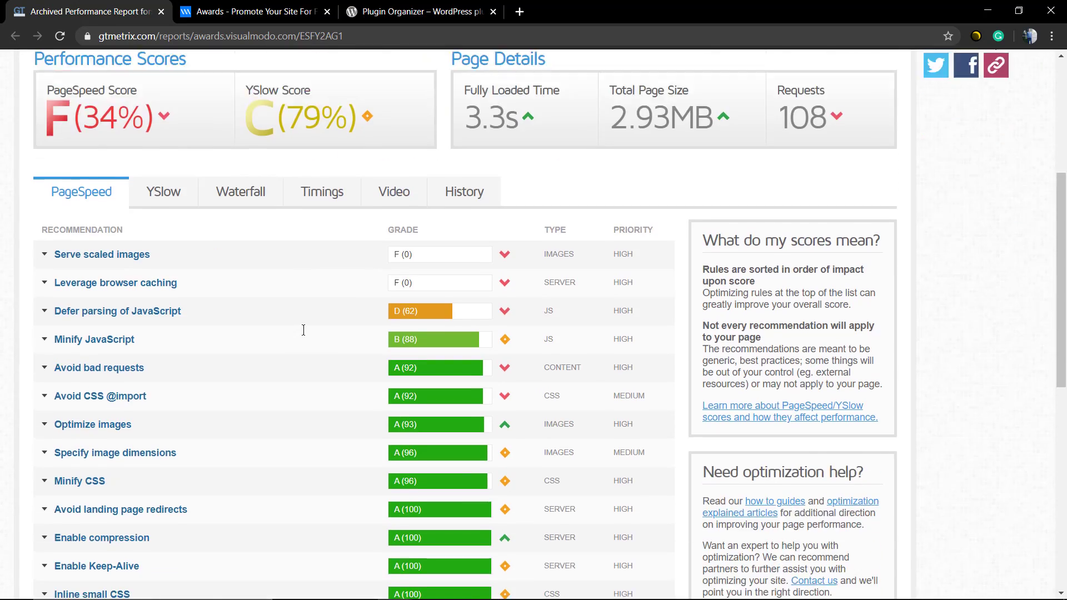
{"action": "scroll", "coordinate": [305, 335], "scroll_direction": "up", "scroll_amount": 8}
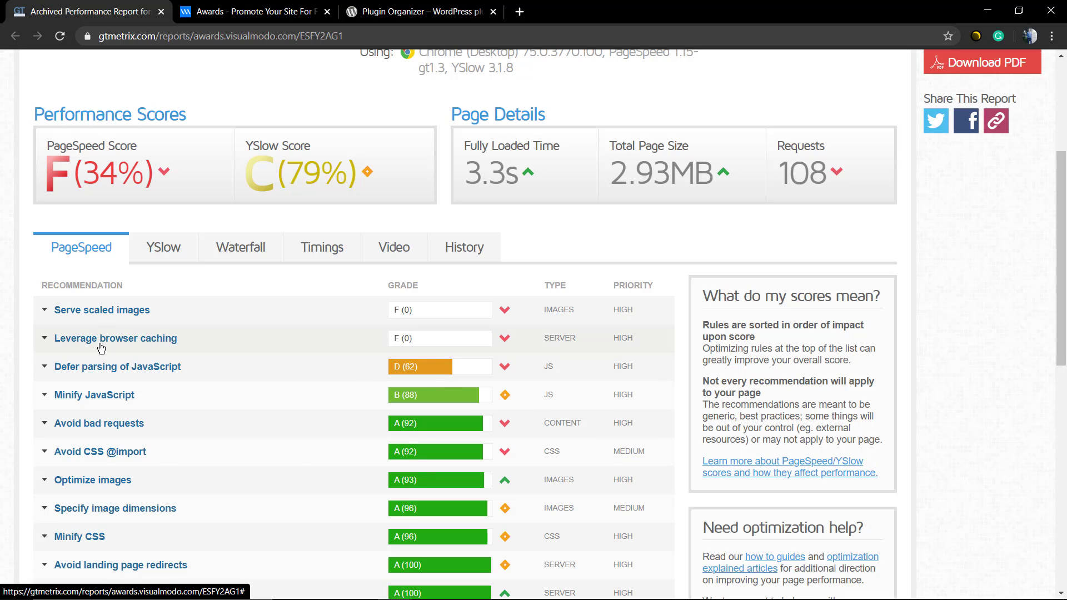
{"action": "left_click", "coordinate": [101, 347]}
{"action": "left_click", "coordinate": [105, 314]}
{"action": "left_click", "coordinate": [107, 317]}
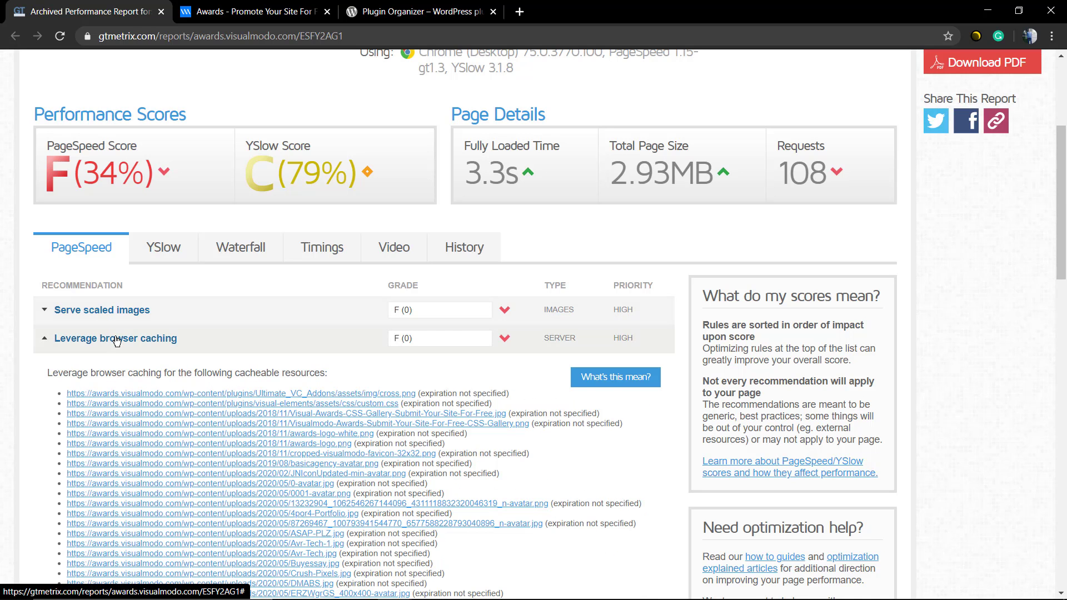
{"action": "left_click", "coordinate": [111, 339]}
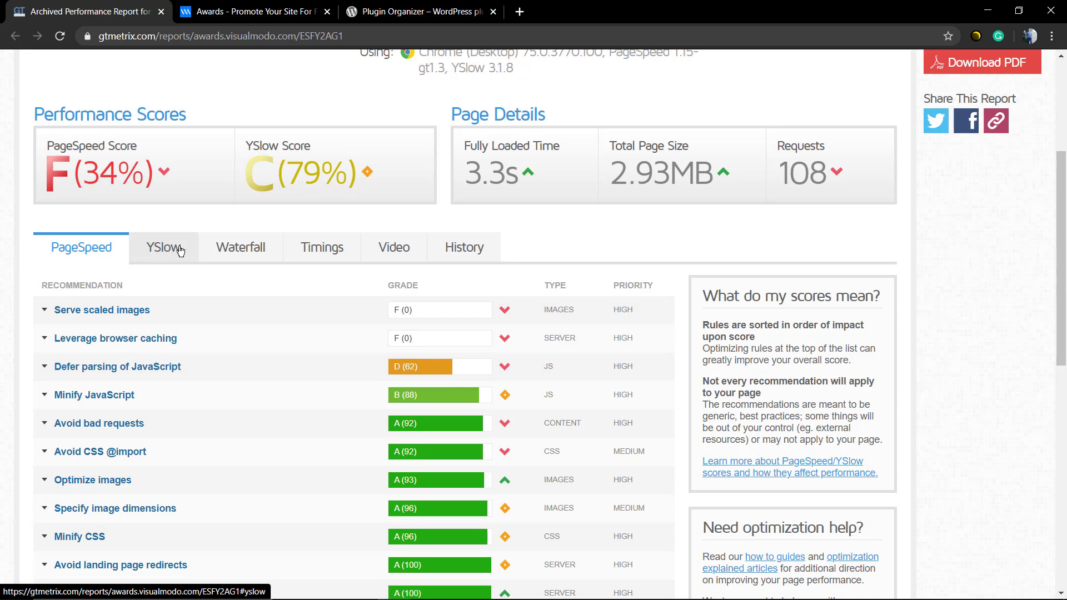
Check the number of requests in the GTmetrix report's page details.
{"action": "scroll", "coordinate": [179, 250], "scroll_direction": "up", "scroll_amount": 4}
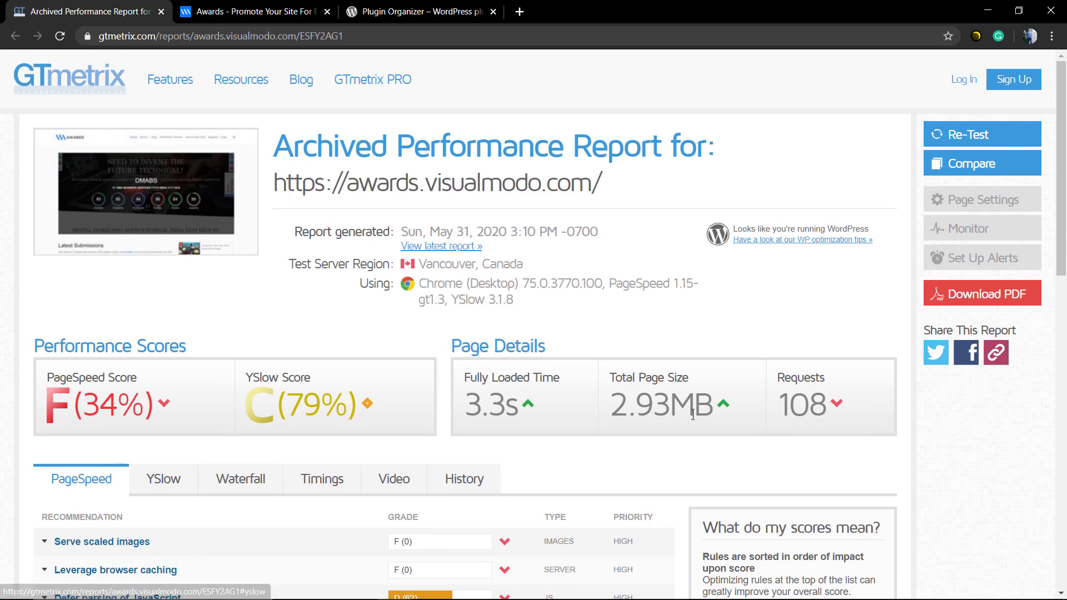
{"action": "left_click_drag", "start_coordinate": [778, 377], "coordinate": [823, 406]}
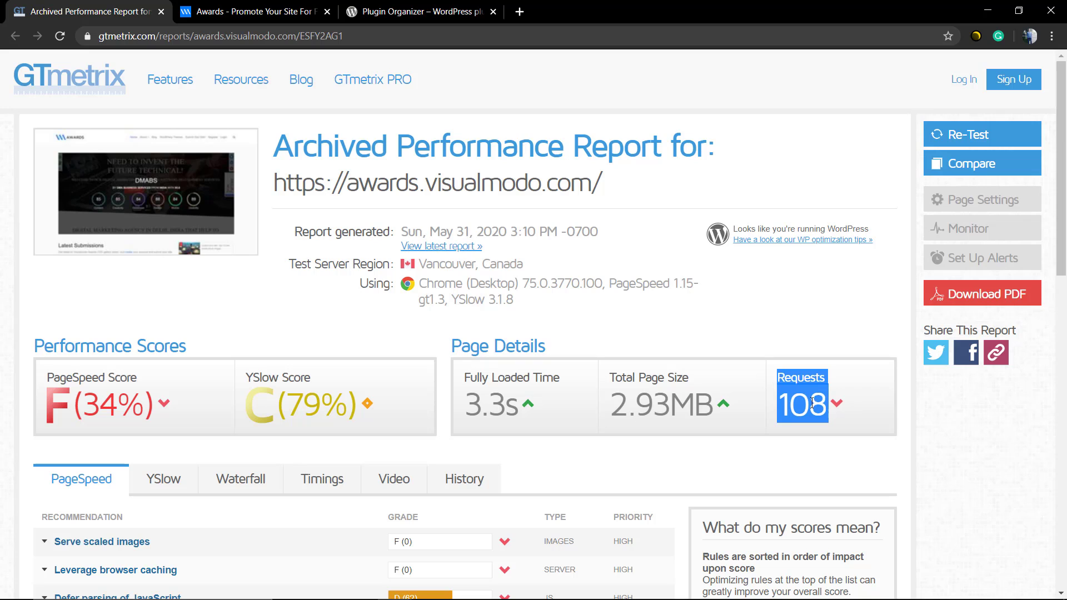
{"action": "left_click", "coordinate": [786, 384]}
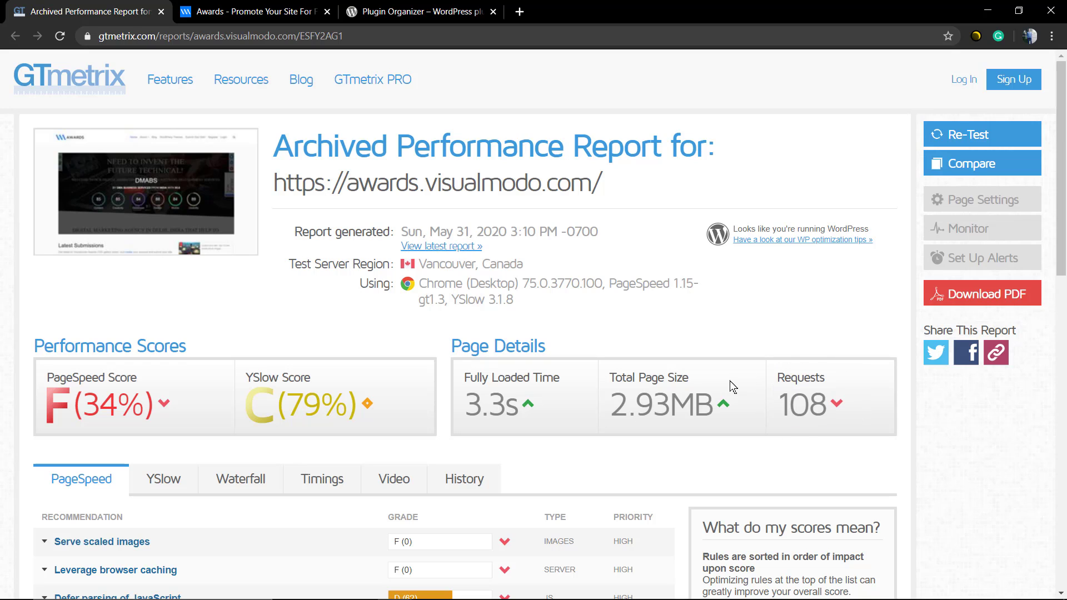
Go to the Visualmodo Awards WordPress dashboard and open the page for adding new plugins.
{"action": "left_click", "coordinate": [274, 17]}
{"action": "mouse_move", "coordinate": [92, 62]}
{"action": "left_click", "coordinate": [82, 82]}
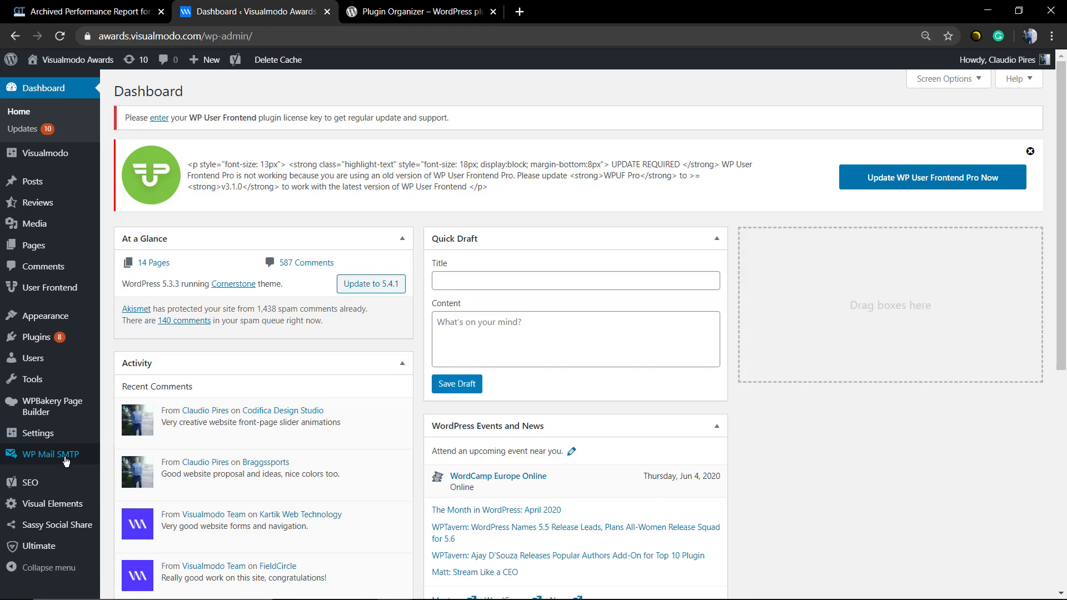
{"action": "left_click", "coordinate": [127, 357]}
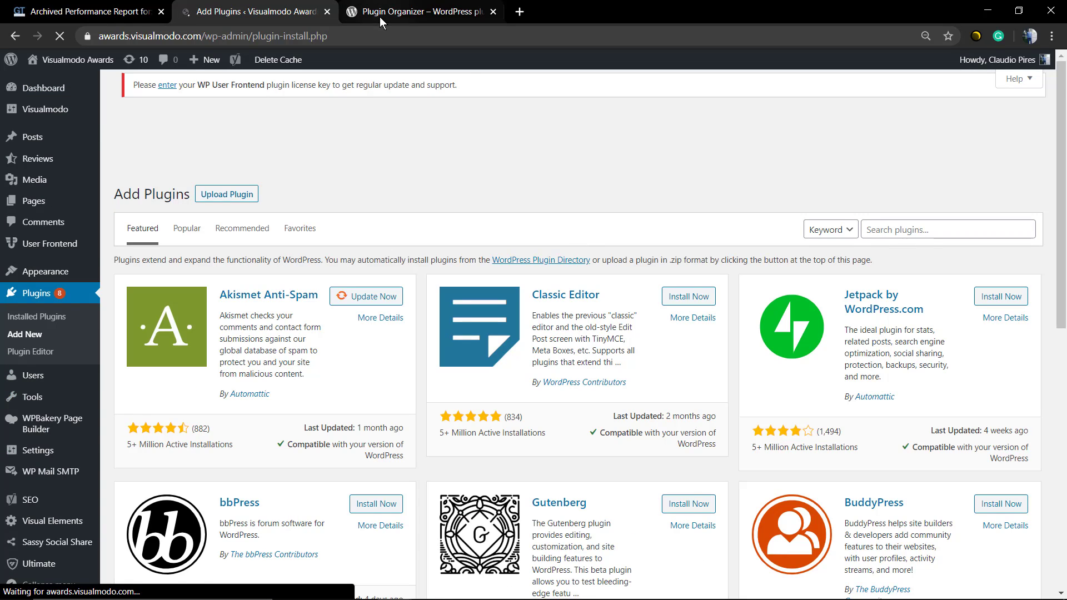
Copy the name Plugin Organizer from its WordPress.org page and search for it among the plugins available to add.
{"action": "left_click", "coordinate": [379, 17]}
{"action": "left_click_drag", "start_coordinate": [450, 466], "coordinate": [283, 462]}
{"action": "key", "text": "ctrl+c"}
{"action": "left_click", "coordinate": [294, 12]}
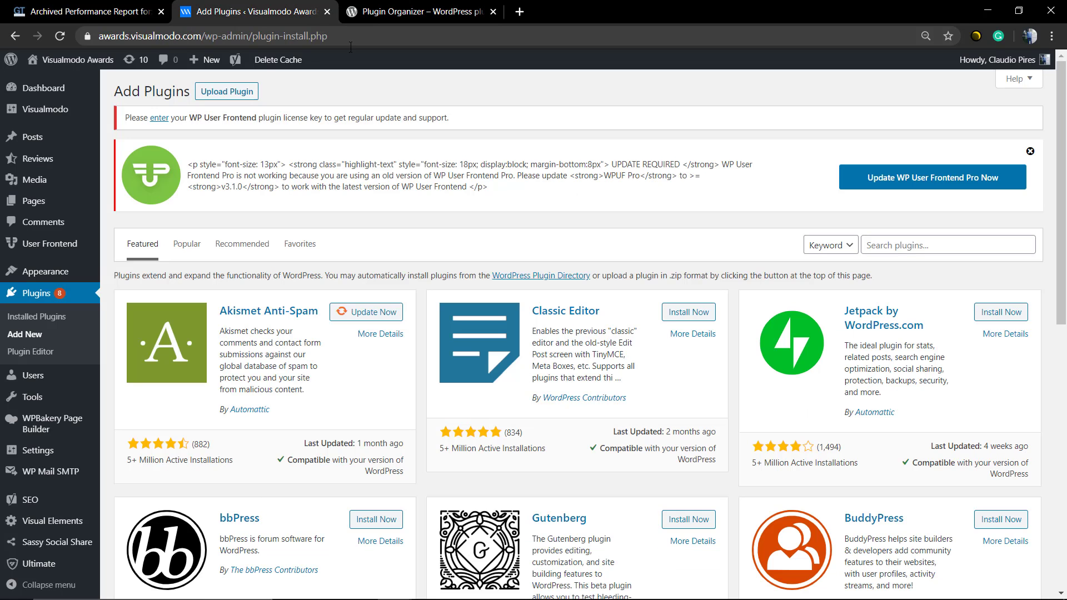
{"action": "left_click", "coordinate": [866, 244]}
{"action": "key", "text": "ctrl+v"}
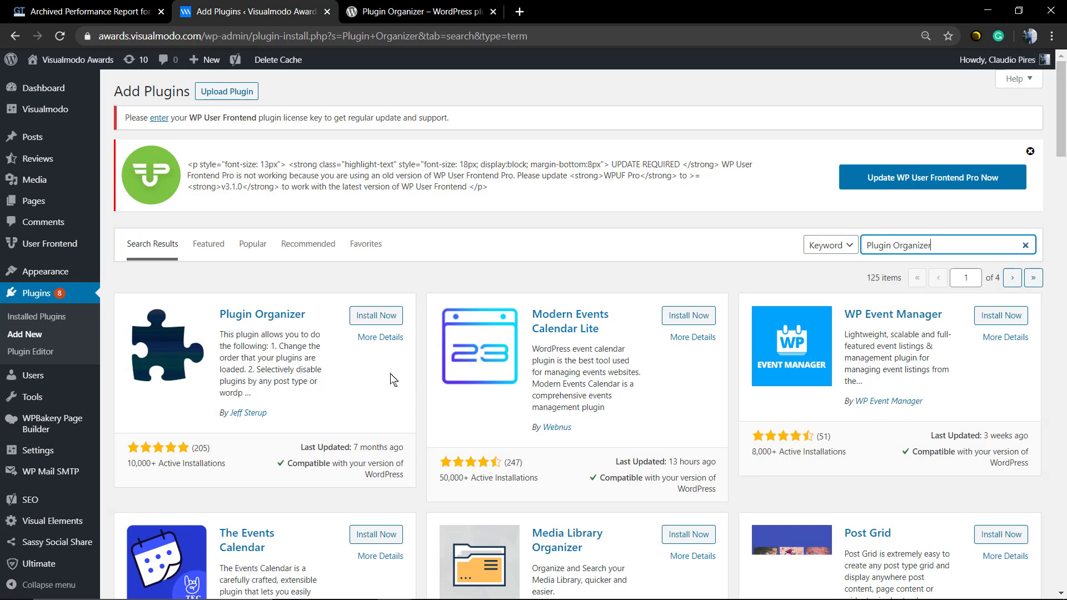
Install and activate the Plugin Organizer plugin, and look over the installed plugins list.
{"action": "left_click", "coordinate": [372, 316]}
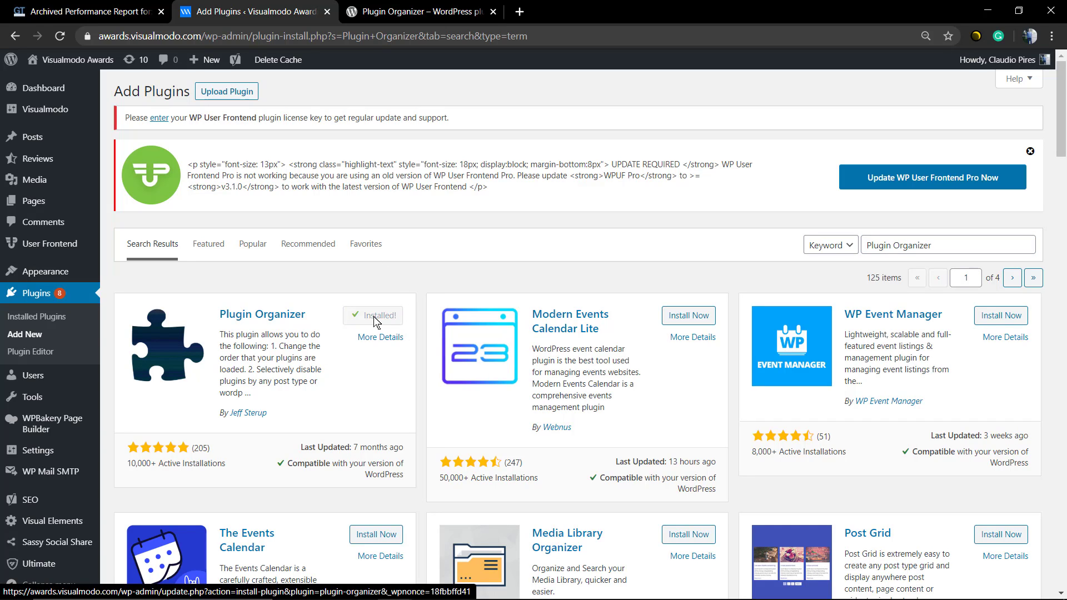
{"action": "left_click", "coordinate": [374, 317]}
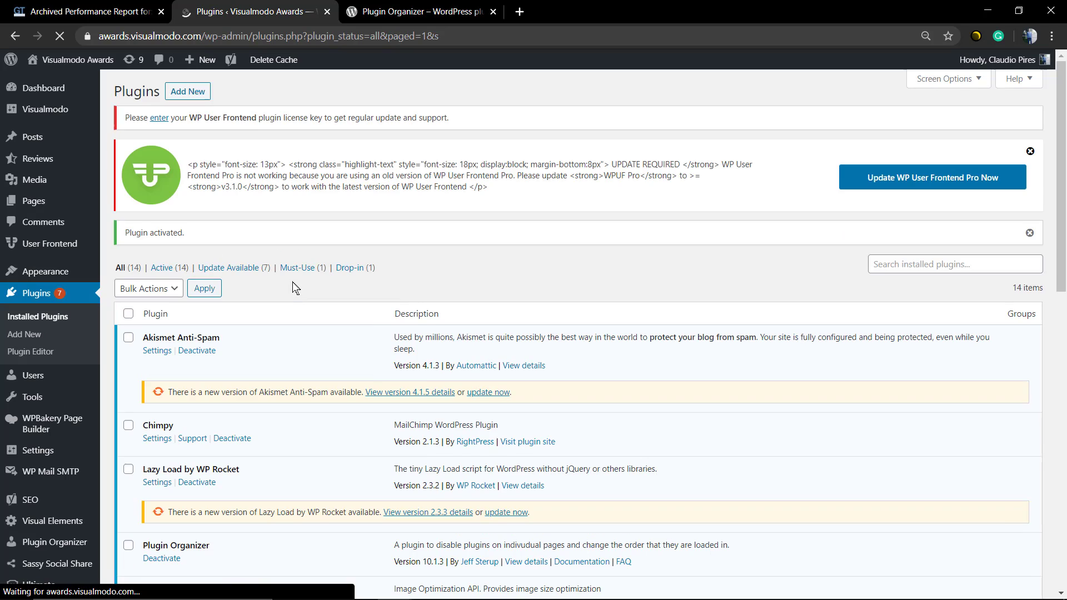
{"action": "scroll", "coordinate": [114, 364], "scroll_direction": "down", "scroll_amount": 4}
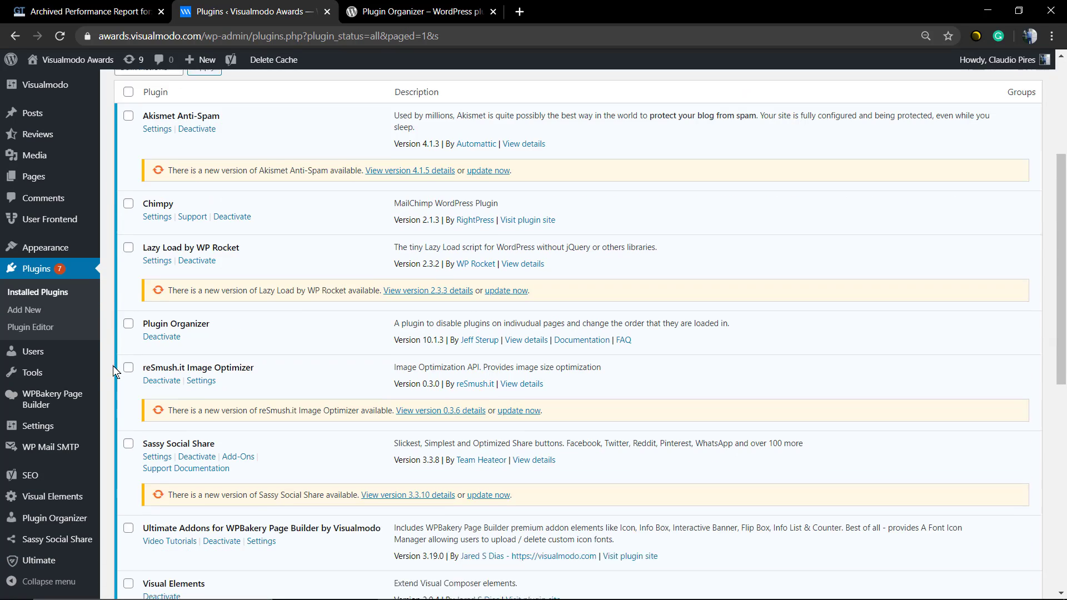
Open Plugin Organizer's settings and review the General Settings, including the role and custom post type support options.
{"action": "mouse_move", "coordinate": [57, 519]}
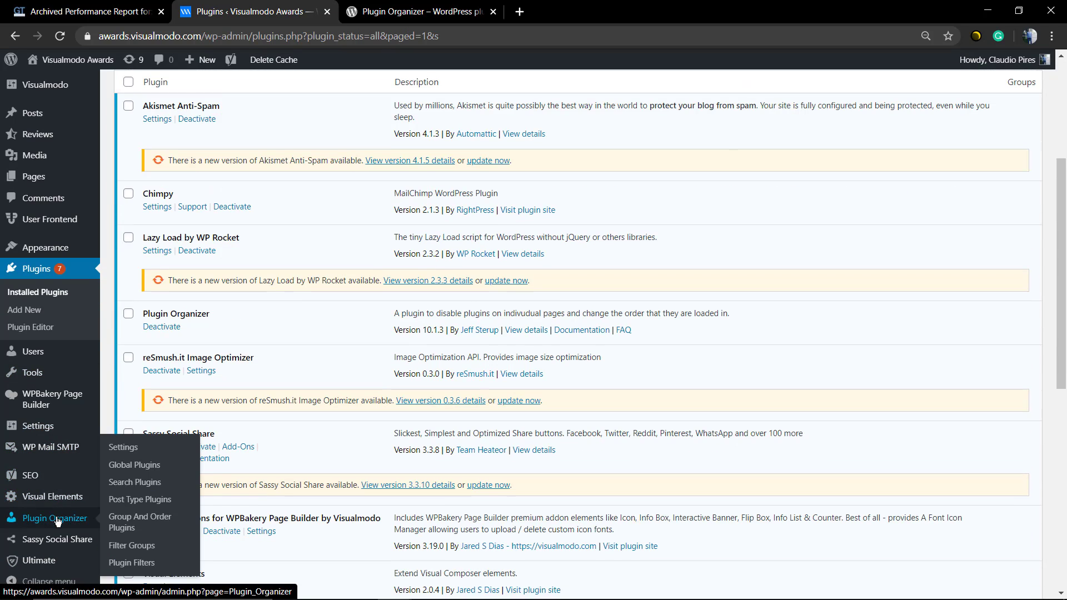
{"action": "left_click", "coordinate": [140, 448]}
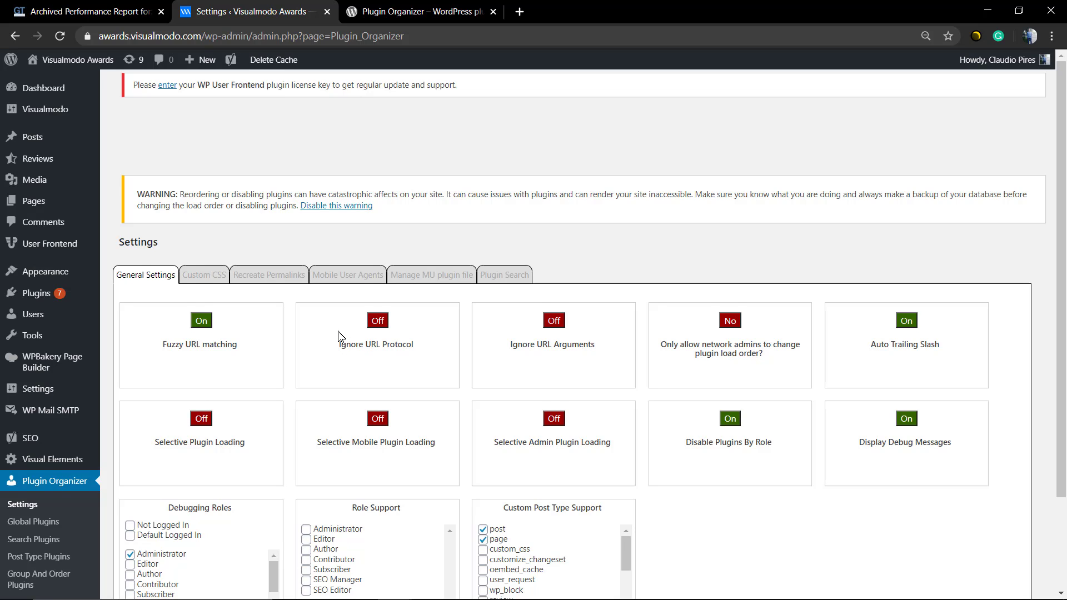
{"action": "scroll", "coordinate": [340, 336], "scroll_direction": "down", "scroll_amount": 2}
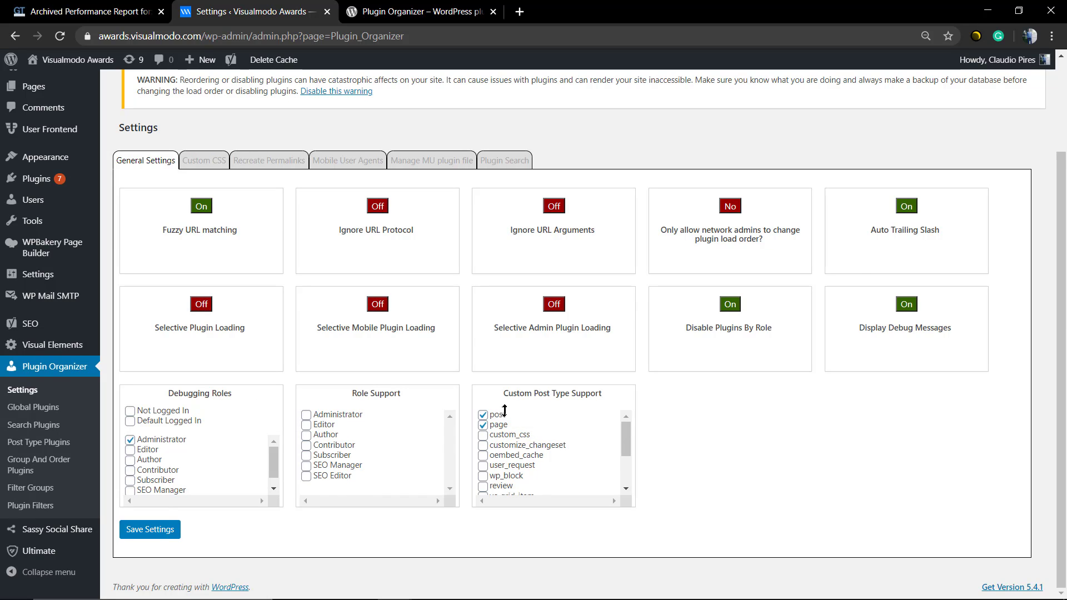
{"action": "scroll", "coordinate": [522, 431], "scroll_direction": "down", "scroll_amount": 3}
{"action": "scroll", "coordinate": [532, 436], "scroll_direction": "up", "scroll_amount": 3}
{"action": "scroll", "coordinate": [494, 300], "scroll_direction": "up", "scroll_amount": 2}
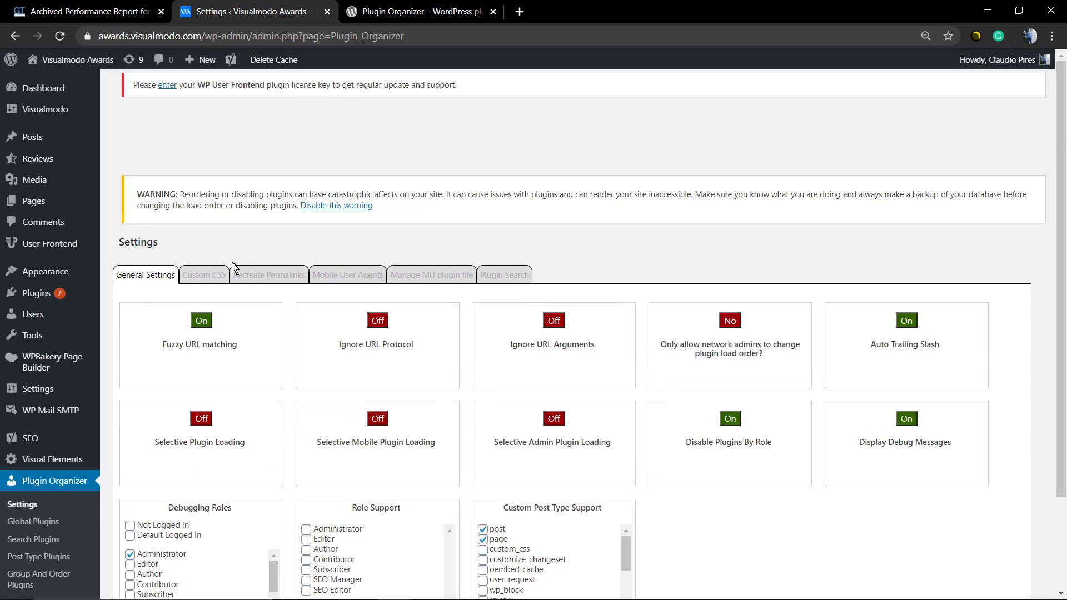
View Plugin Organizer's Custom CSS, Recreate Permalinks and Mobile User Agents settings.
{"action": "left_click", "coordinate": [214, 276]}
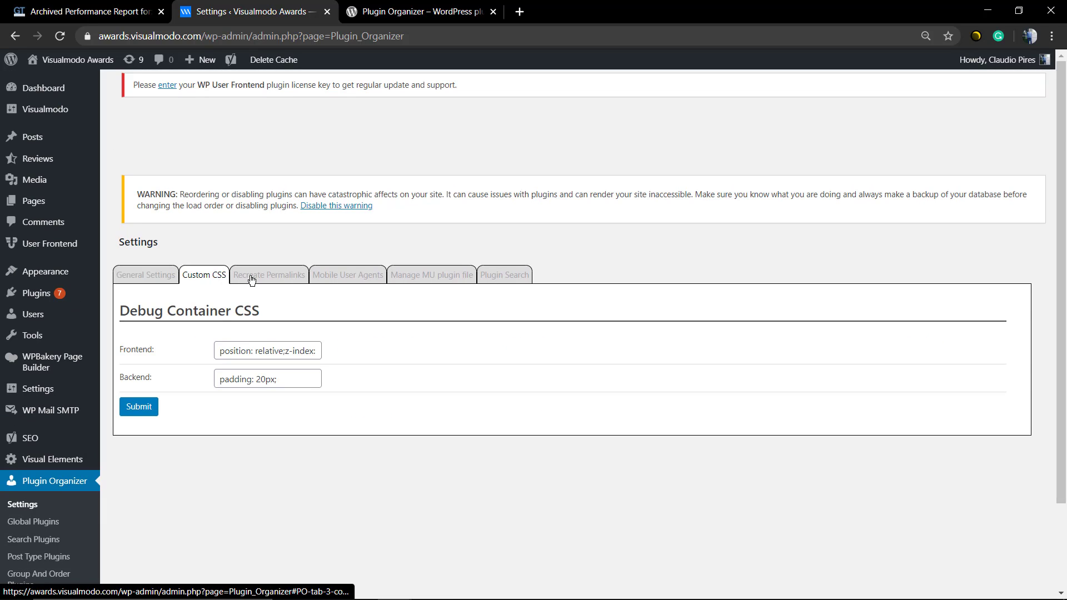
{"action": "left_click", "coordinate": [251, 280]}
{"action": "left_click", "coordinate": [340, 276]}
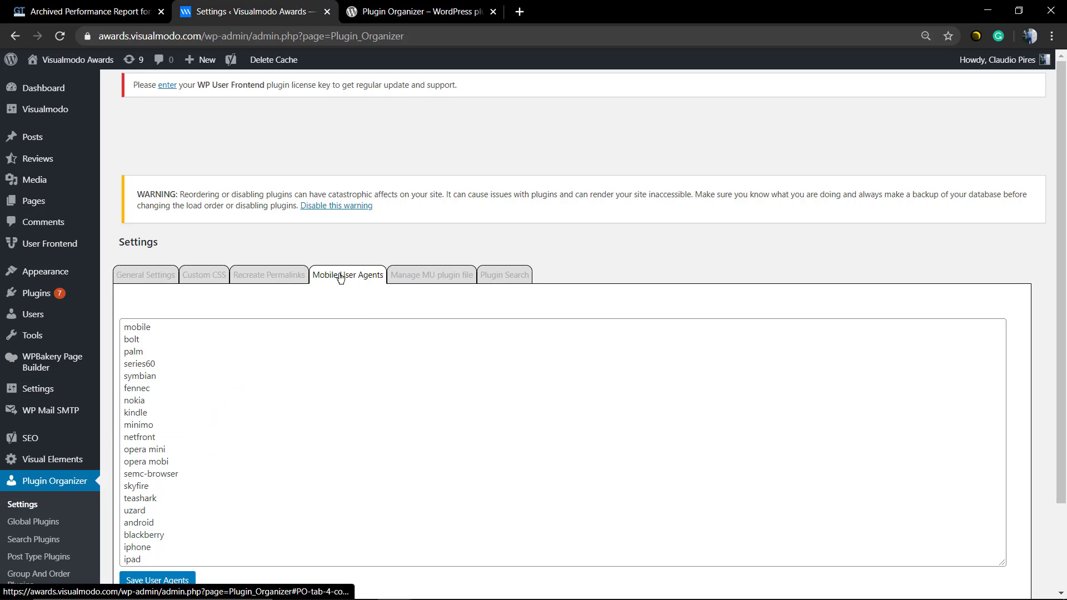
View Plugin Organizer's Manage MU plugin file and Plugin Search settings, and return to General Settings.
{"action": "left_click", "coordinate": [412, 280]}
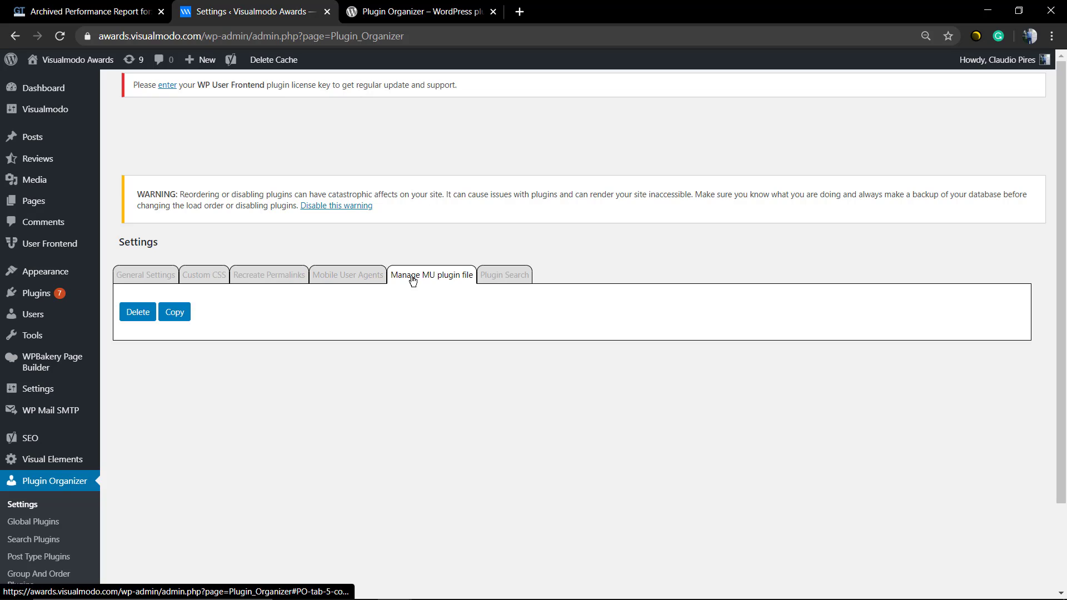
{"action": "left_click", "coordinate": [502, 276]}
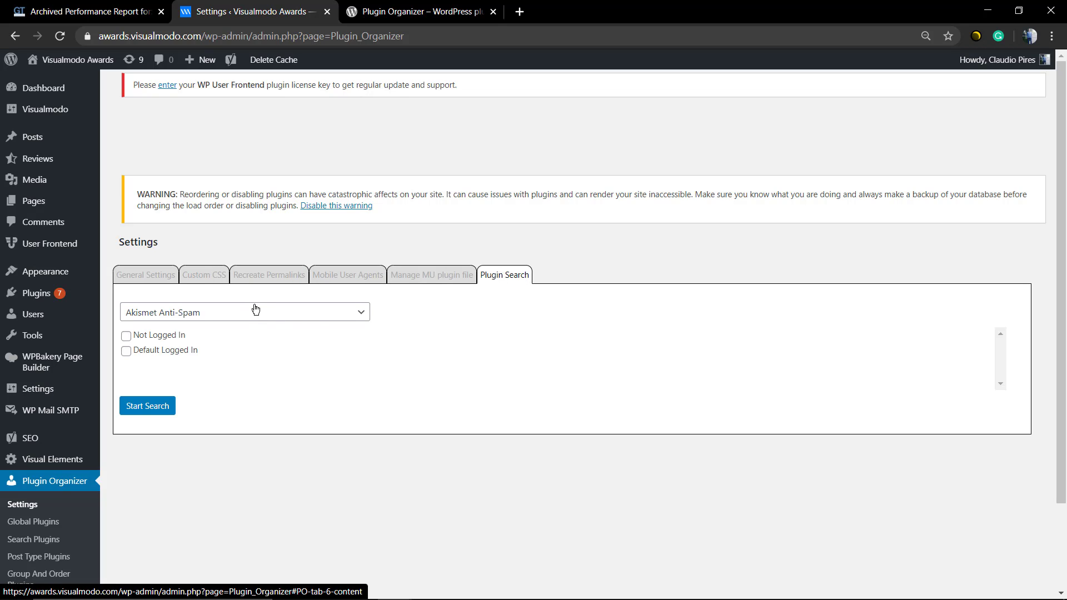
{"action": "left_click", "coordinate": [159, 279]}
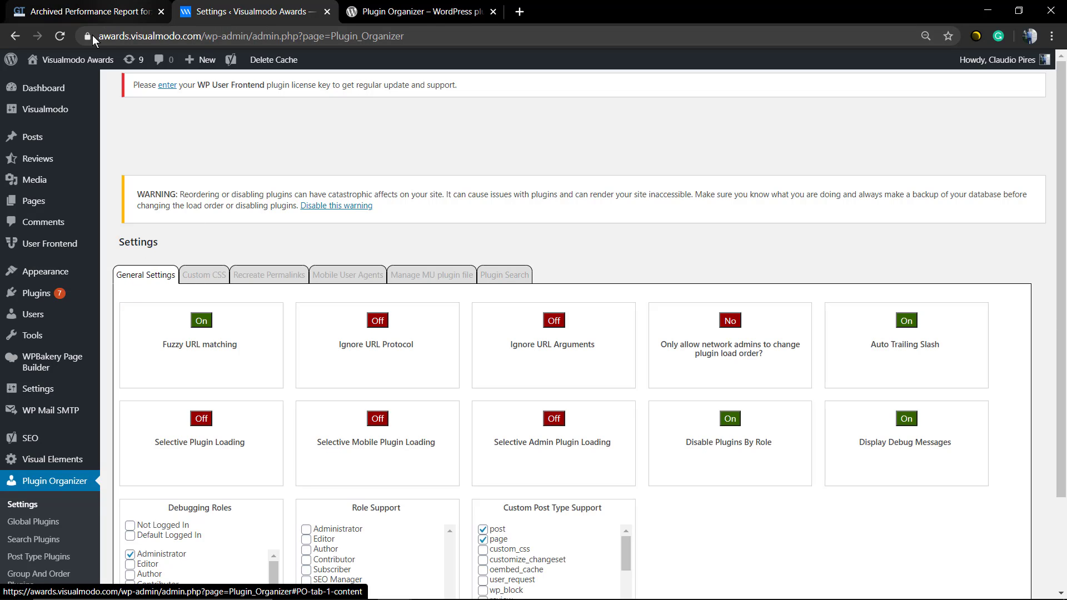
Open the Home page for editing from the site's pages, checking the GTmetrix performance report while it loads.
{"action": "left_click", "coordinate": [47, 201]}
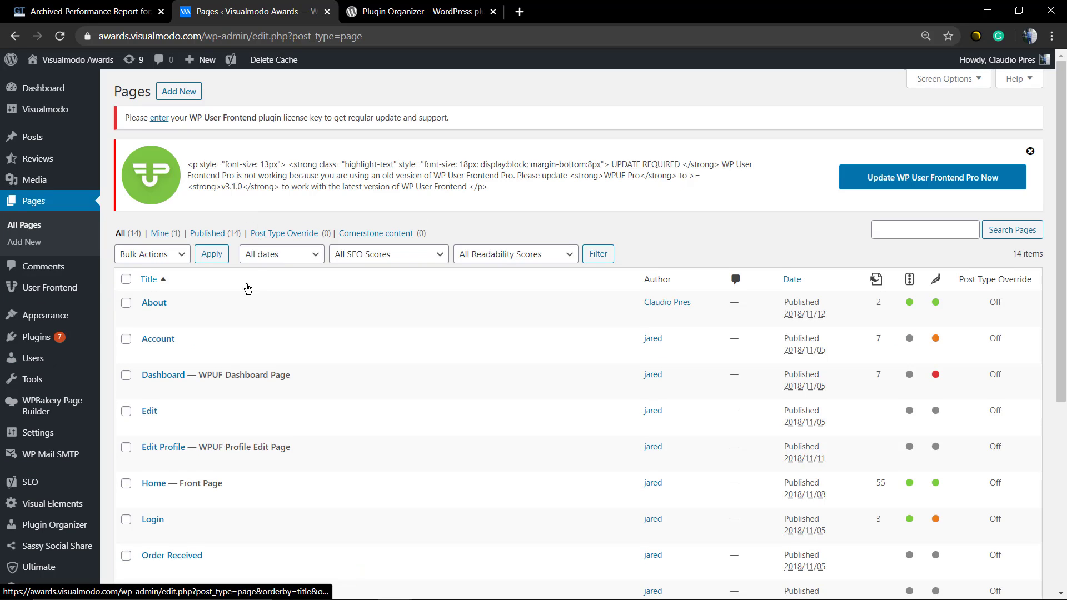
{"action": "scroll", "coordinate": [245, 285], "scroll_direction": "down", "scroll_amount": 3}
{"action": "left_click", "coordinate": [161, 370]}
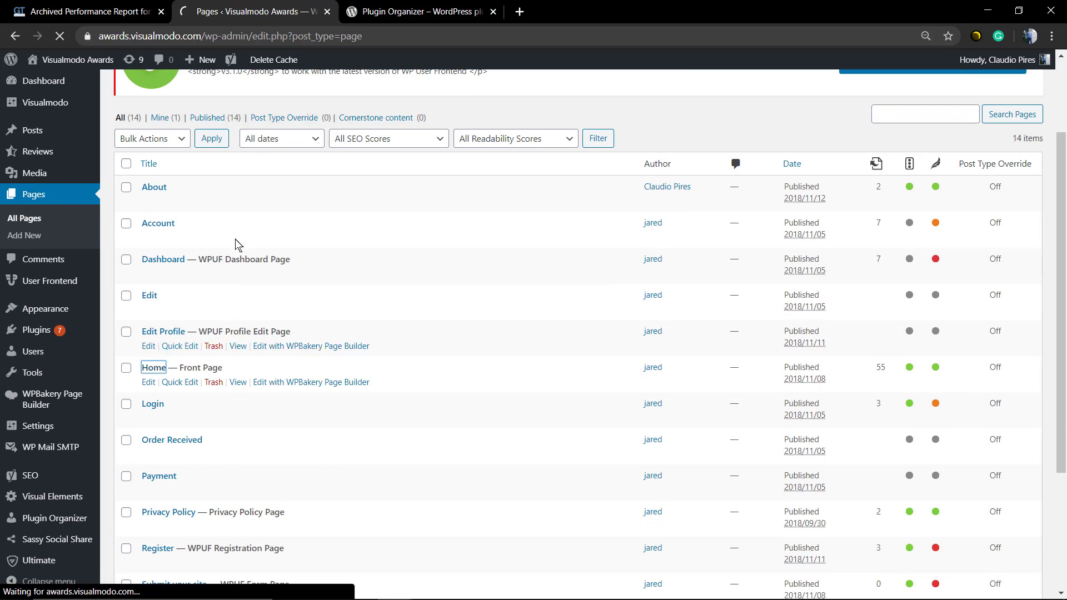
{"action": "key", "text": "ctrl+1"}
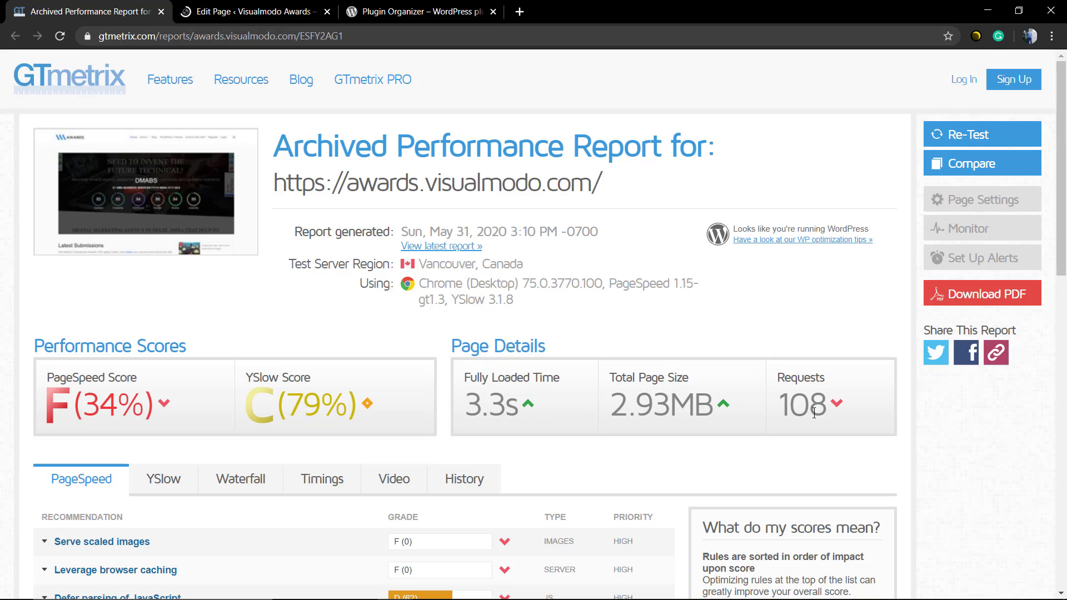
{"action": "left_click", "coordinate": [228, 13]}
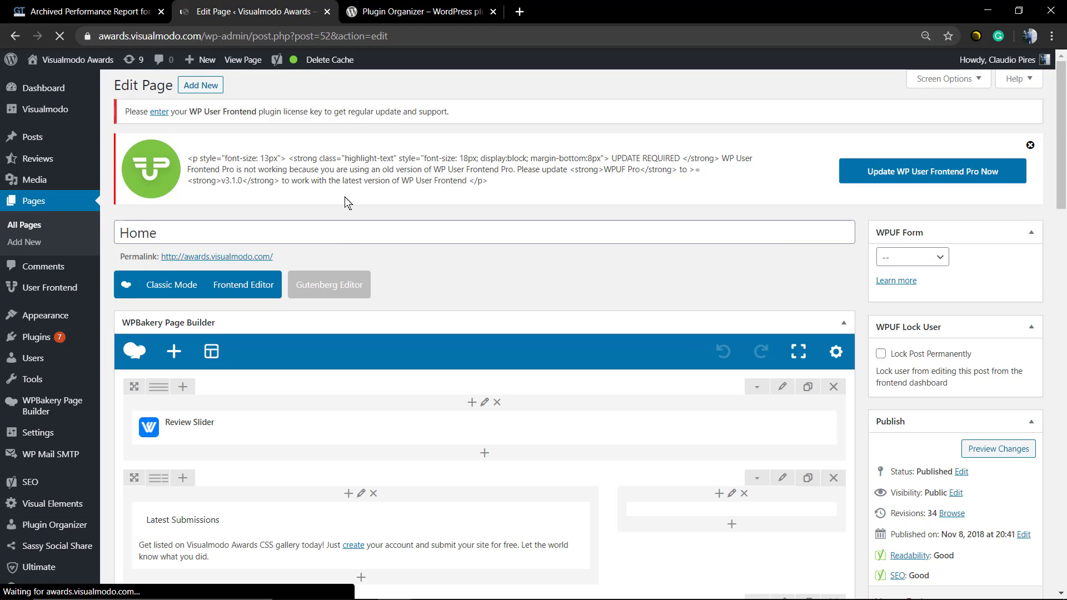
Examine the Home page's edit screen from the page builder content to the Sassy Social Share options, looking for plugin controls.
{"action": "scroll", "coordinate": [369, 269], "scroll_direction": "down", "scroll_amount": 10}
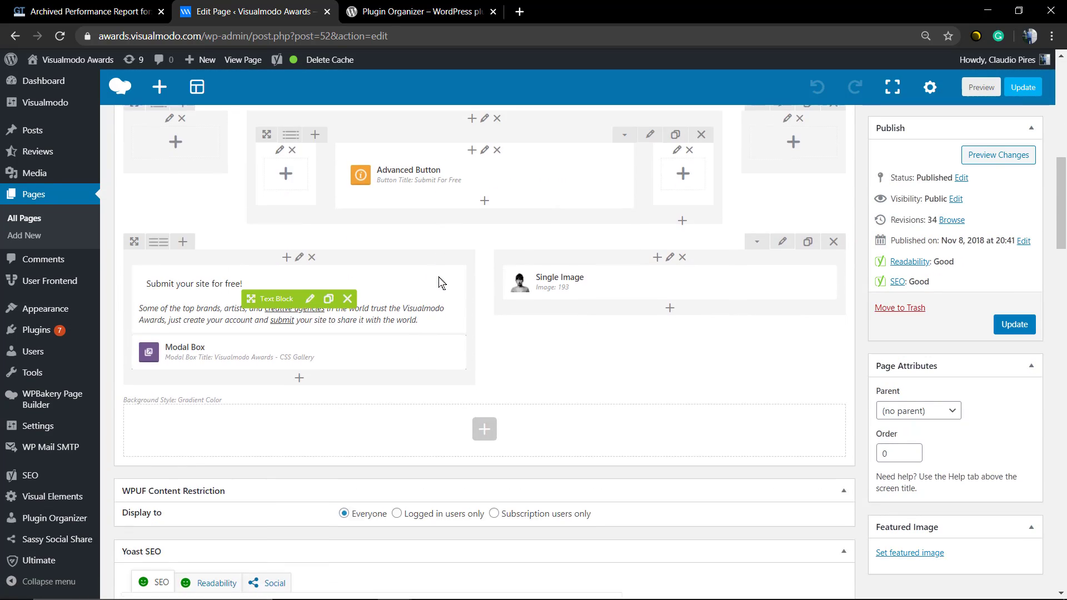
{"action": "scroll", "coordinate": [439, 282], "scroll_direction": "down", "scroll_amount": 2}
{"action": "scroll", "coordinate": [433, 283], "scroll_direction": "down", "scroll_amount": 15}
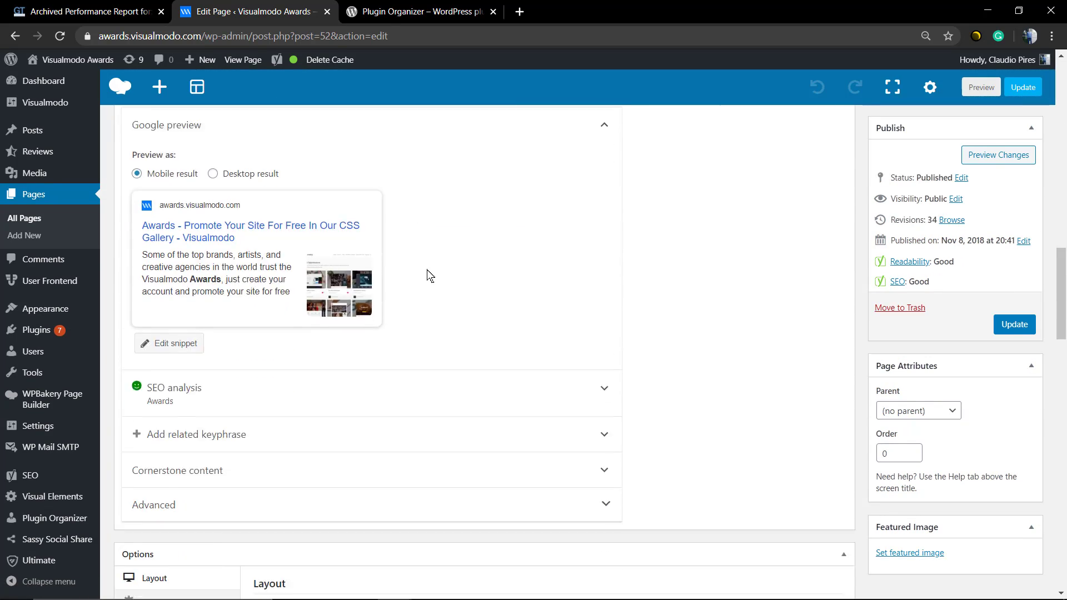
{"action": "scroll", "coordinate": [429, 275], "scroll_direction": "up", "scroll_amount": 4}
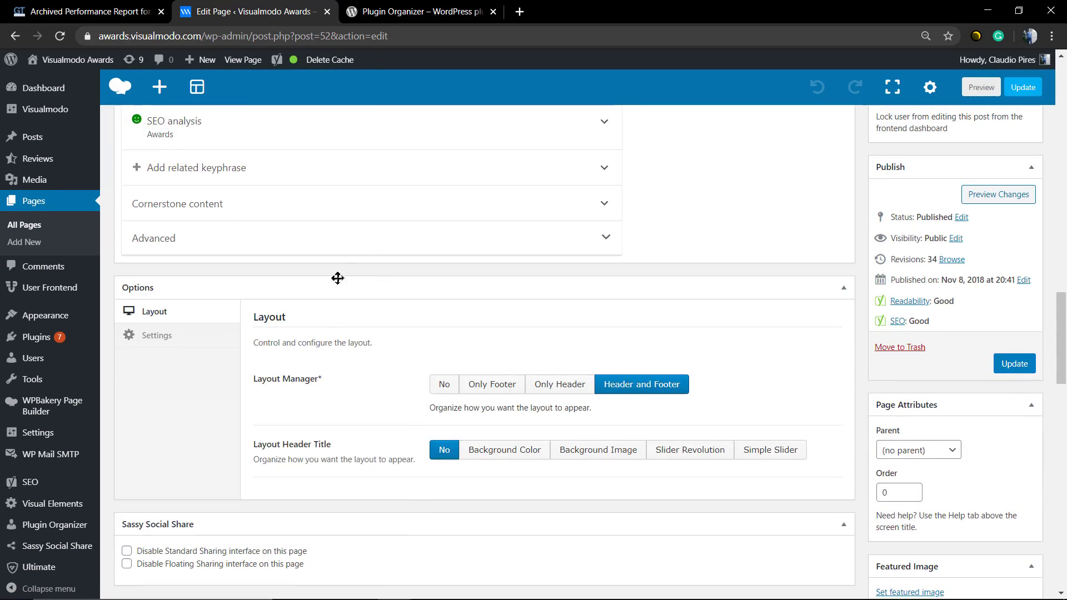
{"action": "scroll", "coordinate": [332, 281], "scroll_direction": "up", "scroll_amount": 4}
{"action": "scroll", "coordinate": [331, 286], "scroll_direction": "up", "scroll_amount": 3}
{"action": "scroll", "coordinate": [331, 285], "scroll_direction": "down", "scroll_amount": 16}
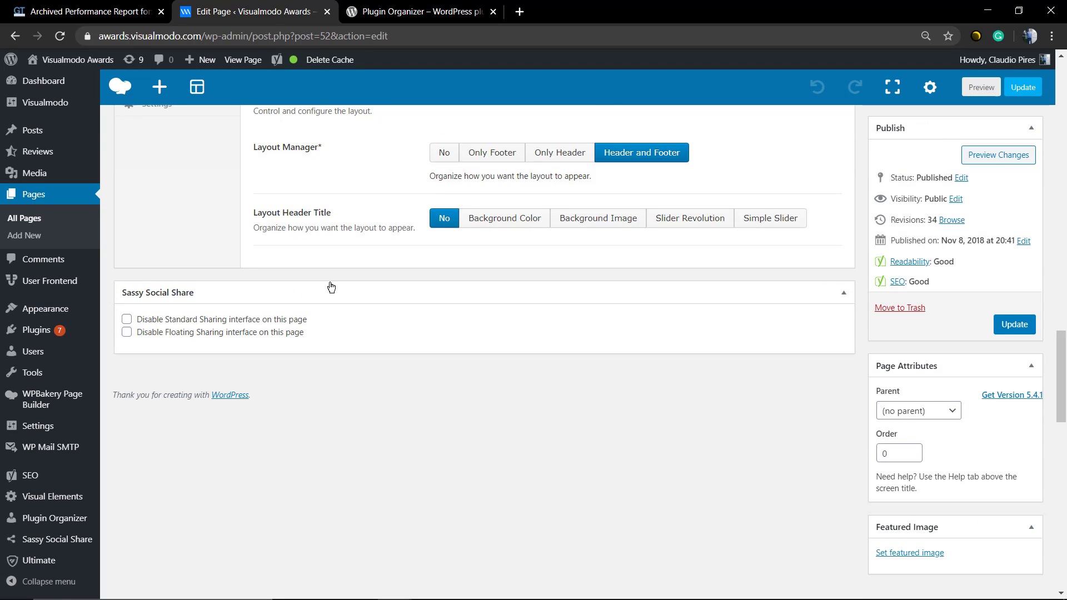
{"action": "scroll", "coordinate": [330, 283], "scroll_direction": "up", "scroll_amount": 12}
{"action": "scroll", "coordinate": [331, 285], "scroll_direction": "up", "scroll_amount": 7}
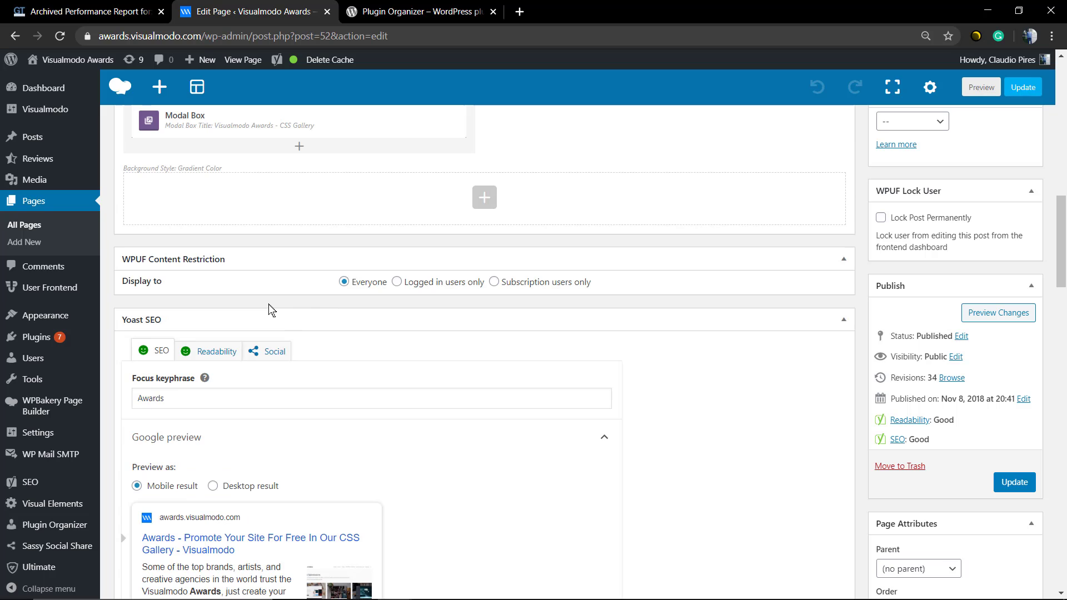
{"action": "scroll", "coordinate": [279, 288], "scroll_direction": "down", "scroll_amount": 15}
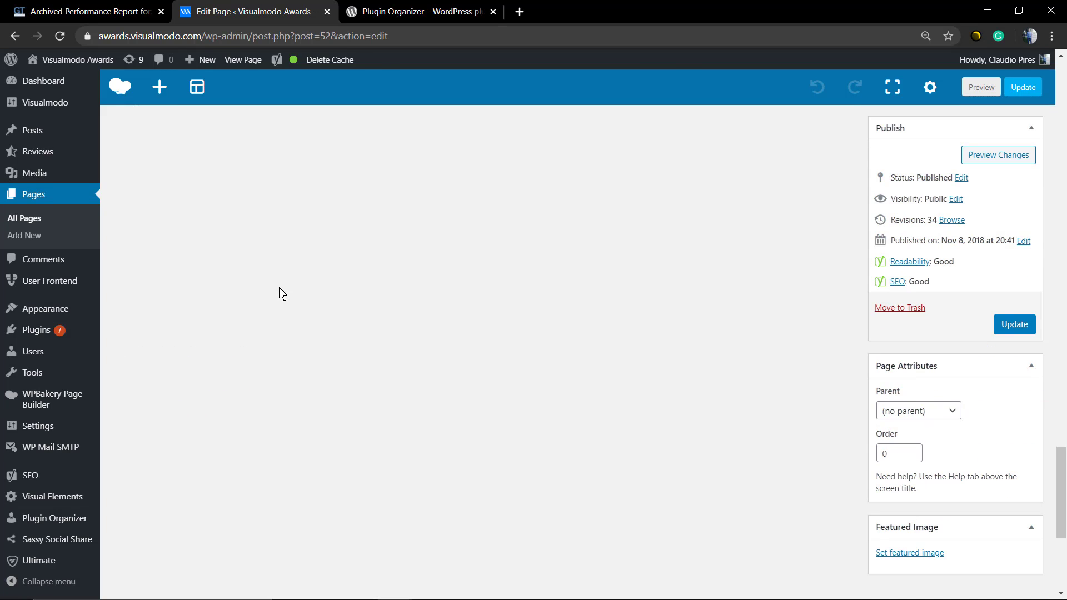
{"action": "scroll", "coordinate": [281, 300], "scroll_direction": "up", "scroll_amount": 7}
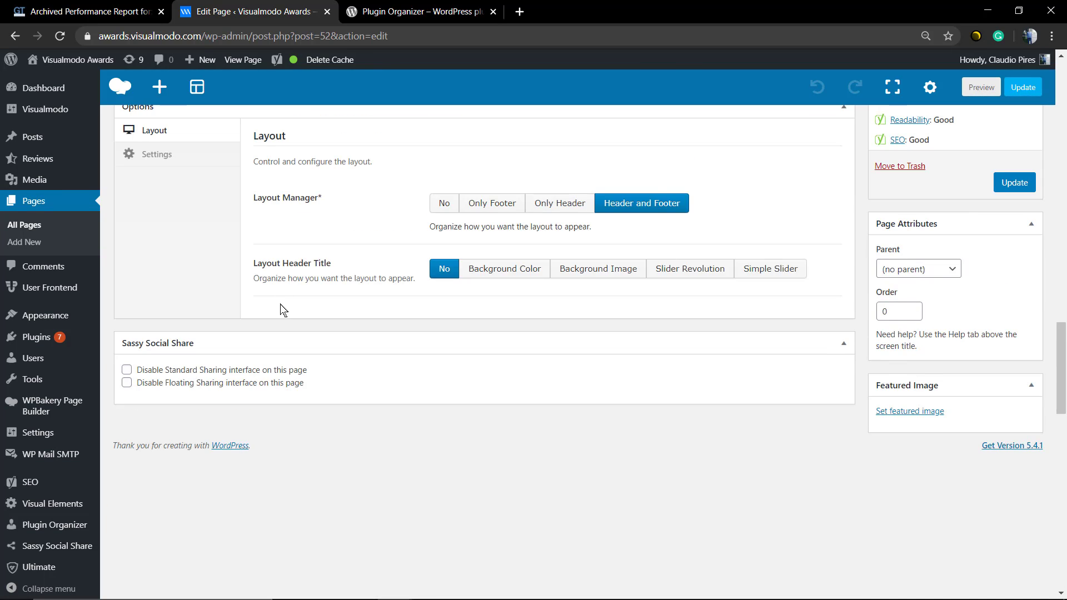
{"action": "scroll", "coordinate": [276, 313], "scroll_direction": "up", "scroll_amount": 4}
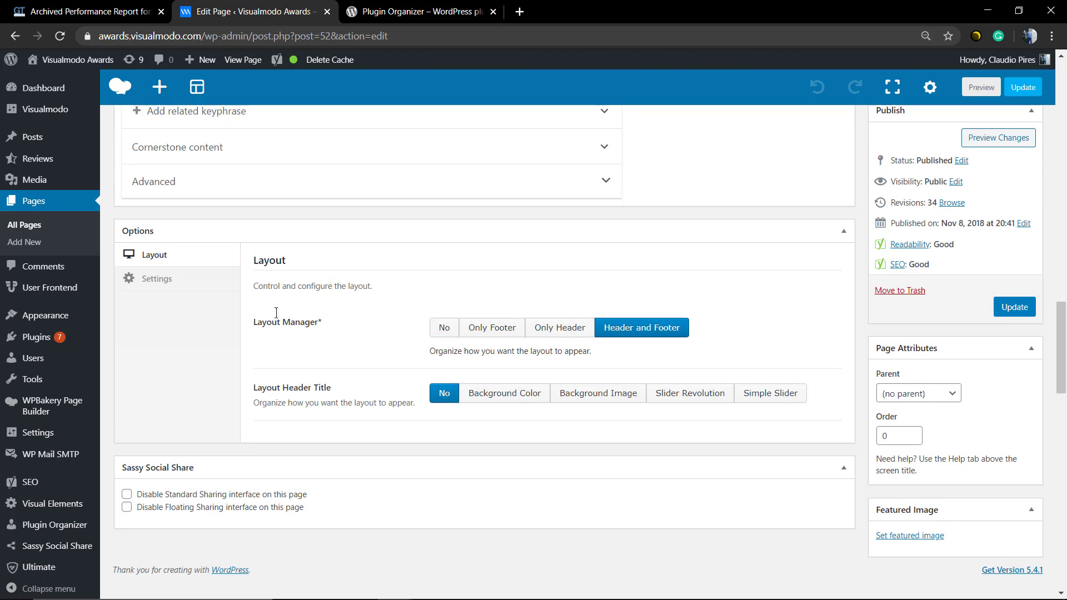
{"action": "scroll", "coordinate": [276, 312], "scroll_direction": "up", "scroll_amount": 8}
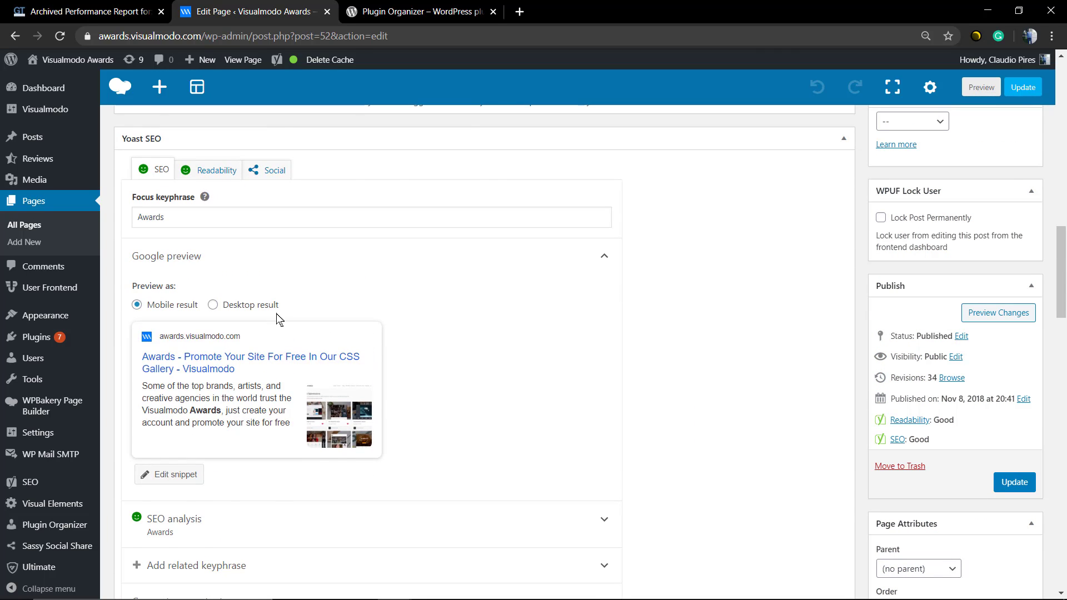
{"action": "scroll", "coordinate": [277, 313], "scroll_direction": "up", "scroll_amount": 12}
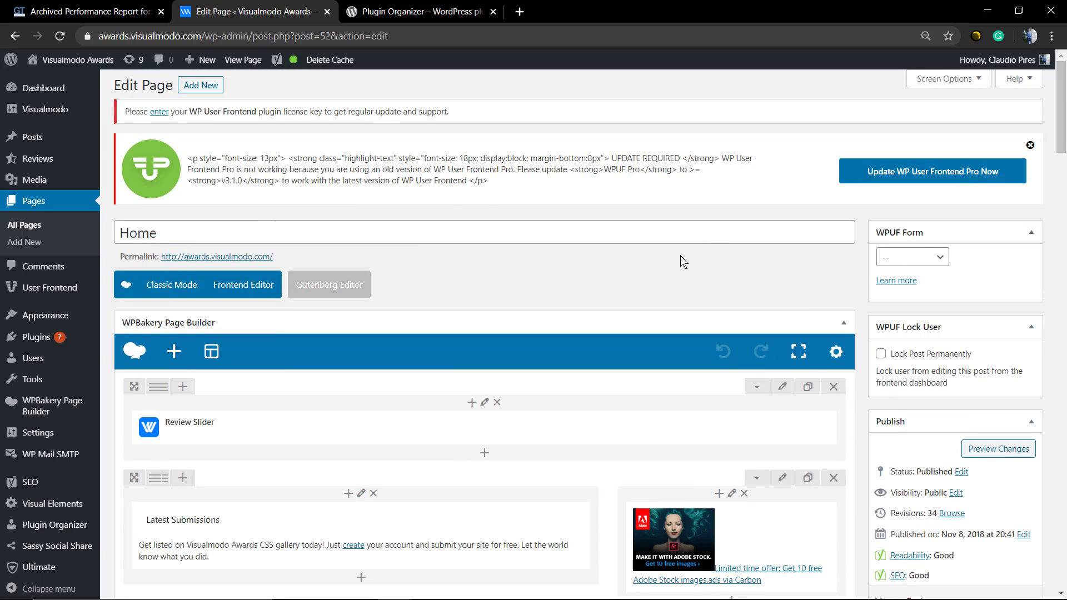
{"action": "scroll", "coordinate": [150, 268], "scroll_direction": "down", "scroll_amount": 5}
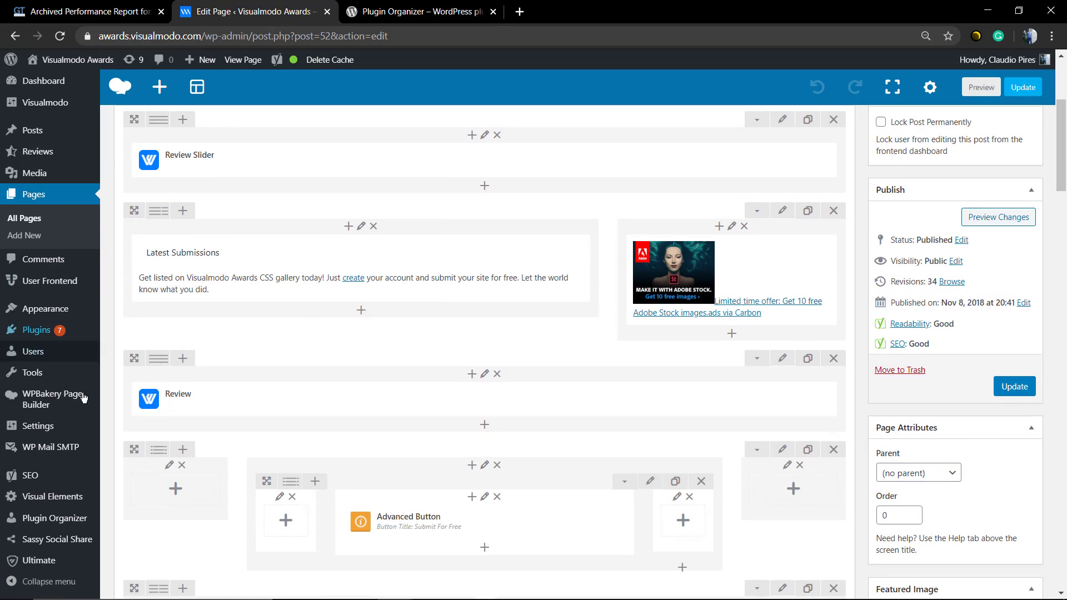
Open Plugin Organizer's Post Type Plugins page and review its post type, role and plugin enabling options.
{"action": "mouse_move", "coordinate": [65, 521]}
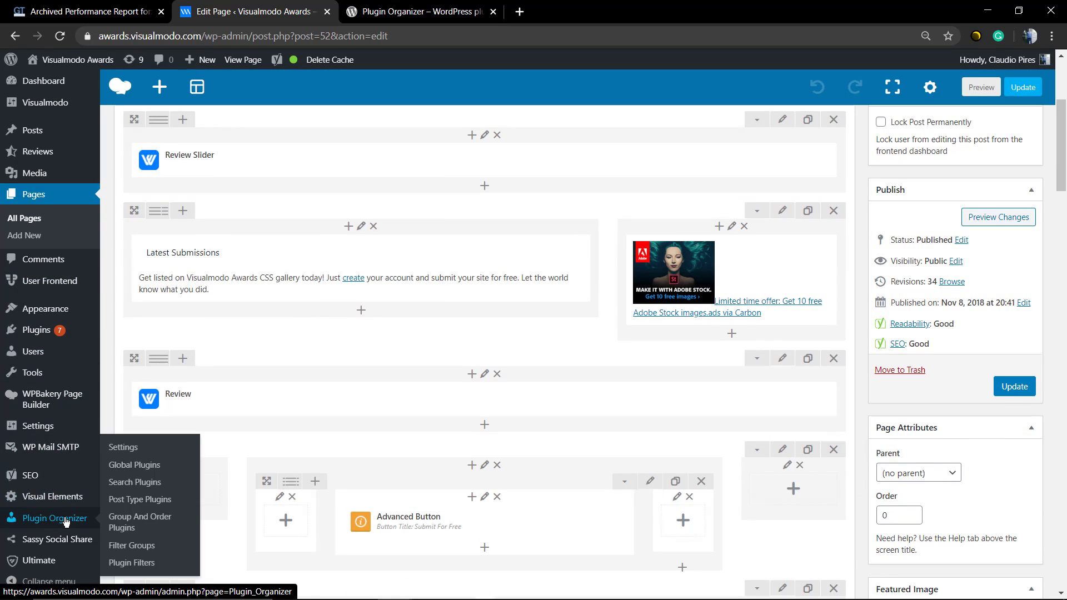
{"action": "left_click", "coordinate": [161, 501]}
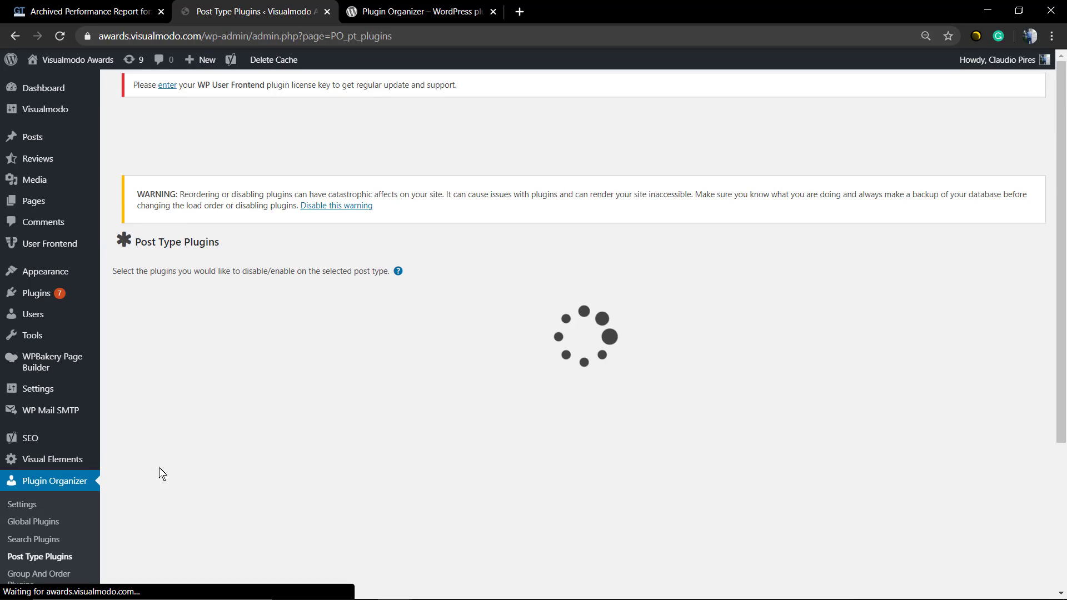
{"action": "scroll", "coordinate": [292, 312], "scroll_direction": "down", "scroll_amount": 4}
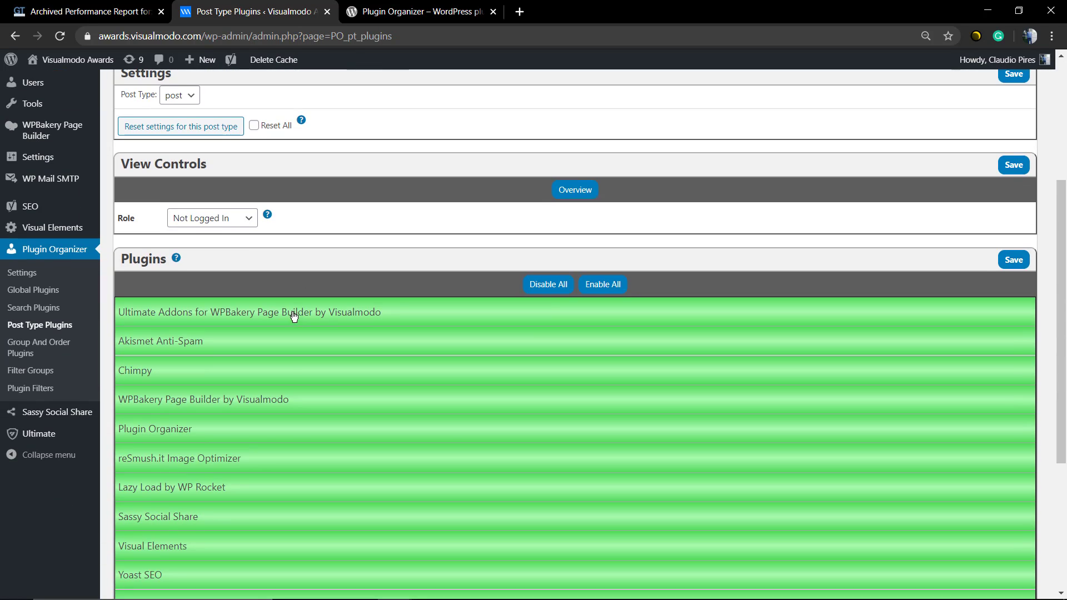
{"action": "scroll", "coordinate": [298, 314], "scroll_direction": "up", "scroll_amount": 4}
{"action": "scroll", "coordinate": [293, 314], "scroll_direction": "down", "scroll_amount": 4}
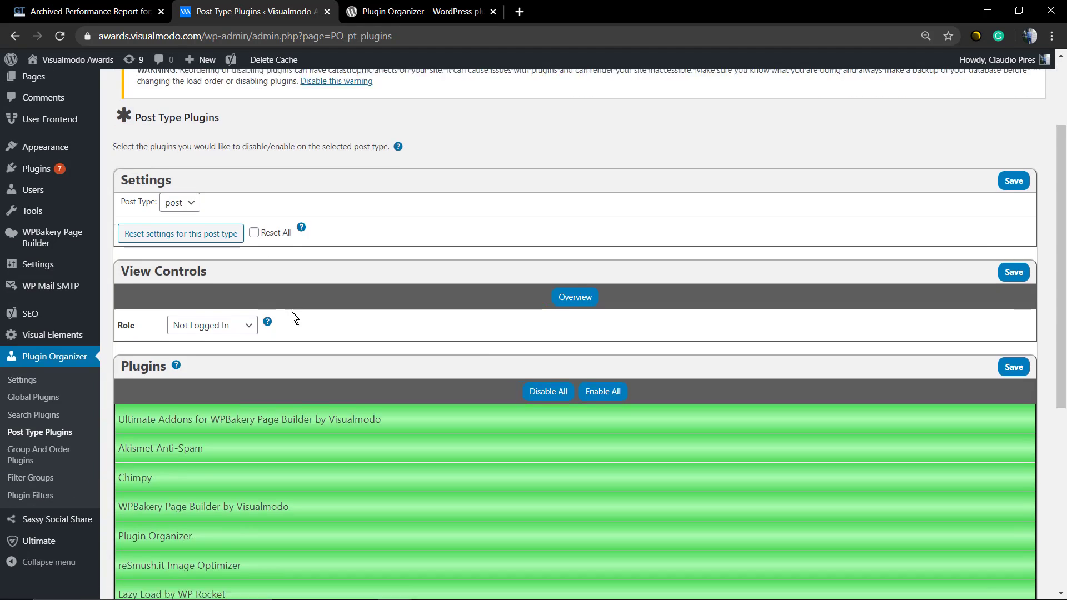
{"action": "scroll", "coordinate": [293, 314], "scroll_direction": "up", "scroll_amount": 4}
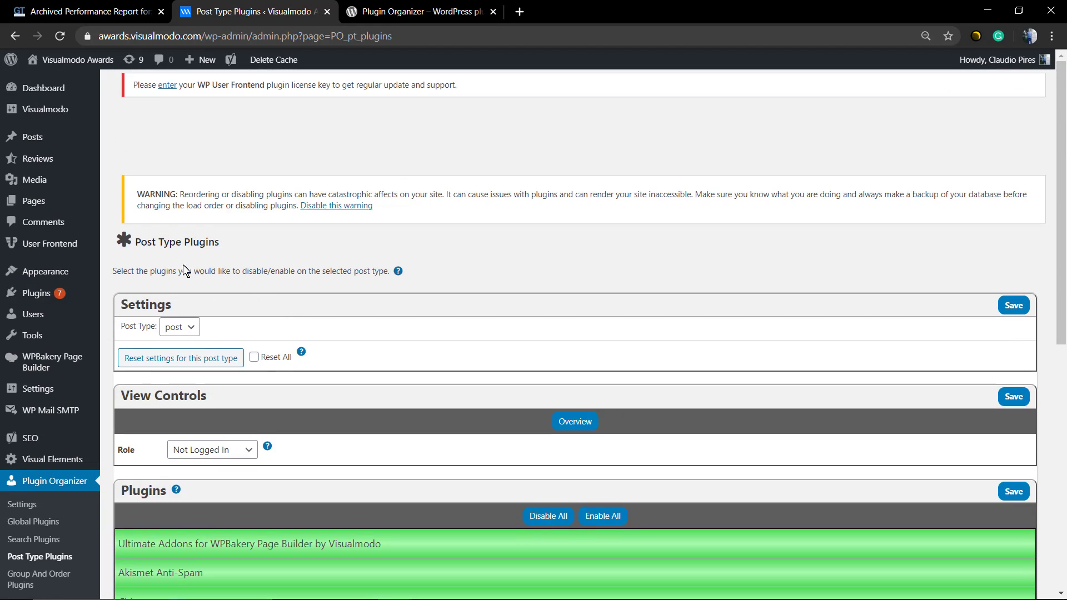
{"action": "scroll", "coordinate": [183, 270], "scroll_direction": "down", "scroll_amount": 4}
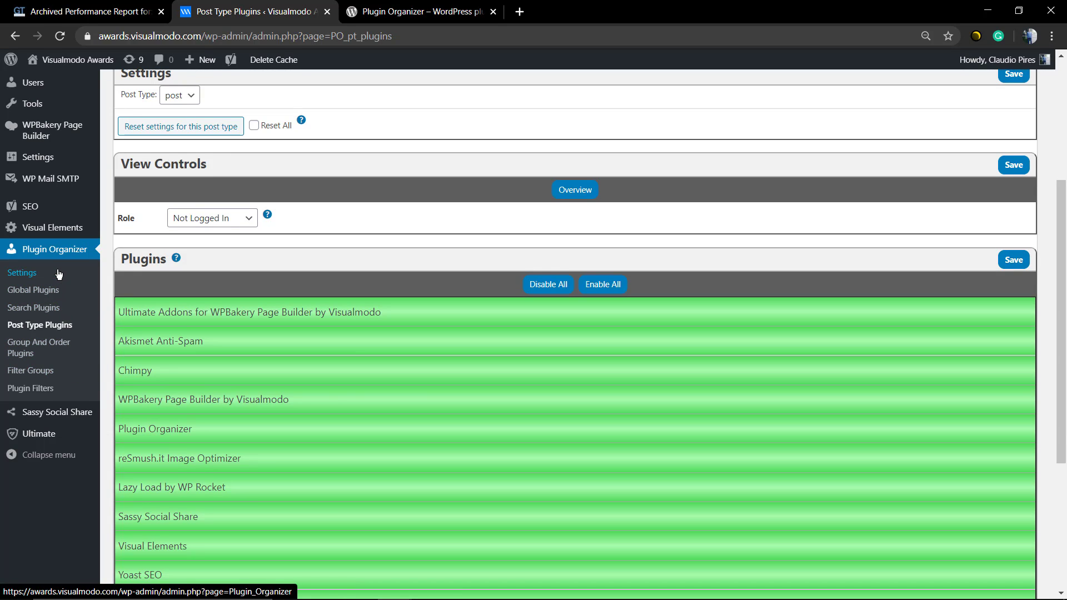
Turn on Selective Plugin Loading, Selective Mobile Plugin Loading and Selective Admin Plugin Loading in Plugin Organizer's General Settings, and save the settings.
{"action": "left_click", "coordinate": [20, 273]}
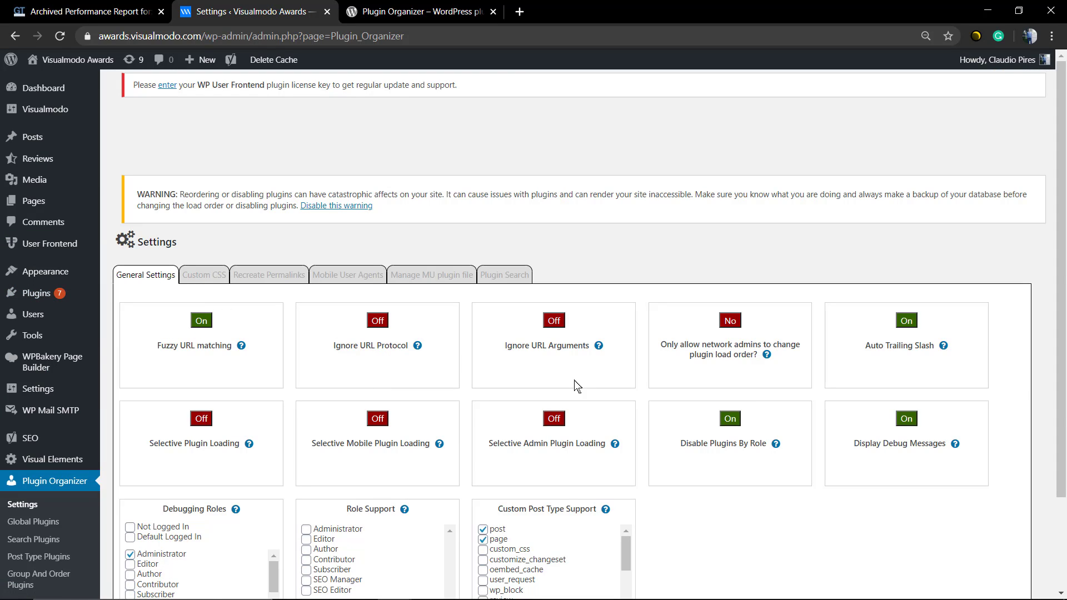
{"action": "scroll", "coordinate": [261, 383], "scroll_direction": "down", "scroll_amount": 2}
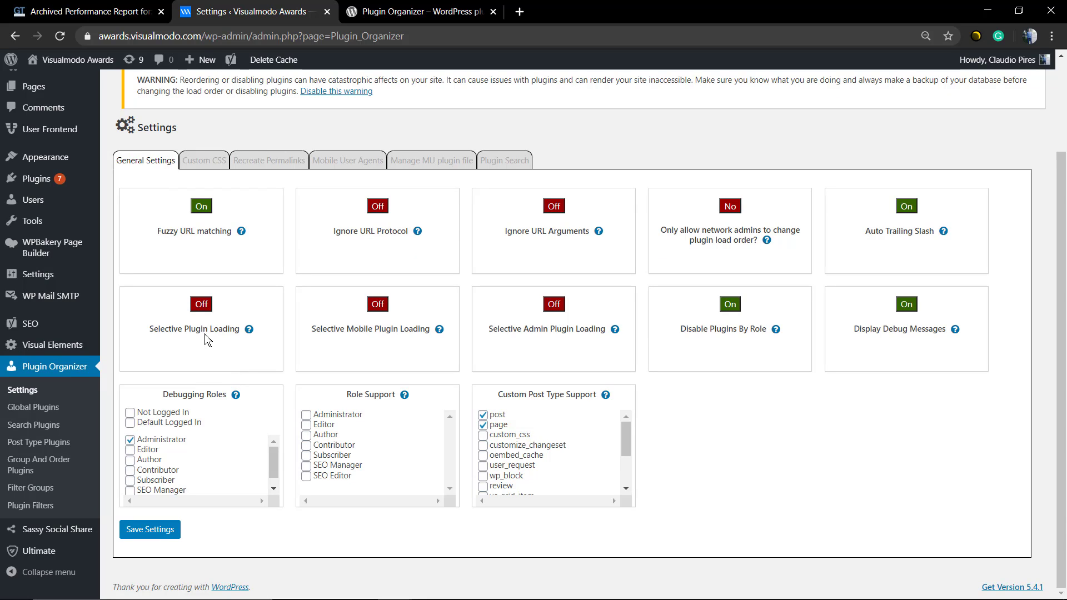
{"action": "left_click", "coordinate": [201, 304]}
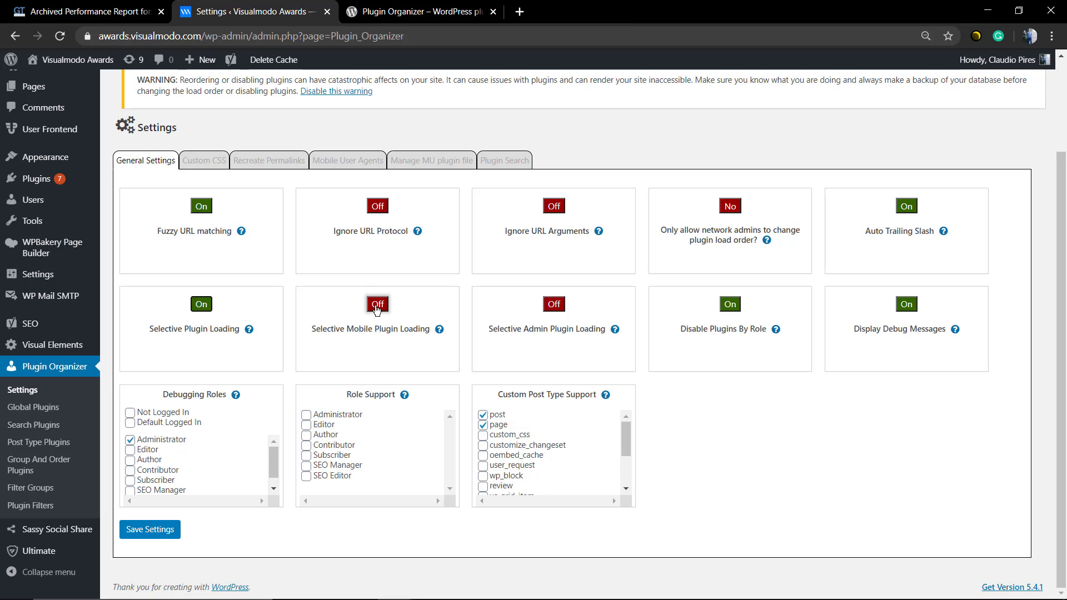
{"action": "left_click", "coordinate": [557, 310]}
{"action": "left_click", "coordinate": [377, 305]}
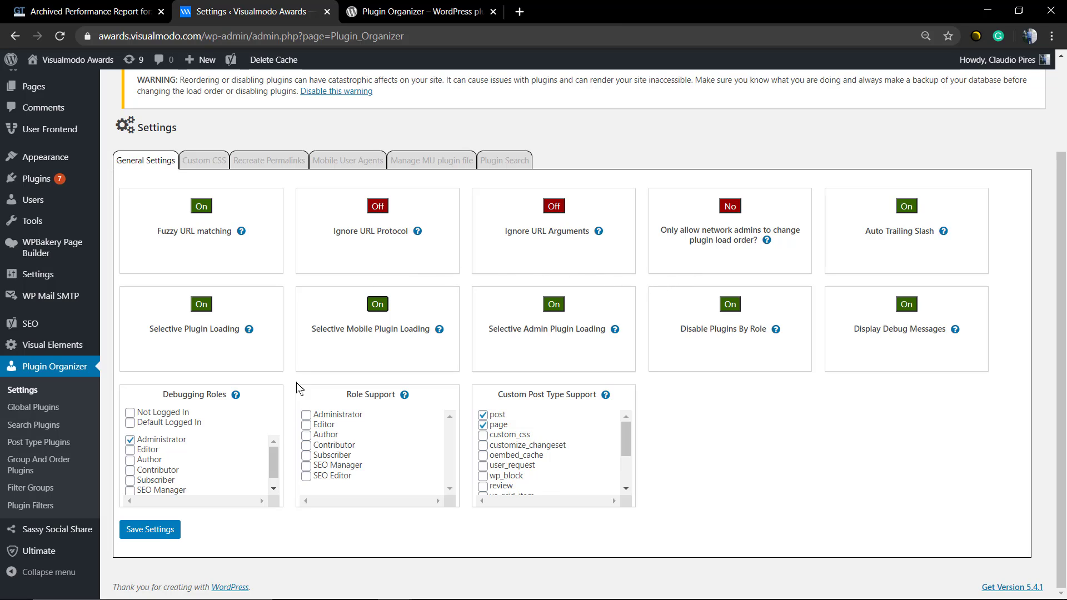
{"action": "left_click", "coordinate": [139, 528]}
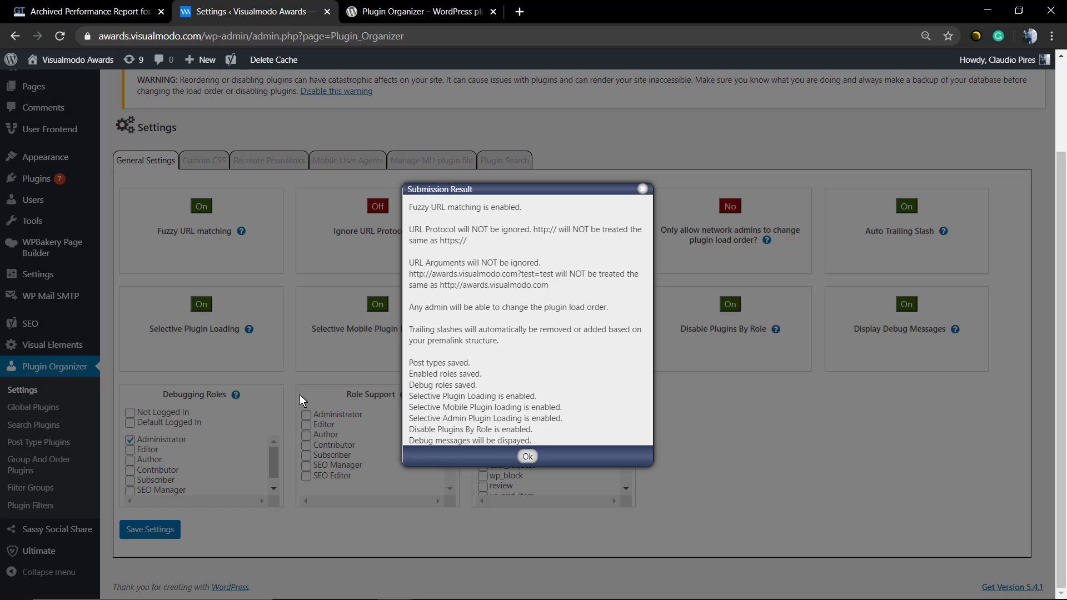
{"action": "left_click", "coordinate": [528, 456]}
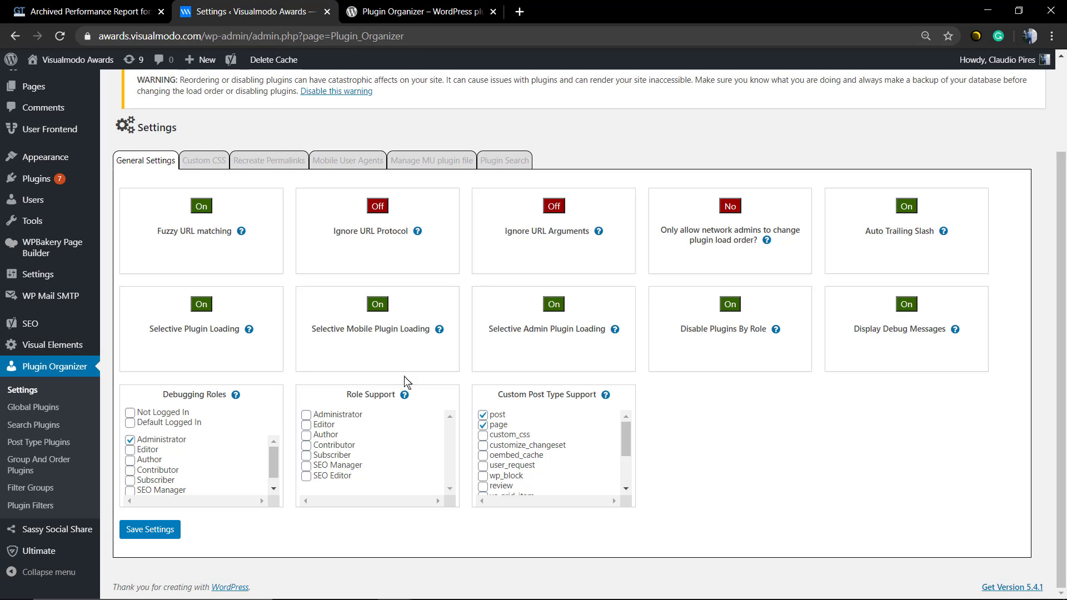
{"action": "left_click", "coordinate": [162, 527]}
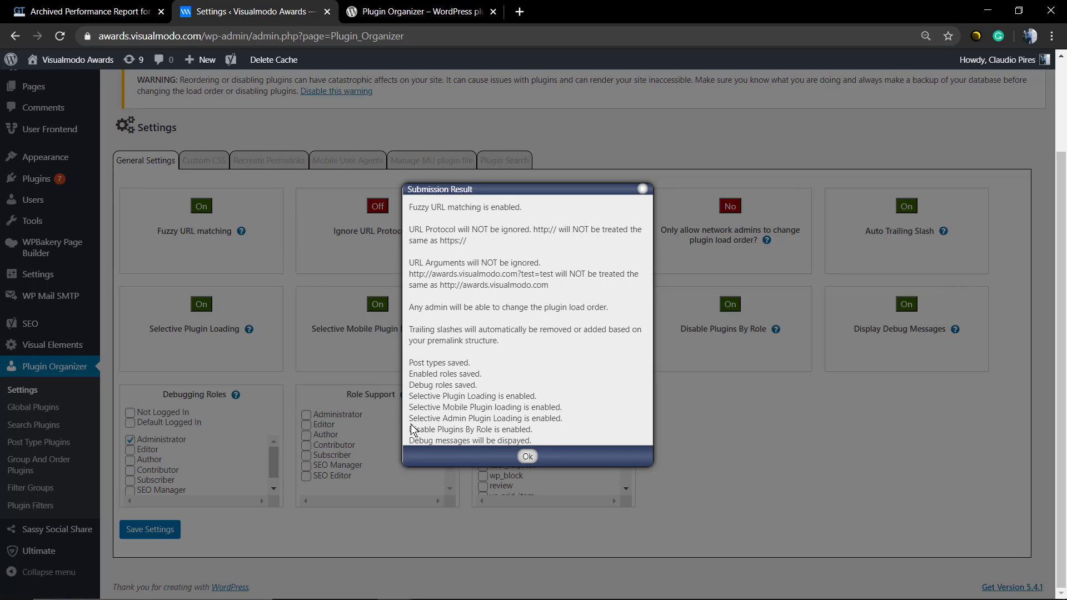
{"action": "left_click", "coordinate": [525, 456]}
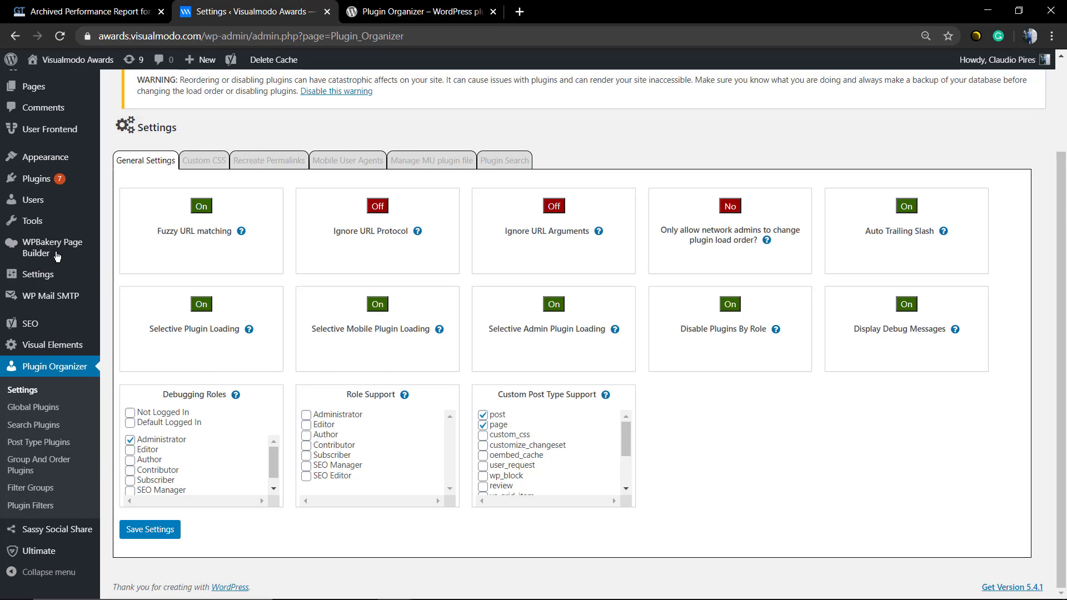
Open the site's pages list and disable the Plugin Organizer debug messages.
{"action": "mouse_move", "coordinate": [46, 185]}
{"action": "scroll", "coordinate": [46, 184], "scroll_direction": "up", "scroll_amount": 3}
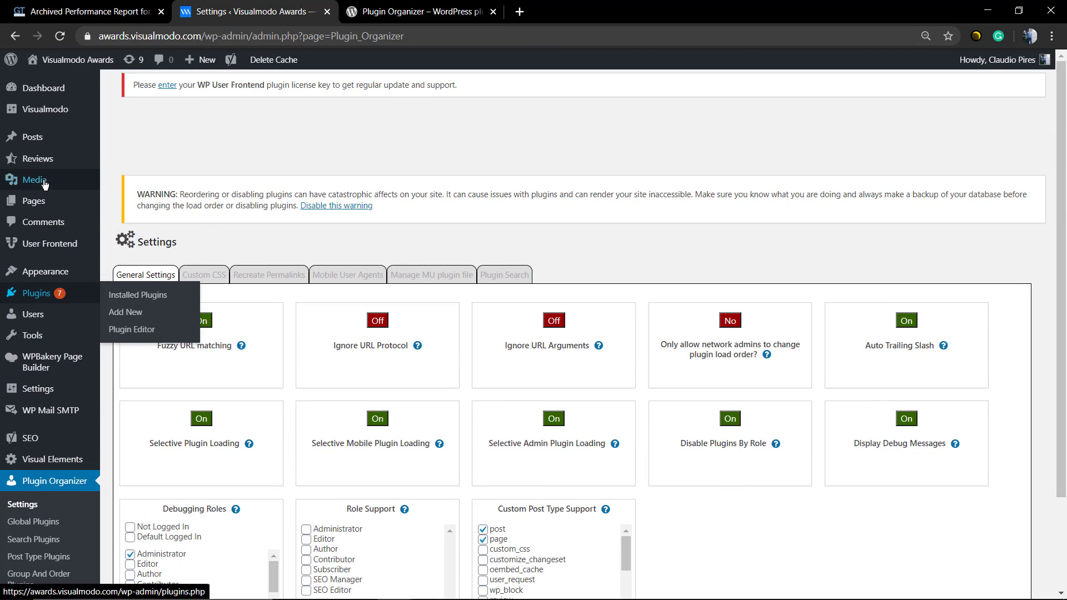
{"action": "left_click", "coordinate": [51, 200]}
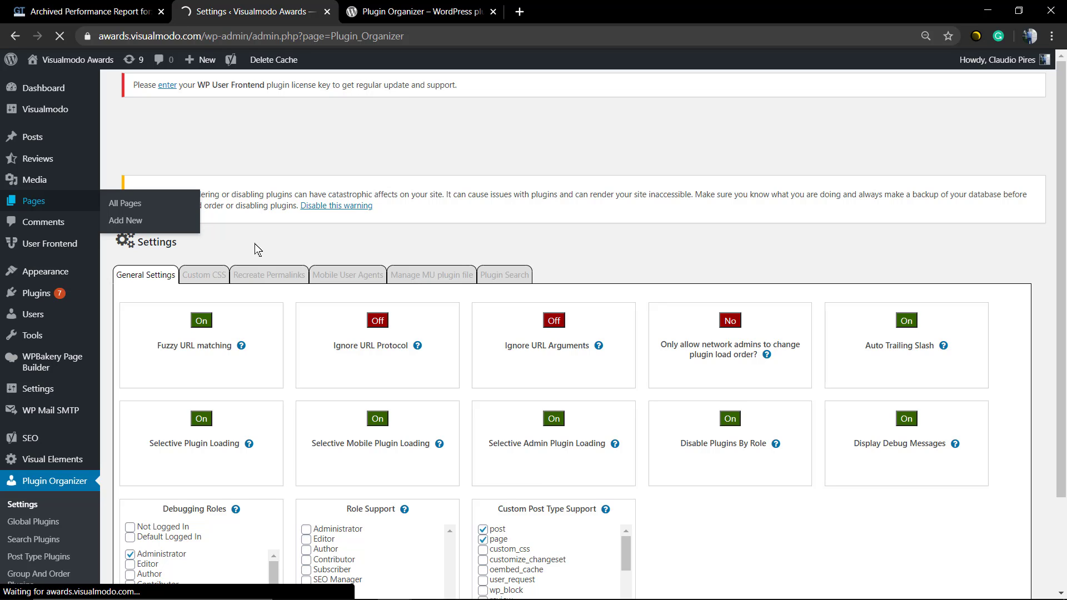
{"action": "scroll", "coordinate": [213, 319], "scroll_direction": "down", "scroll_amount": 5}
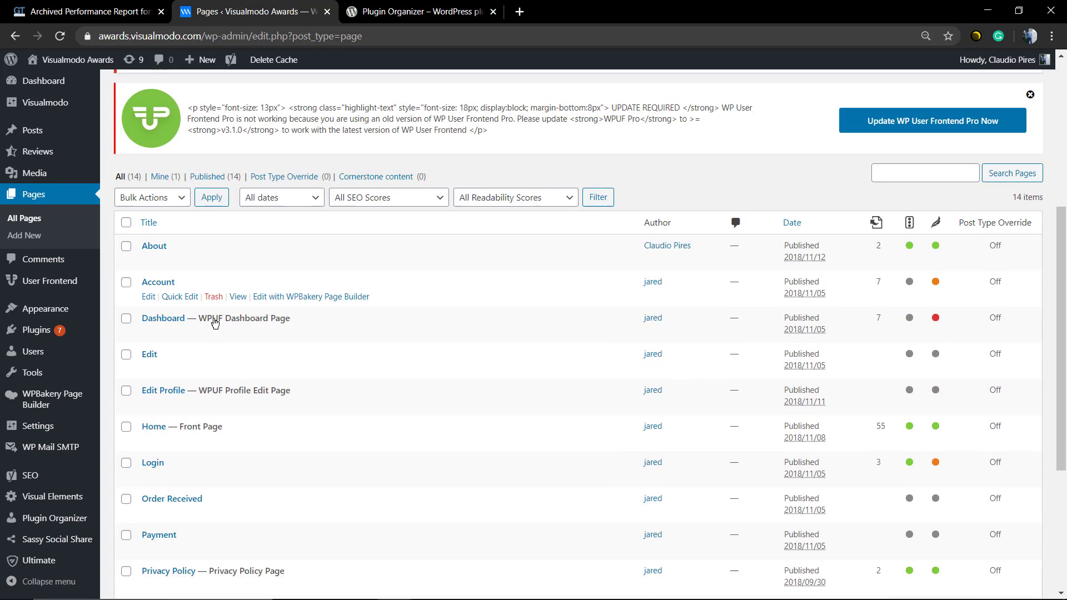
{"action": "scroll", "coordinate": [215, 319], "scroll_direction": "up", "scroll_amount": 5}
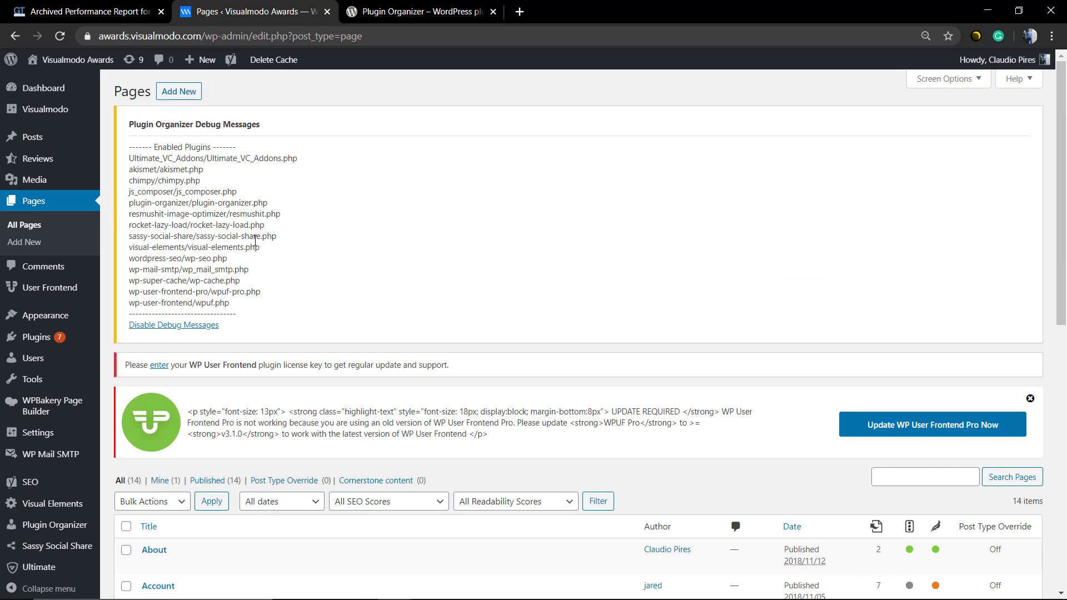
{"action": "left_click", "coordinate": [186, 325]}
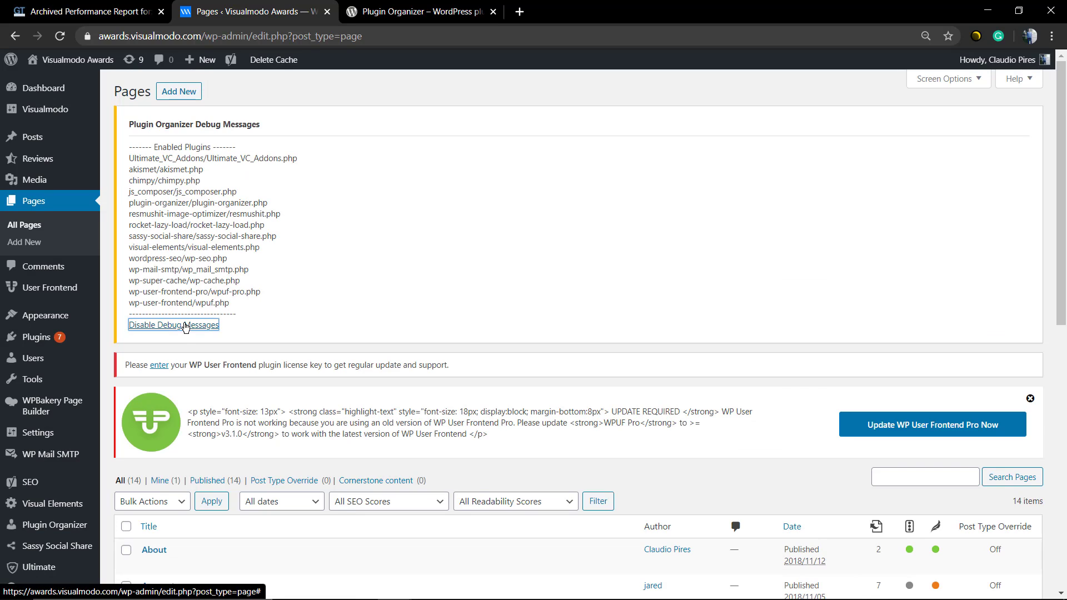
Open the Home page for editing and check the Platform and Role options in its plugin View Controls.
{"action": "scroll", "coordinate": [159, 356], "scroll_direction": "down", "scroll_amount": 2}
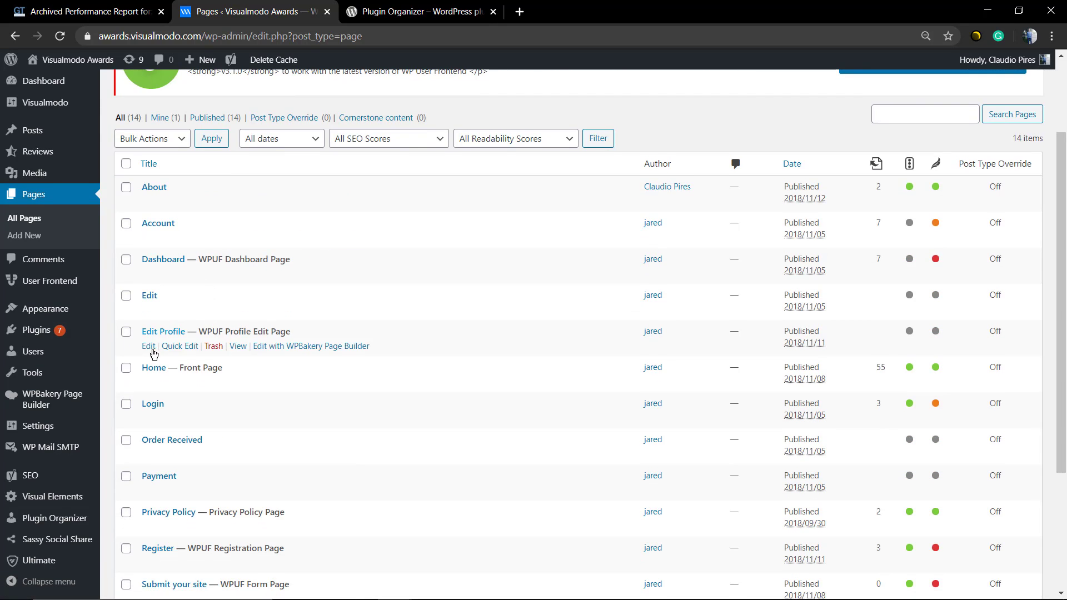
{"action": "left_click", "coordinate": [155, 368]}
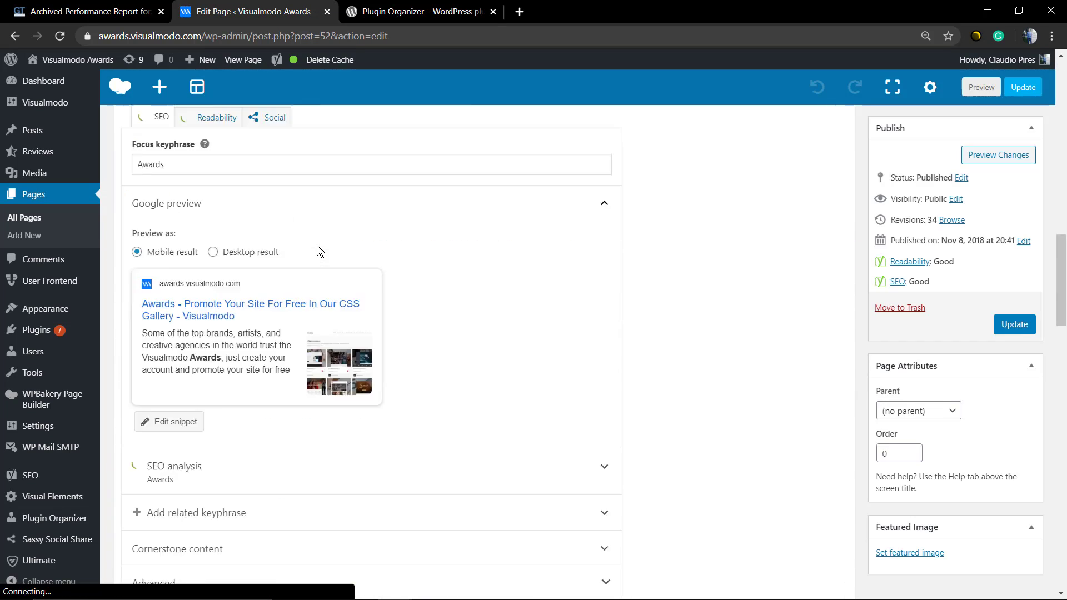
{"action": "scroll", "coordinate": [320, 251], "scroll_direction": "down", "scroll_amount": 10}
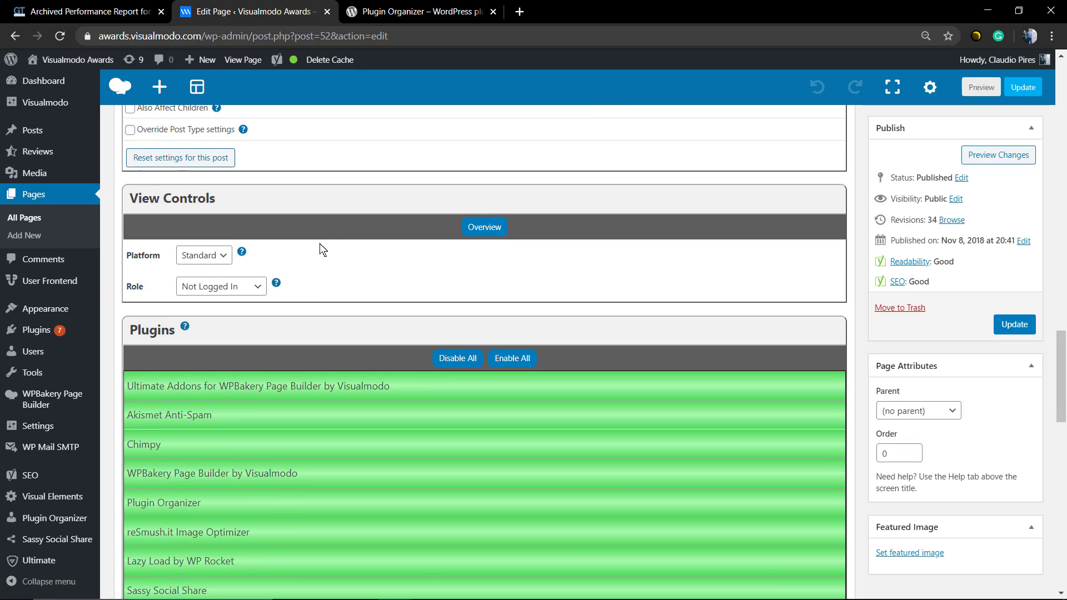
{"action": "left_click", "coordinate": [235, 288]}
{"action": "left_click", "coordinate": [235, 288]}
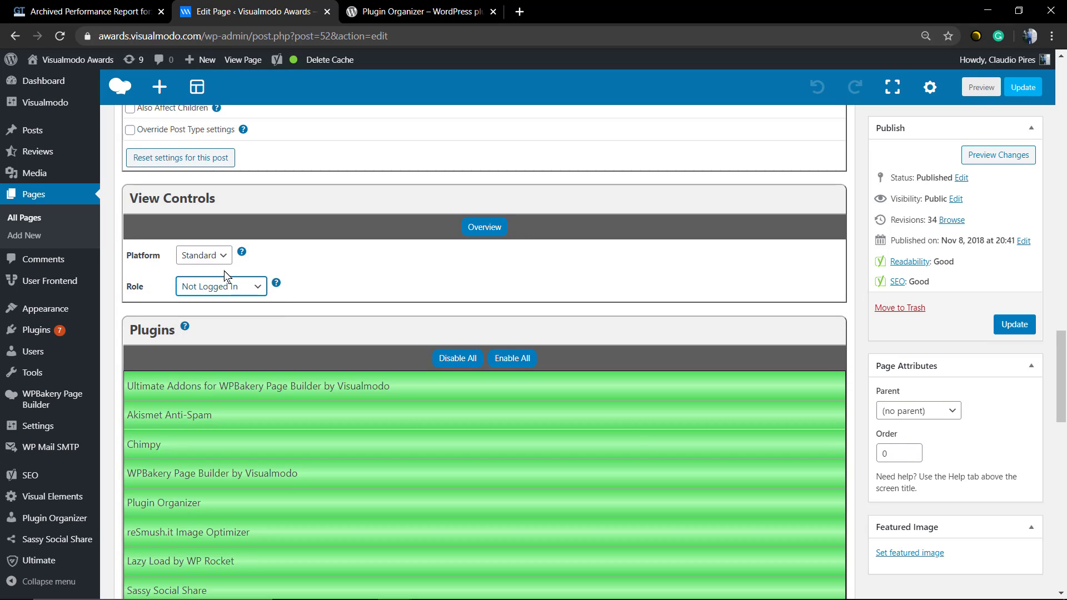
{"action": "left_click", "coordinate": [224, 259]}
{"action": "left_click", "coordinate": [225, 263]}
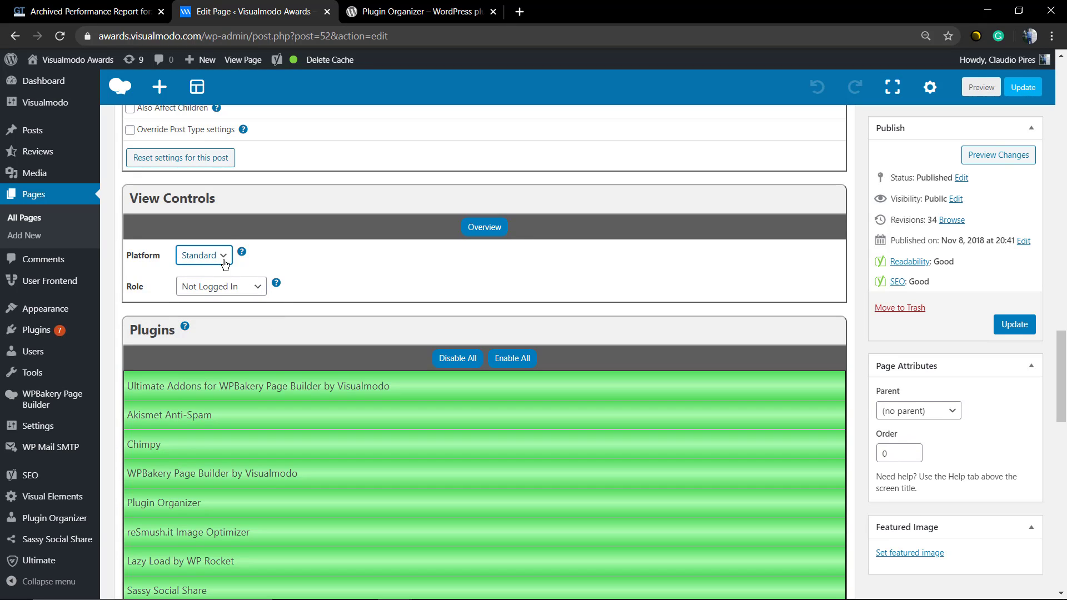
Disable Akismet Anti-Spam, reSmush.it Image Optimizer, Sassy Social Share and WP Mail SMTP on the Home page for the Not Logged In role.
{"action": "scroll", "coordinate": [356, 253], "scroll_direction": "down", "scroll_amount": 2}
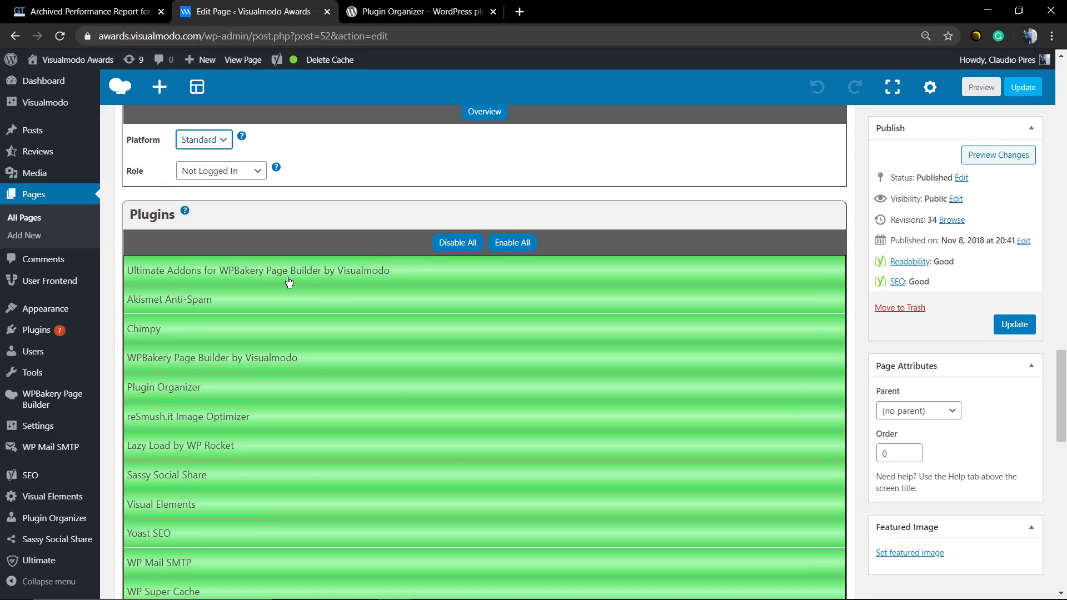
{"action": "left_click", "coordinate": [259, 300]}
{"action": "left_click", "coordinate": [228, 326]}
{"action": "scroll", "coordinate": [228, 326], "scroll_direction": "down", "scroll_amount": 2}
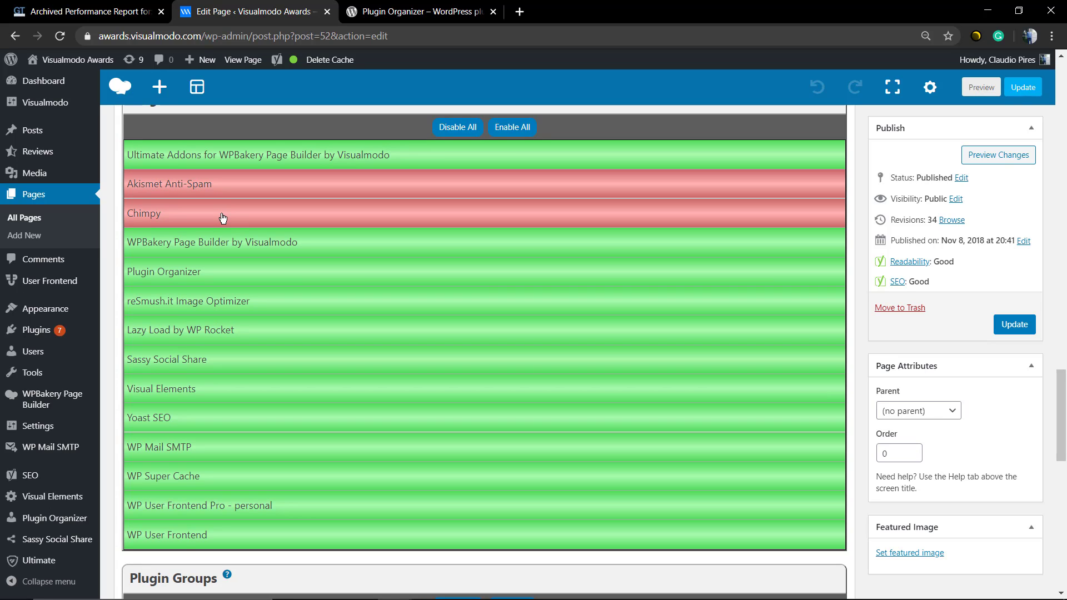
{"action": "left_click", "coordinate": [223, 217]}
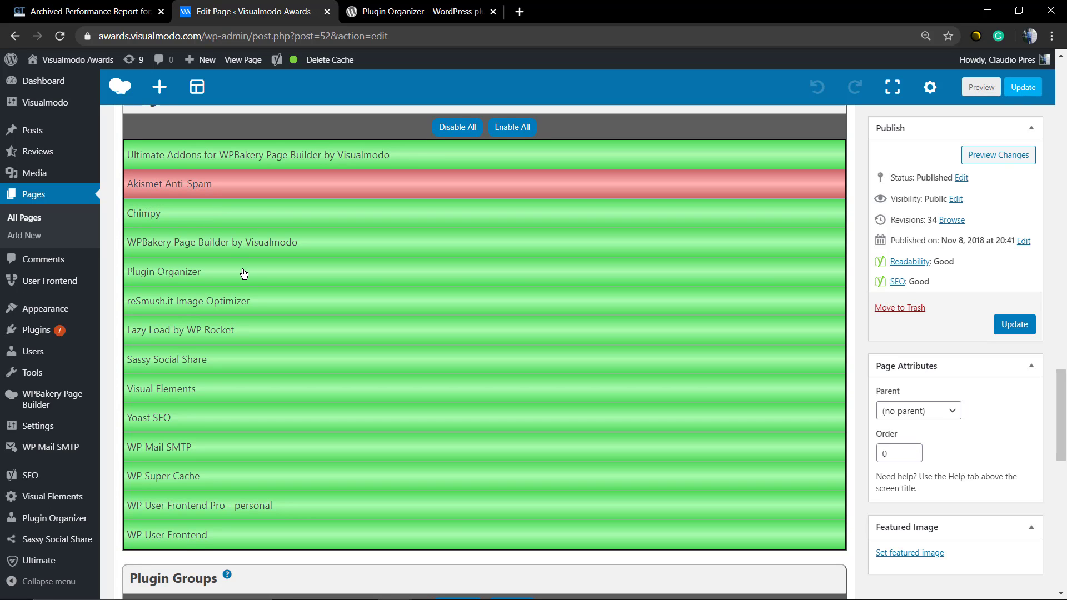
{"action": "left_click", "coordinate": [254, 303]}
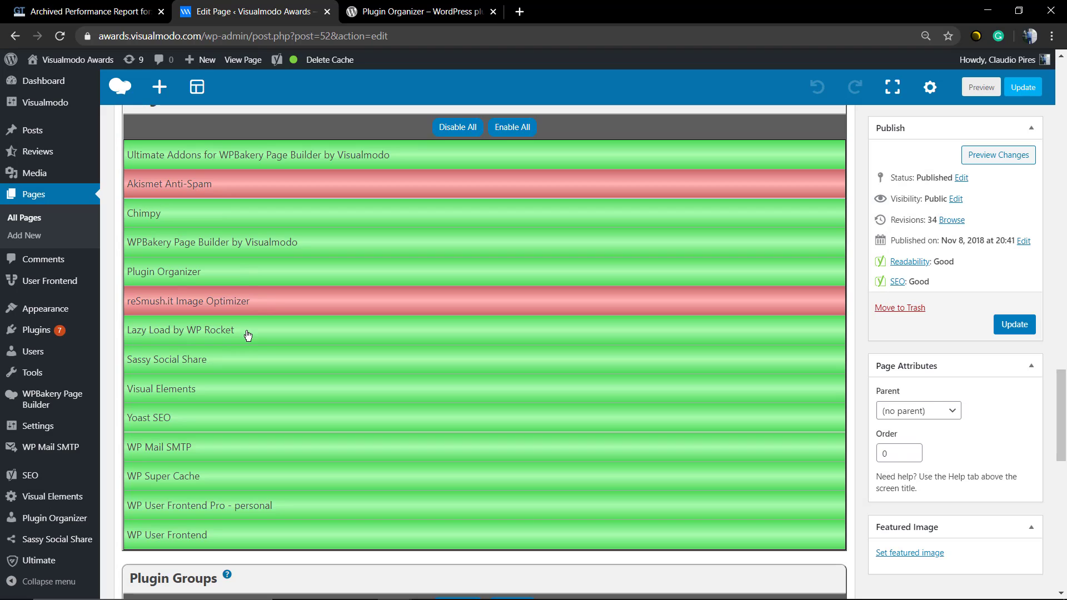
{"action": "left_click", "coordinate": [241, 363]}
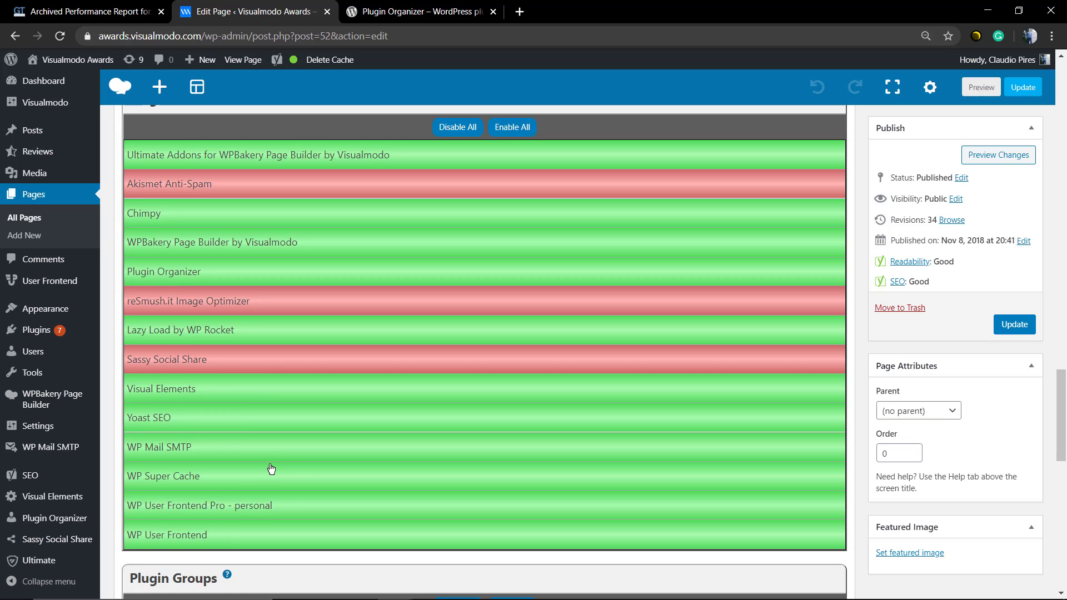
{"action": "left_click", "coordinate": [195, 454]}
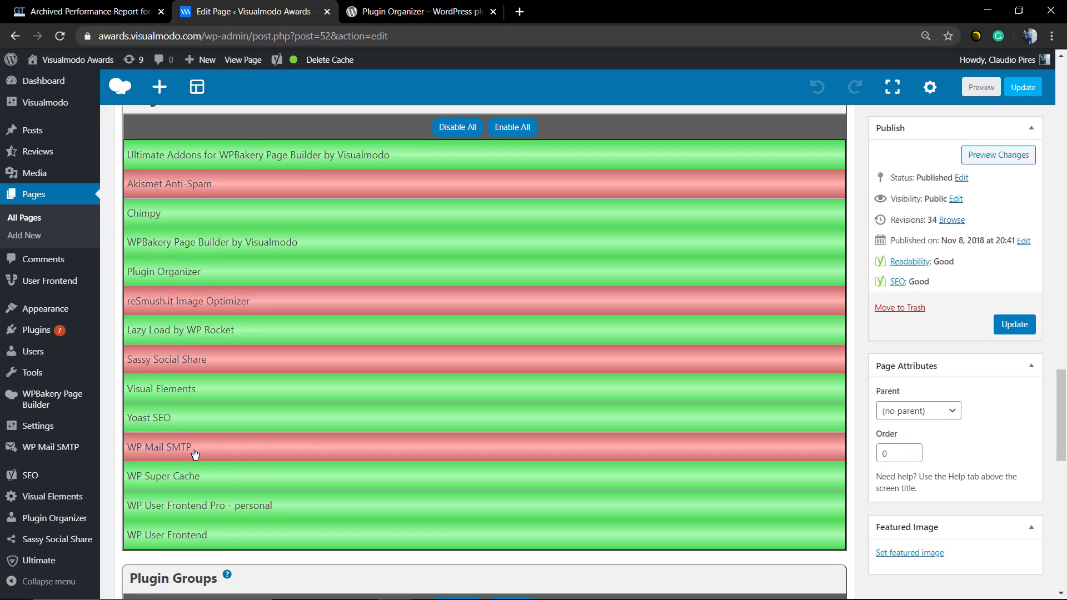
Check the Home page's plugin list and Plugin Groups section, and update the page to save the plugin settings.
{"action": "scroll", "coordinate": [202, 426], "scroll_direction": "up", "scroll_amount": 2}
{"action": "scroll", "coordinate": [297, 388], "scroll_direction": "down", "scroll_amount": 6}
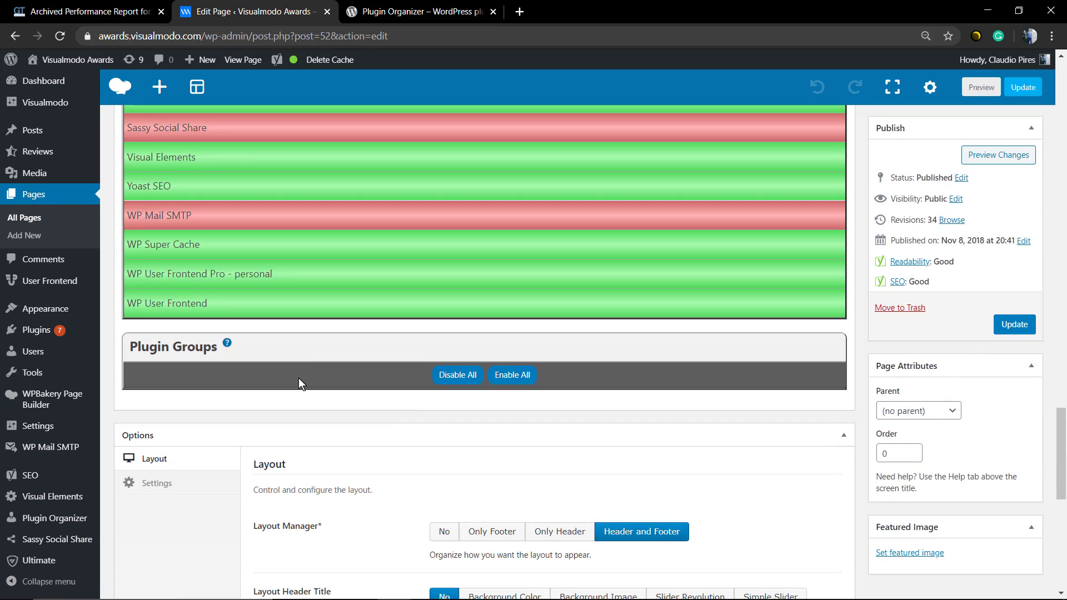
{"action": "scroll", "coordinate": [298, 360], "scroll_direction": "up", "scroll_amount": 6}
{"action": "left_click", "coordinate": [1020, 88]}
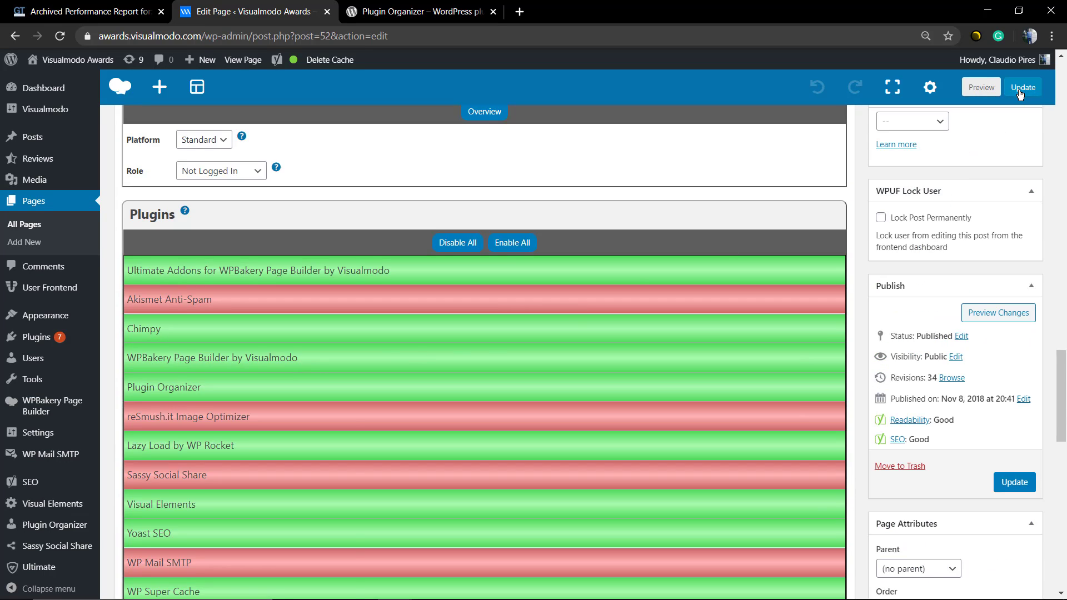
Open the live Visualmodo Awards site in a new tab and examine its front page from the slider to the footer.
{"action": "scroll", "coordinate": [660, 232], "scroll_direction": "up", "scroll_amount": 20}
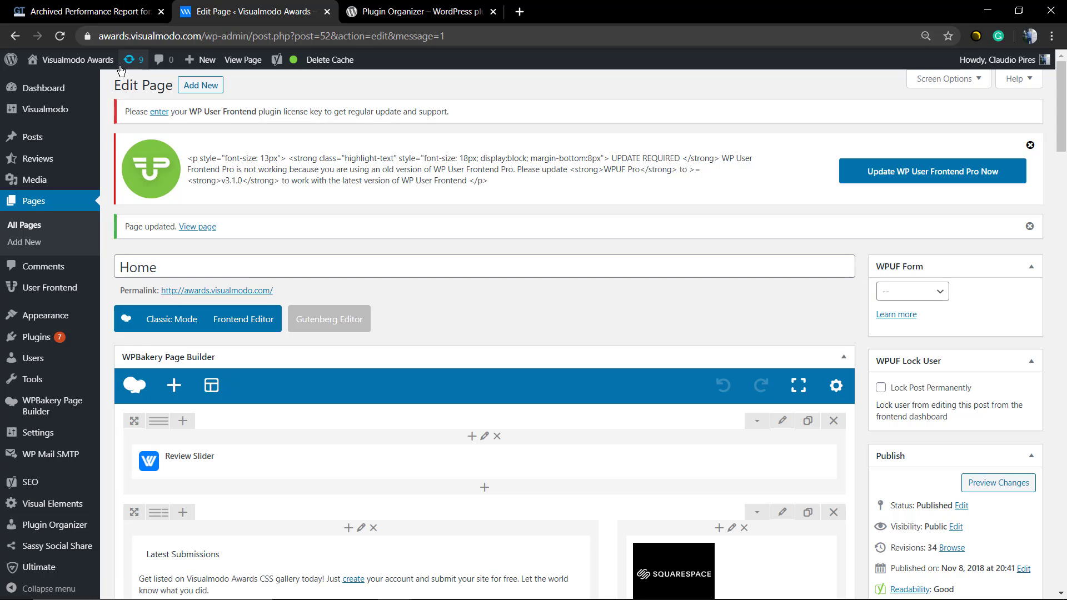
{"action": "mouse_move", "coordinate": [72, 60]}
{"action": "right_click", "coordinate": [70, 81]}
{"action": "left_click", "coordinate": [89, 86]}
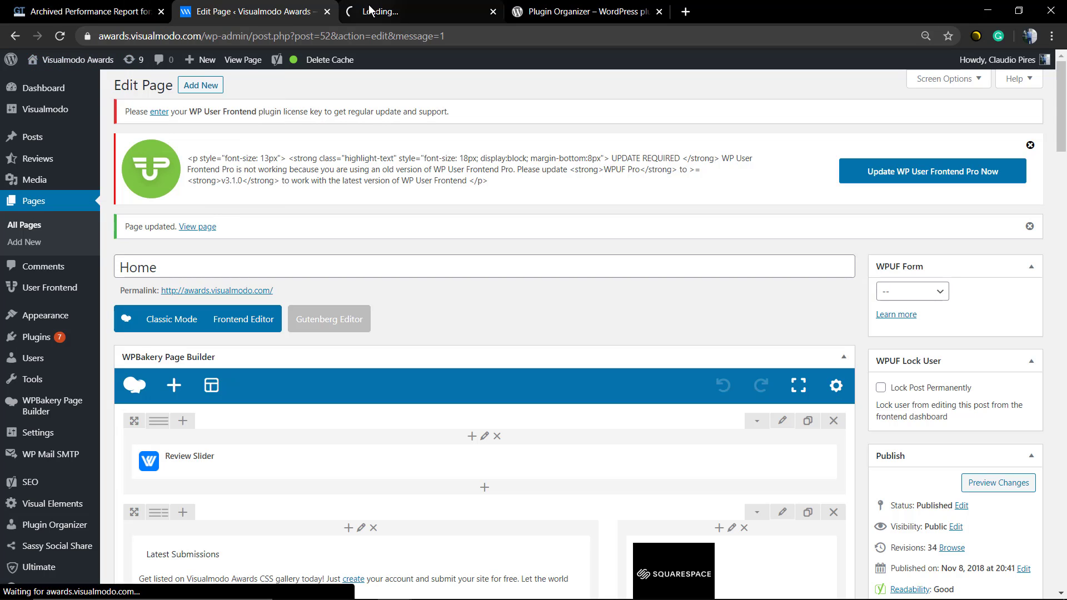
{"action": "left_click", "coordinate": [400, 11]}
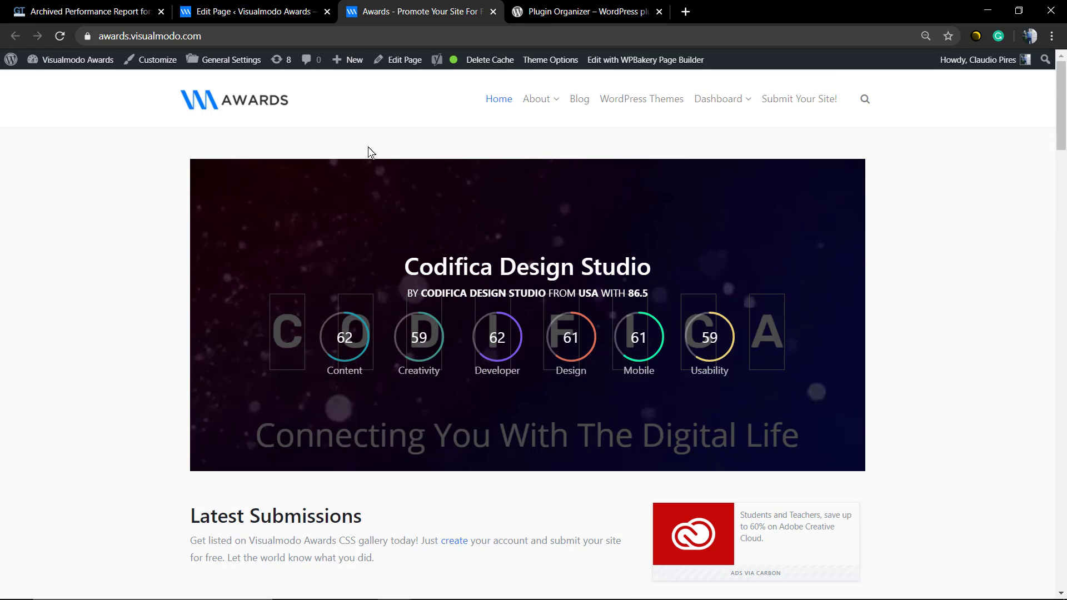
{"action": "scroll", "coordinate": [332, 163], "scroll_direction": "down", "scroll_amount": 8}
{"action": "scroll", "coordinate": [174, 221], "scroll_direction": "down", "scroll_amount": 20}
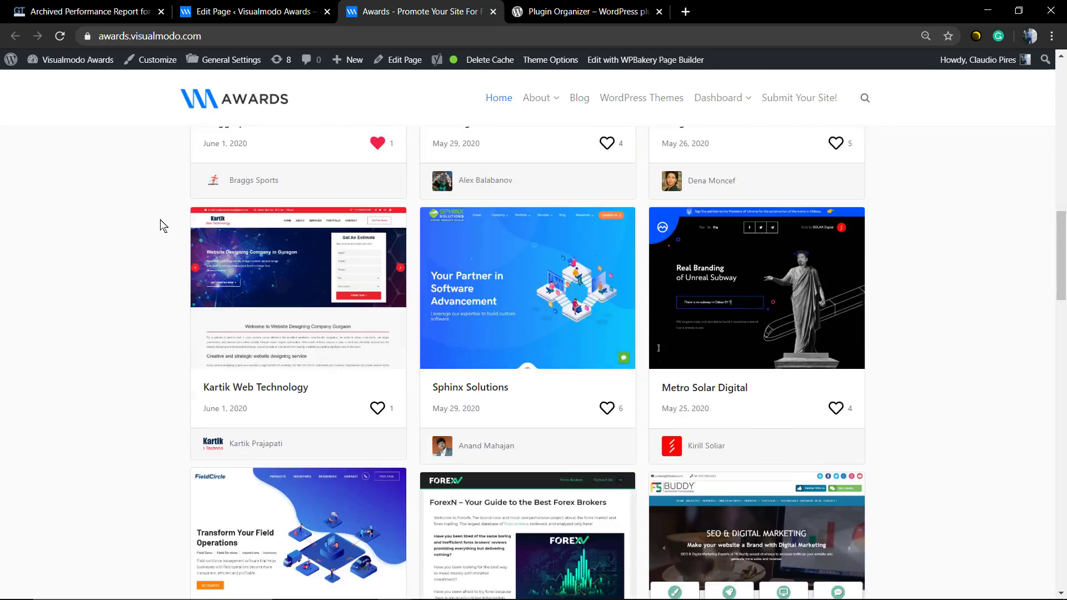
{"action": "scroll", "coordinate": [148, 224], "scroll_direction": "down", "scroll_amount": 3}
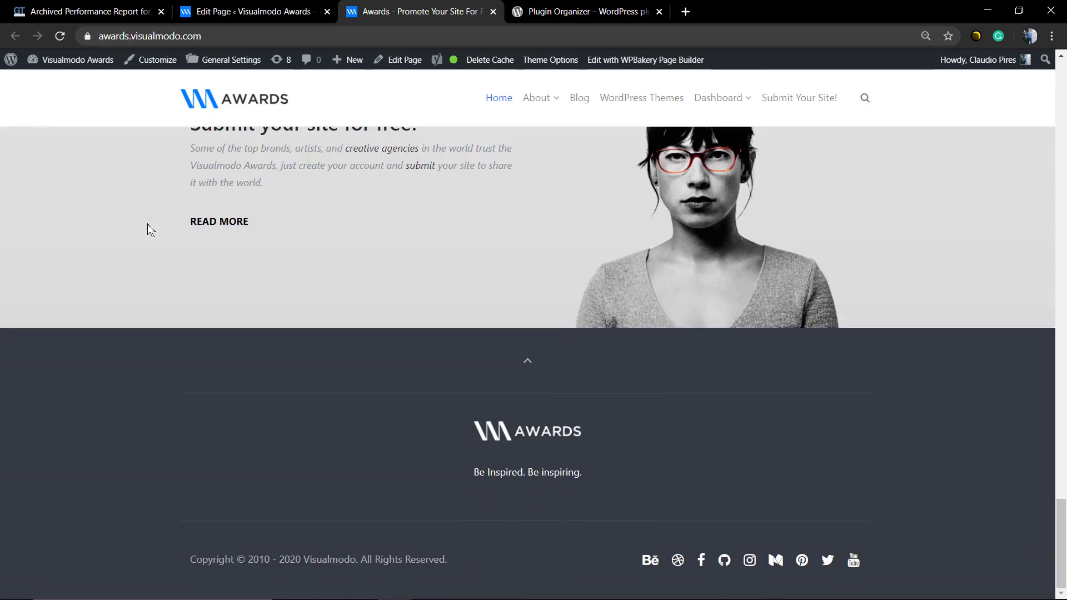
{"action": "scroll", "coordinate": [148, 224], "scroll_direction": "up", "scroll_amount": 20}
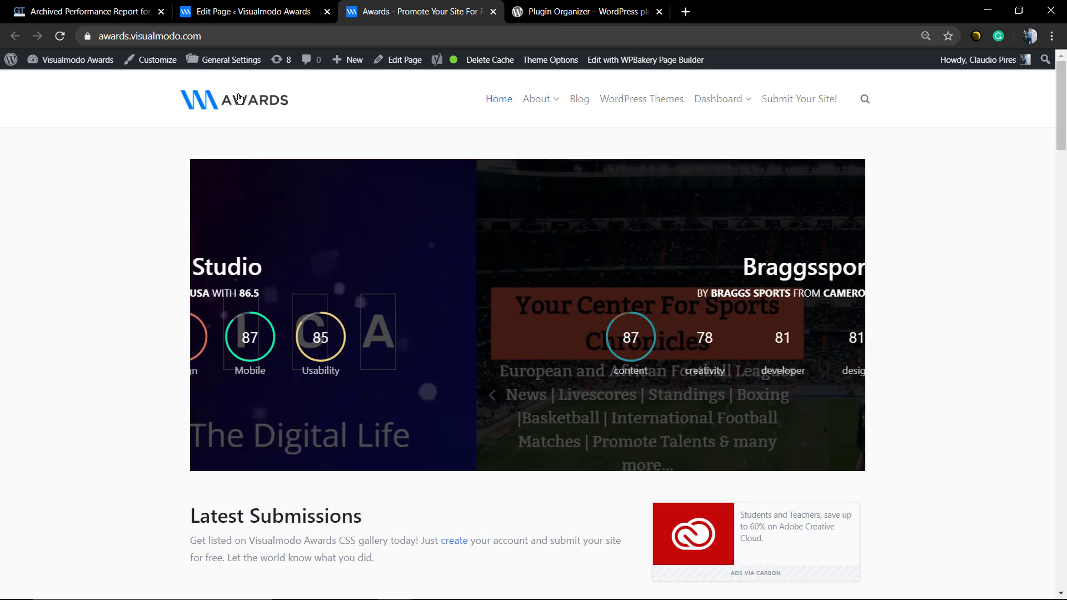
Re-test awards.visualmodo.com in GTmetrix, reviewing the Home page's disabled plugins while the analysis runs.
{"action": "left_click", "coordinate": [90, 10]}
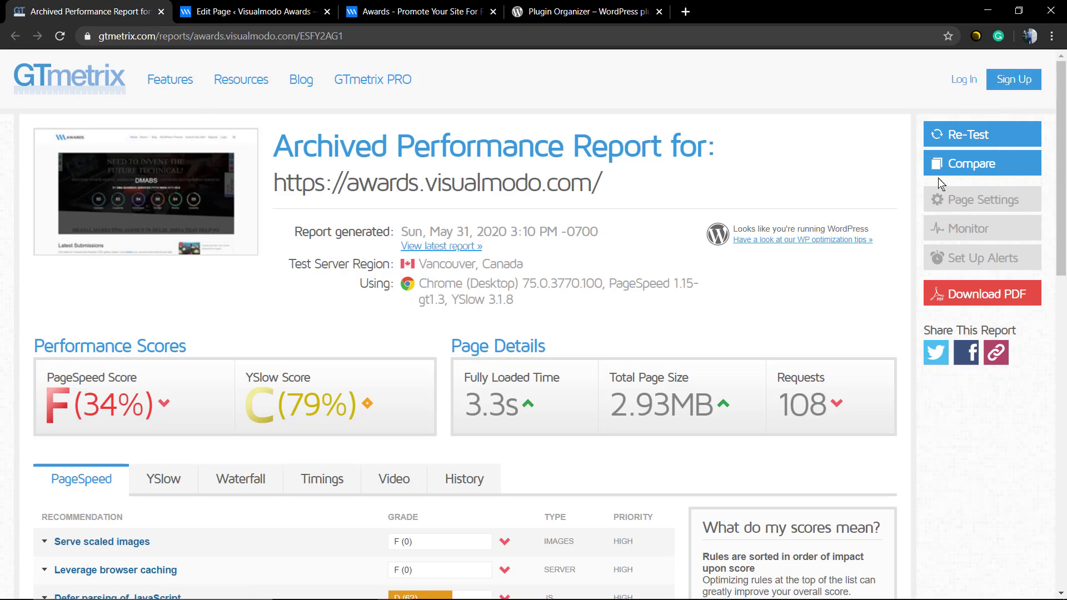
{"action": "left_click", "coordinate": [941, 138]}
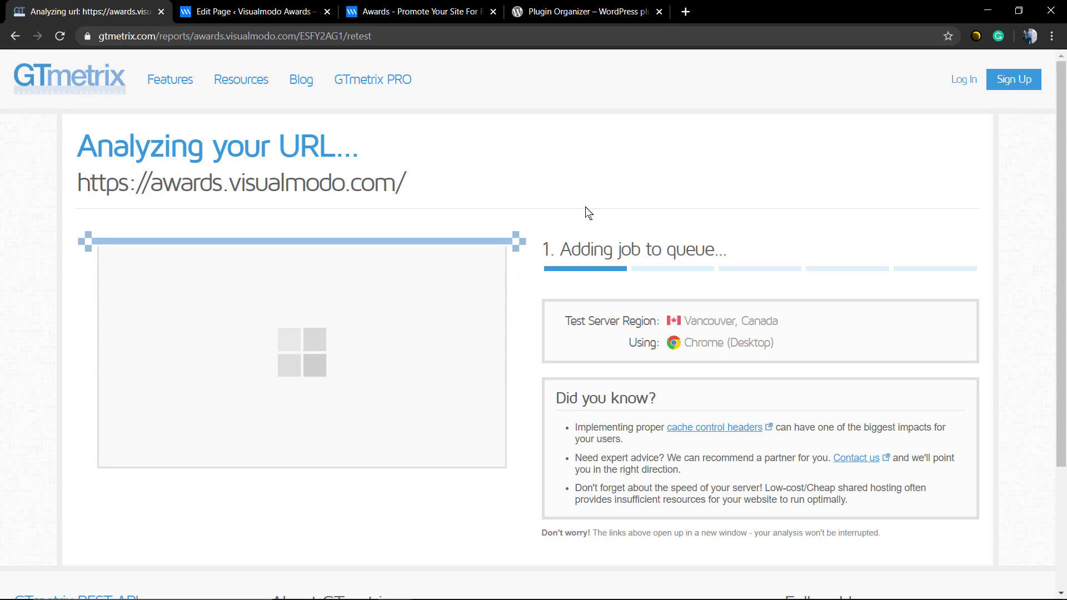
{"action": "left_click", "coordinate": [407, 12]}
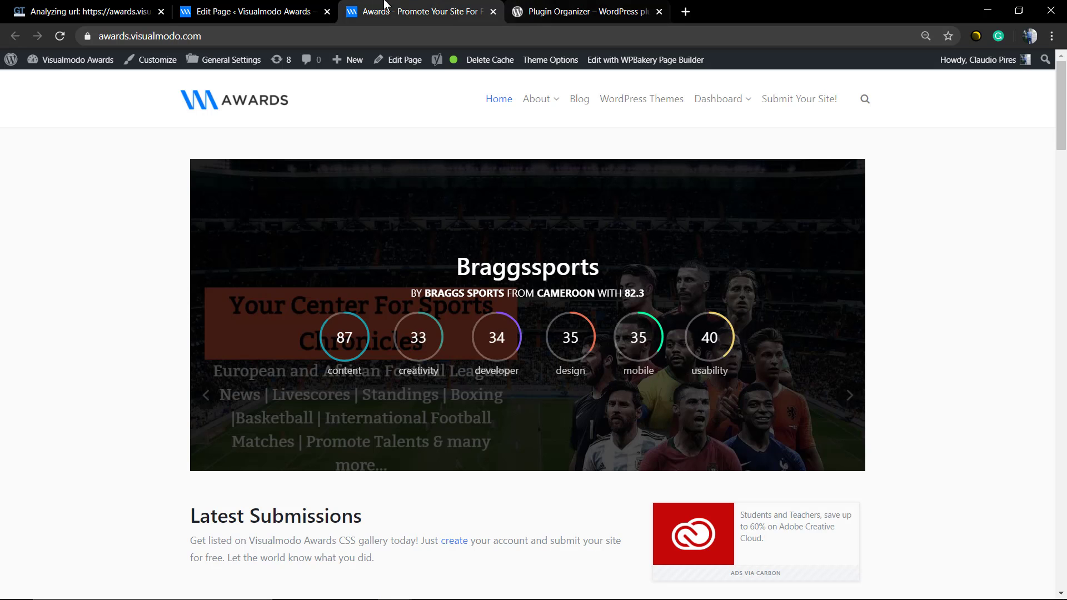
{"action": "key", "text": "ctrl+Tab"}
{"action": "left_click", "coordinate": [305, 6]}
{"action": "scroll", "coordinate": [404, 375], "scroll_direction": "down", "scroll_amount": 20}
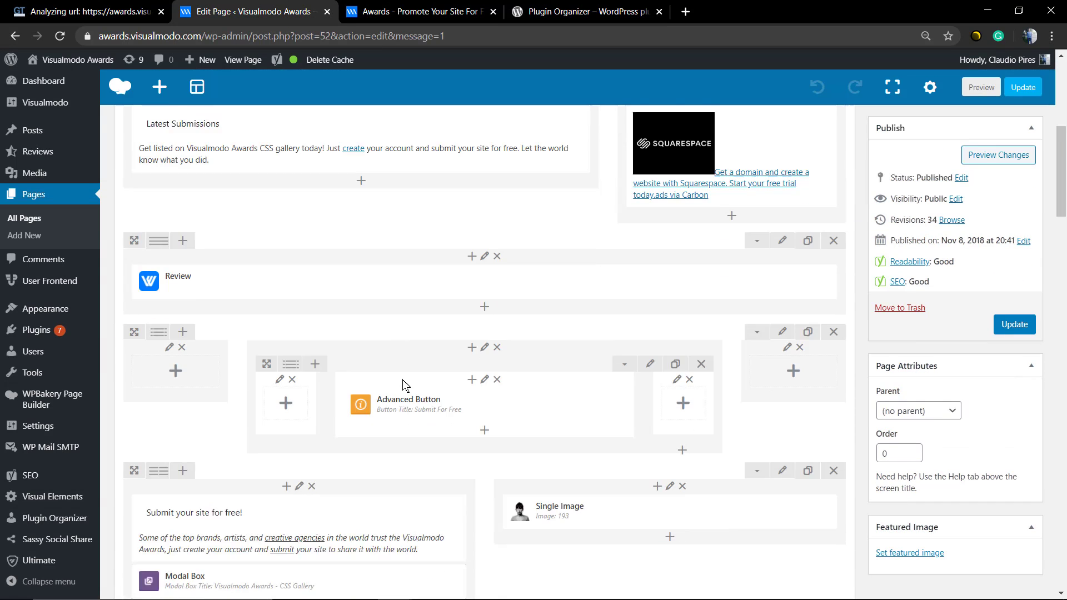
{"action": "scroll", "coordinate": [403, 374], "scroll_direction": "down", "scroll_amount": 4}
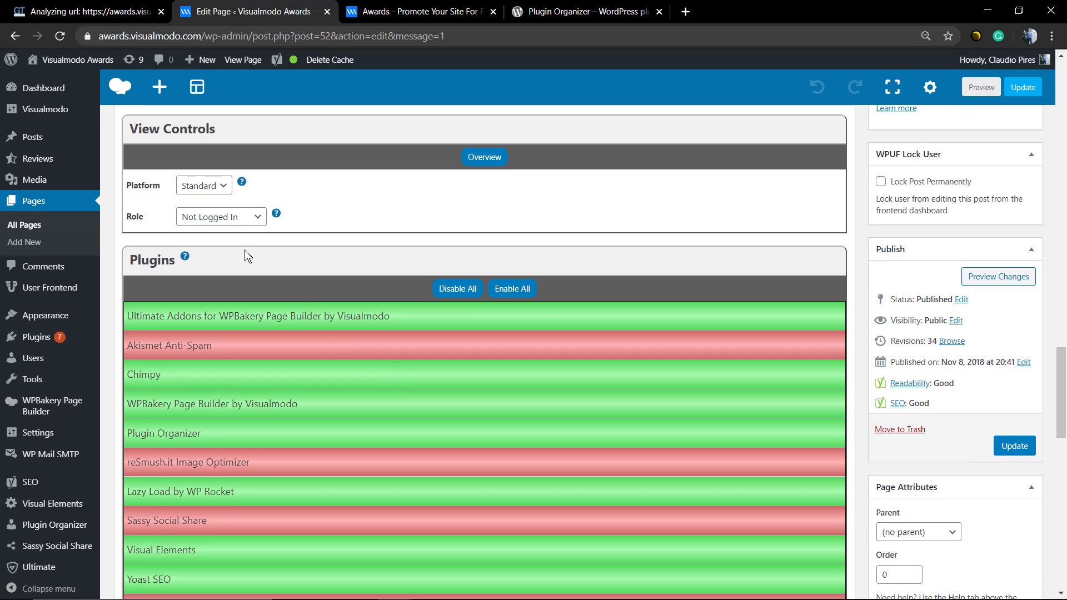
Check the fully loaded time in the latest GTmetrix performance report.
{"action": "left_click", "coordinate": [89, 12]}
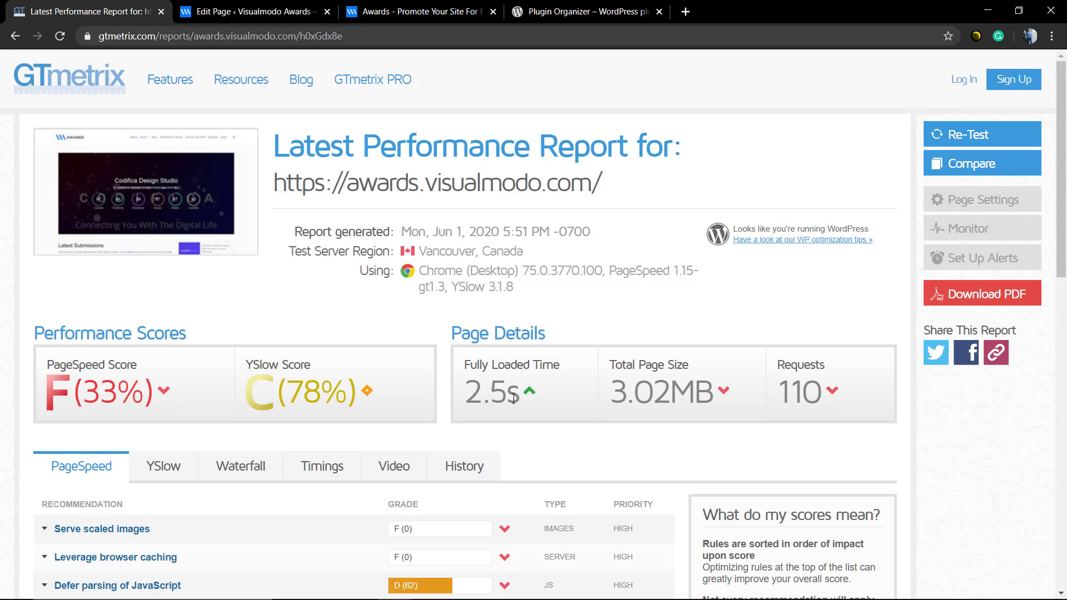
{"action": "left_click_drag", "start_coordinate": [522, 394], "coordinate": [471, 396]}
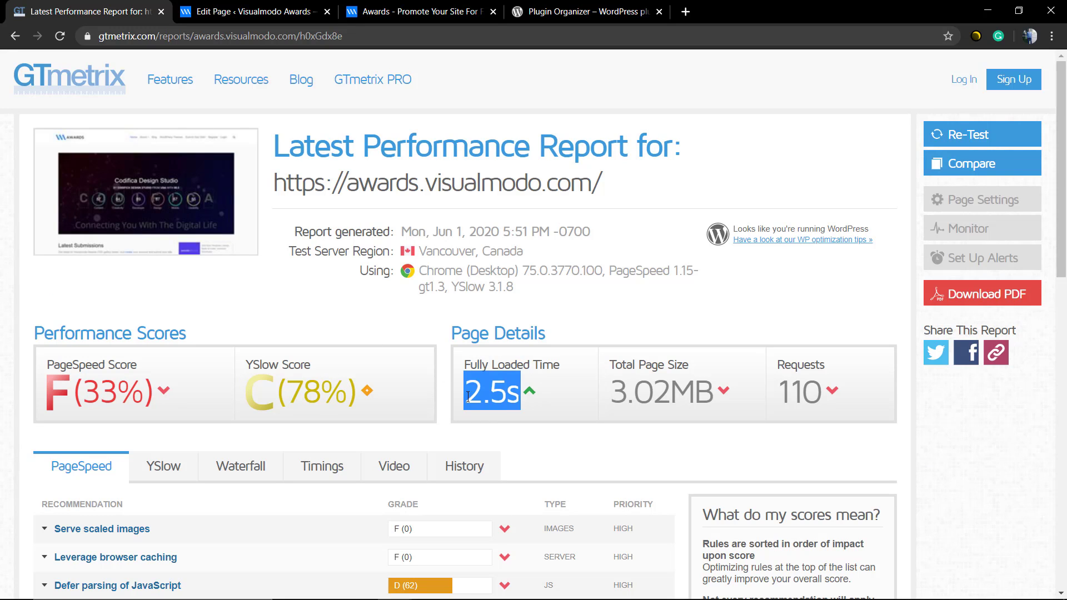
{"action": "left_click", "coordinate": [468, 397]}
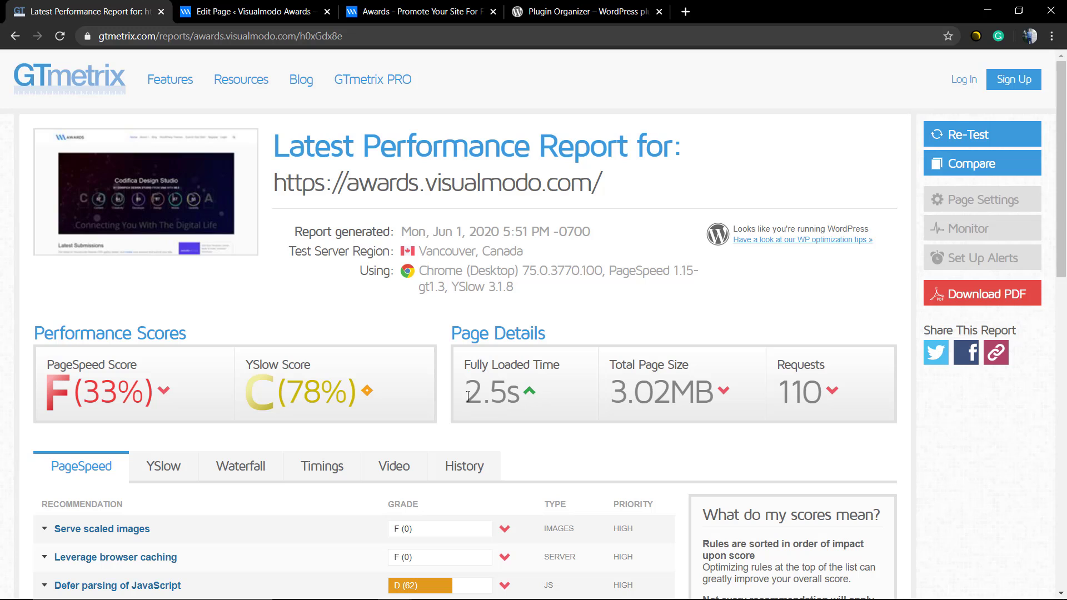
Return to the Home page editor, set the plugin role to Default Logged In, and disable Chimpy and Akismet Anti-Spam.
{"action": "left_click", "coordinate": [266, 8]}
{"action": "left_click", "coordinate": [222, 218]}
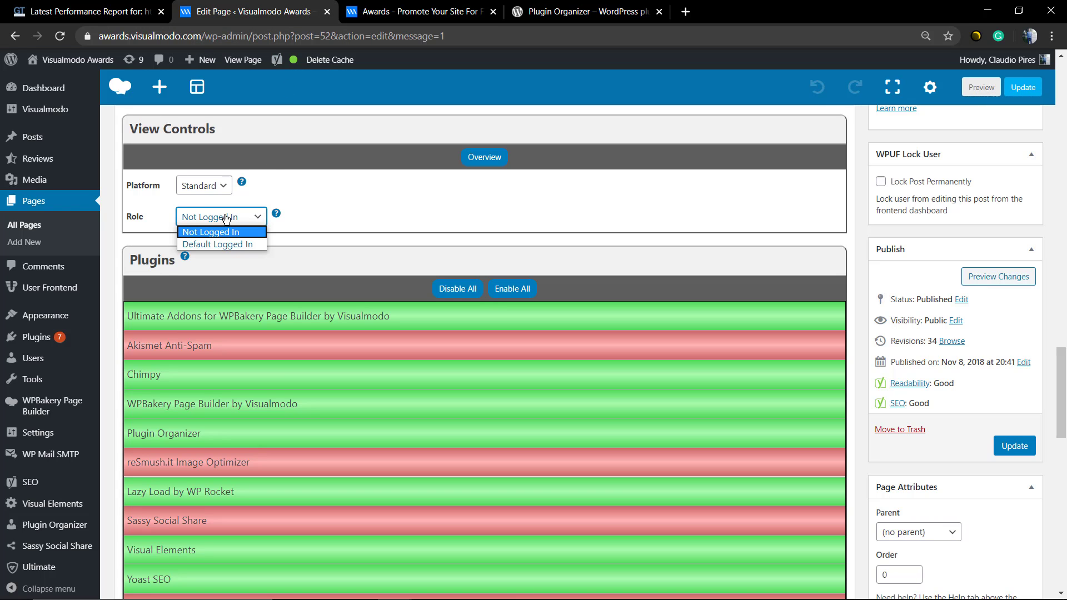
{"action": "left_click", "coordinate": [241, 245]}
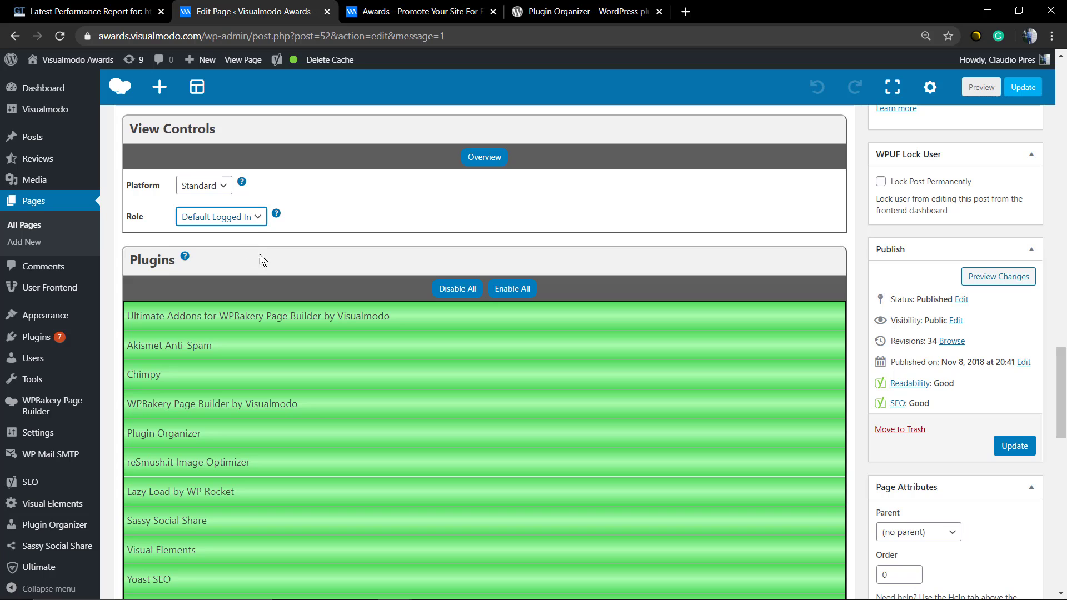
{"action": "left_click", "coordinate": [225, 370]}
{"action": "left_click", "coordinate": [229, 347]}
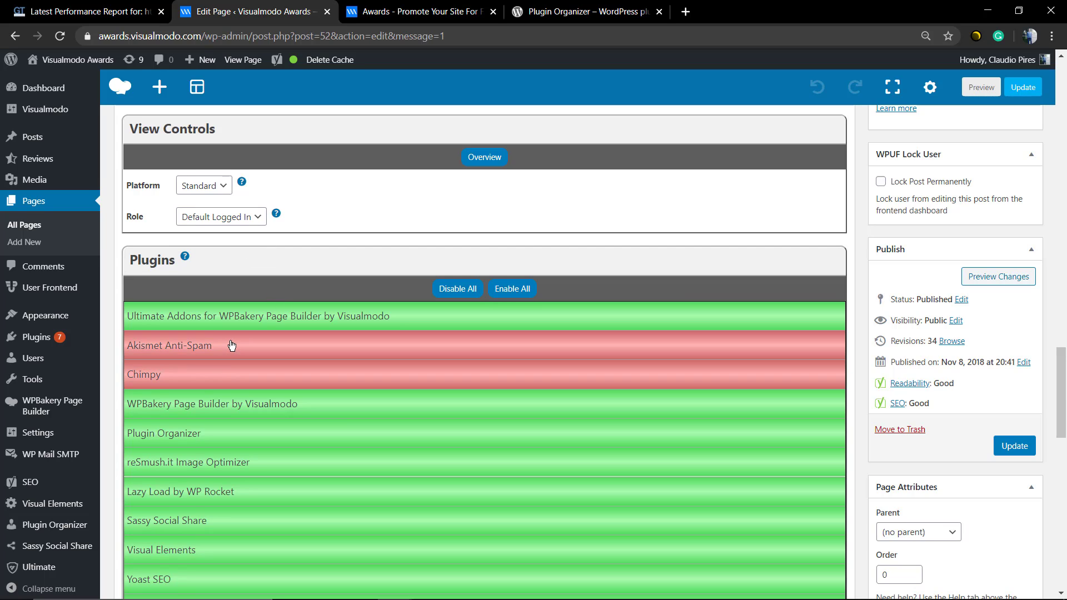
Disable reSmush.it Image Optimizer, Sassy Social Share and WP Mail SMTP for the Default Logged In role.
{"action": "scroll", "coordinate": [233, 344], "scroll_direction": "down", "scroll_amount": 2}
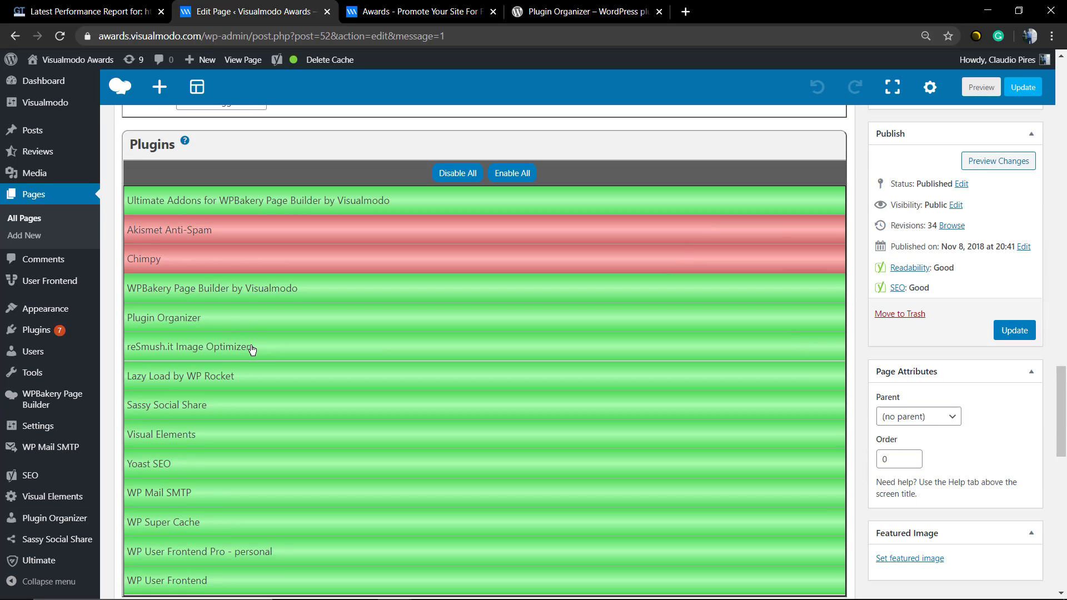
{"action": "left_click", "coordinate": [252, 347]}
{"action": "scroll", "coordinate": [222, 328], "scroll_direction": "down", "scroll_amount": 2}
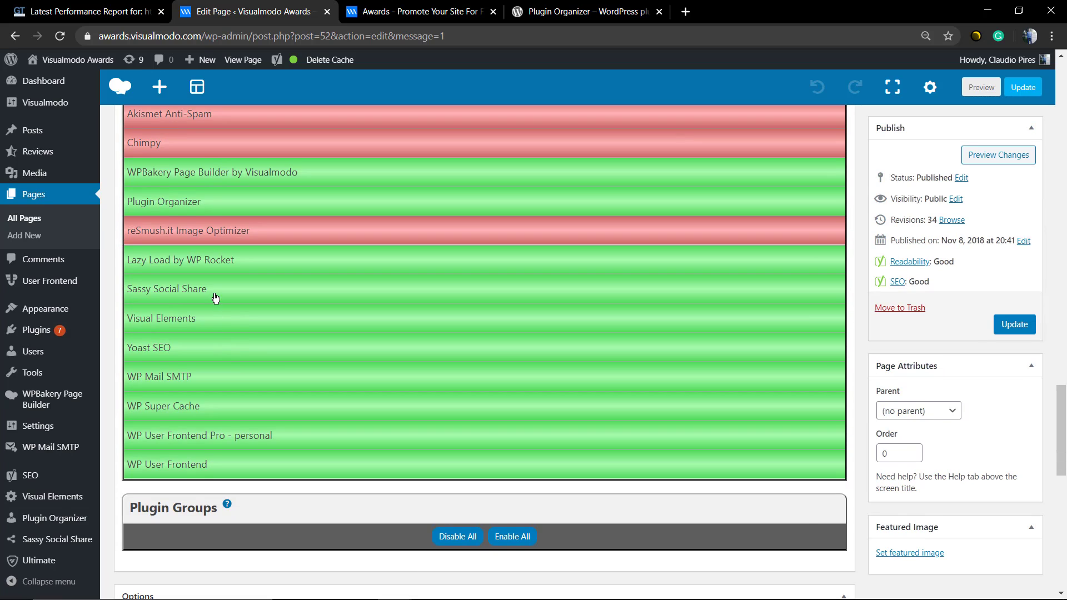
{"action": "left_click", "coordinate": [216, 298]}
{"action": "left_click", "coordinate": [207, 375]}
{"action": "scroll", "coordinate": [424, 389], "scroll_direction": "down", "scroll_amount": 2}
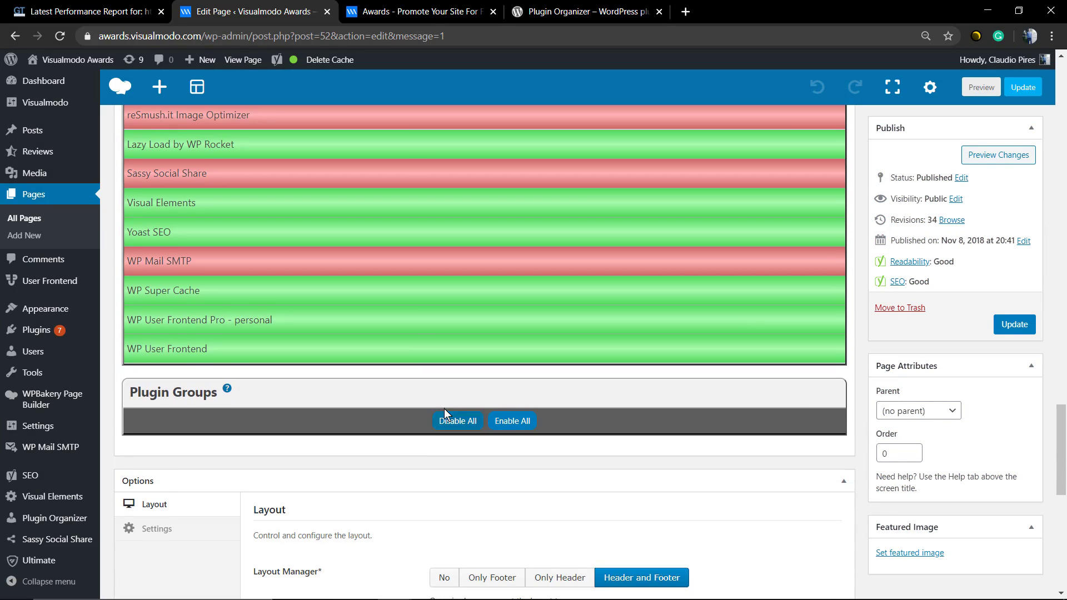
Update the Home page to save its plugin settings, and re-test awards.visualmodo.com in GTmetrix.
{"action": "scroll", "coordinate": [817, 275], "scroll_direction": "up", "scroll_amount": 4}
{"action": "left_click", "coordinate": [1012, 479]}
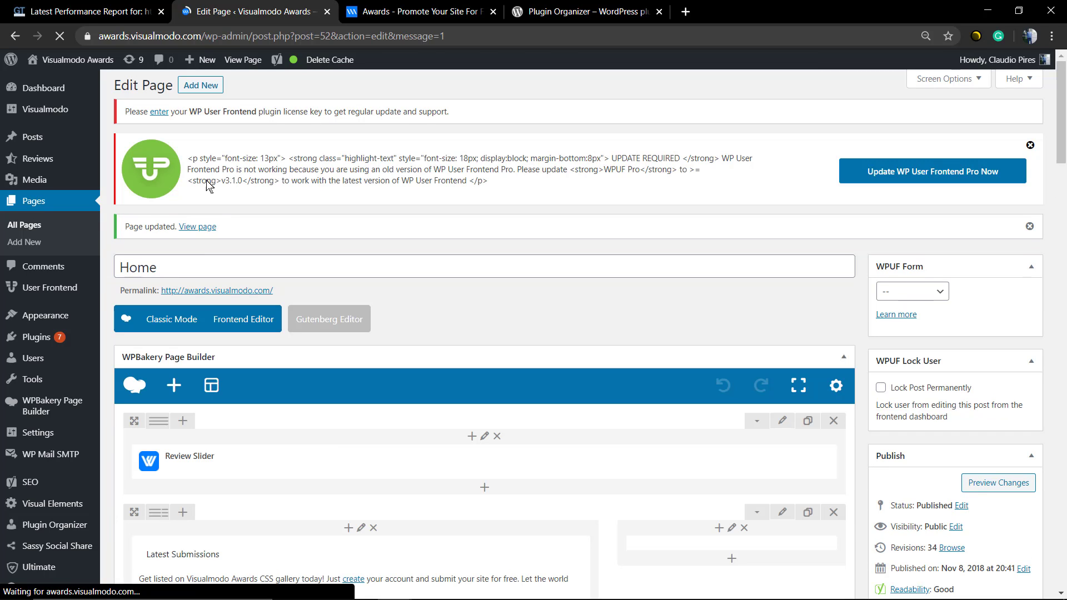
{"action": "left_click", "coordinate": [61, 8]}
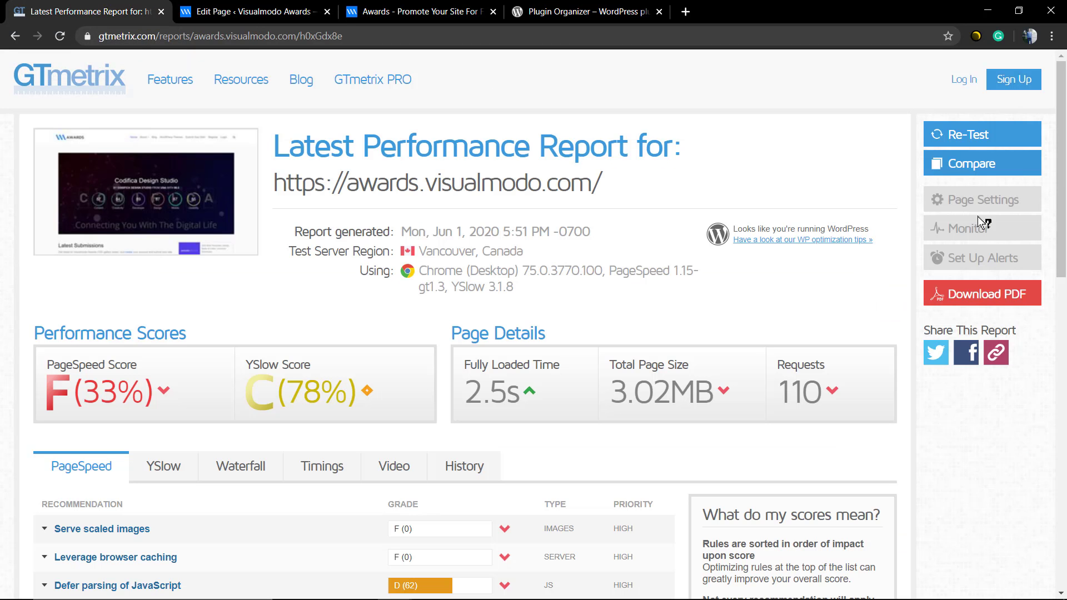
{"action": "left_click", "coordinate": [944, 135]}
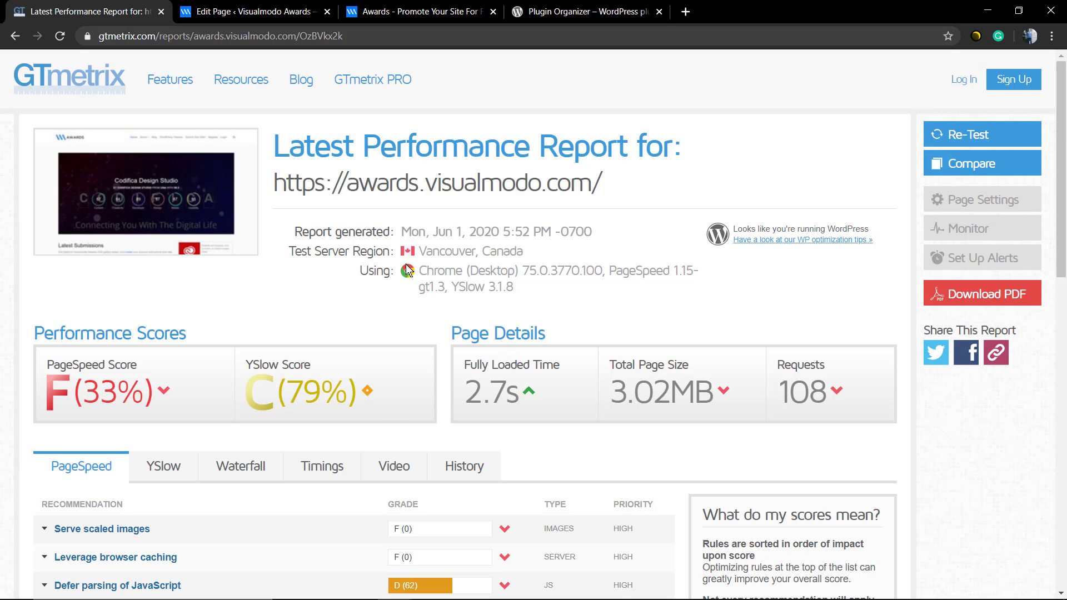
Return to the Home page editor and review which plugins are enabled or disabled for Not Logged In visitors on the Standard platform.
{"action": "scroll", "coordinate": [404, 242], "scroll_direction": "down", "scroll_amount": 20}
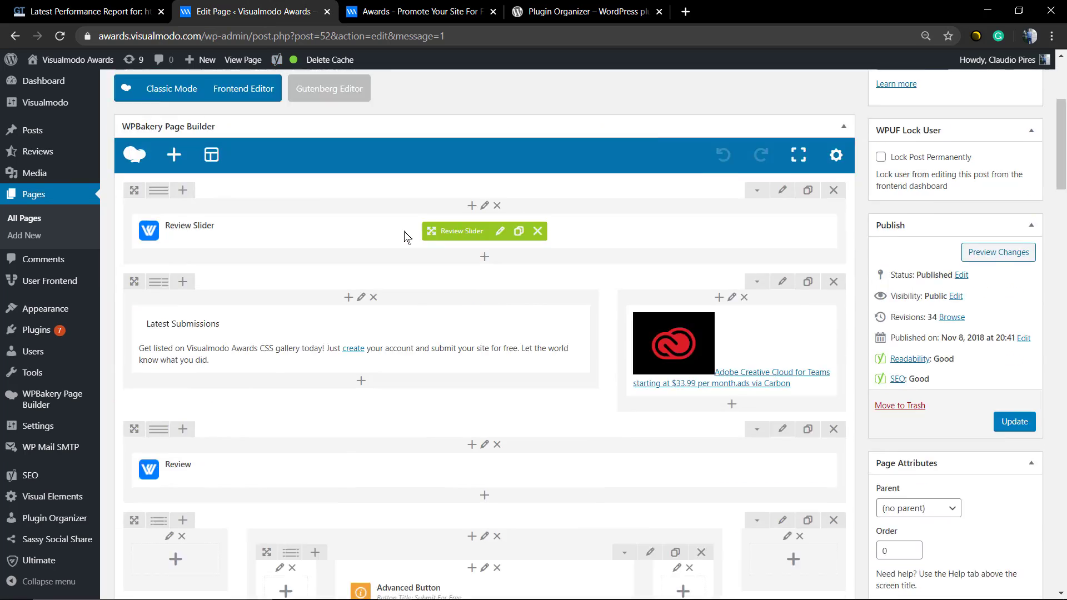
{"action": "scroll", "coordinate": [401, 236], "scroll_direction": "down", "scroll_amount": 9}
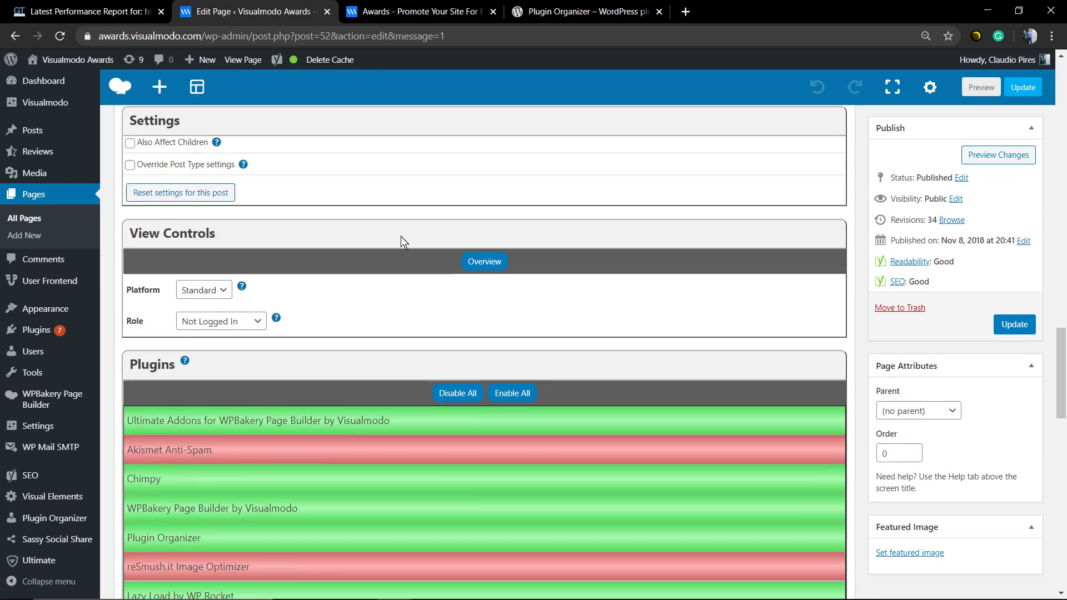
{"action": "scroll", "coordinate": [398, 238], "scroll_direction": "up", "scroll_amount": 15}
{"action": "scroll", "coordinate": [398, 242], "scroll_direction": "up", "scroll_amount": 6}
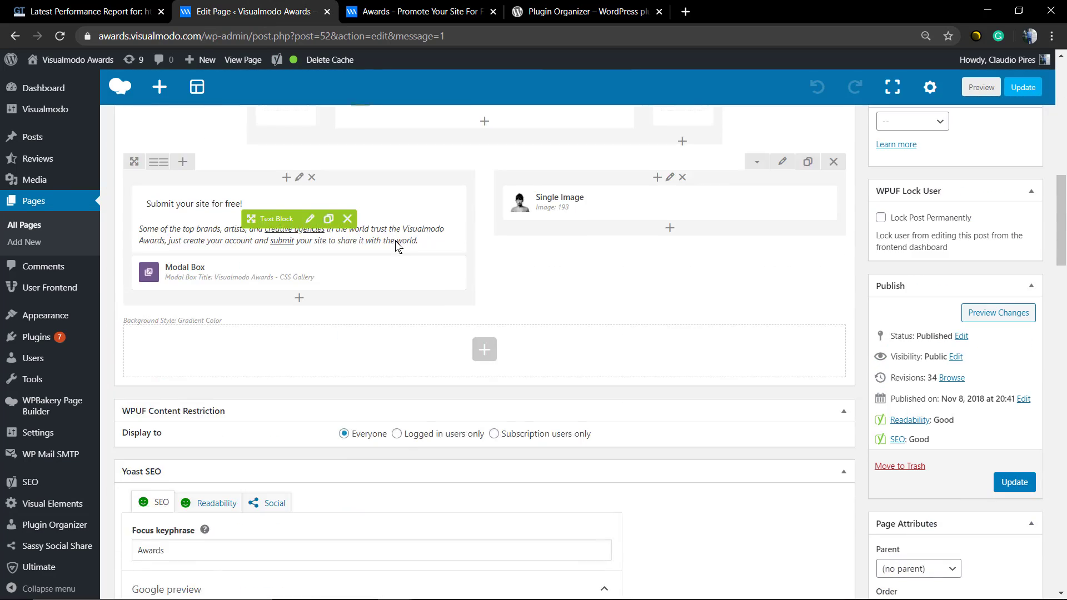
{"action": "scroll", "coordinate": [374, 265], "scroll_direction": "down", "scroll_amount": 15}
{"action": "scroll", "coordinate": [358, 278], "scroll_direction": "down", "scroll_amount": 6}
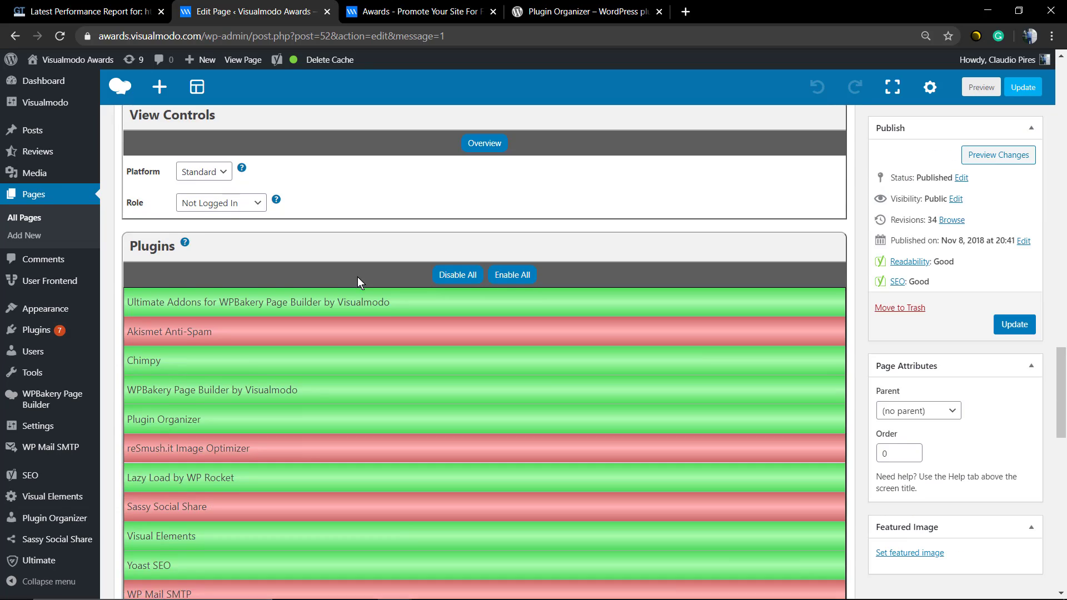
{"action": "scroll", "coordinate": [298, 348], "scroll_direction": "down", "scroll_amount": 3}
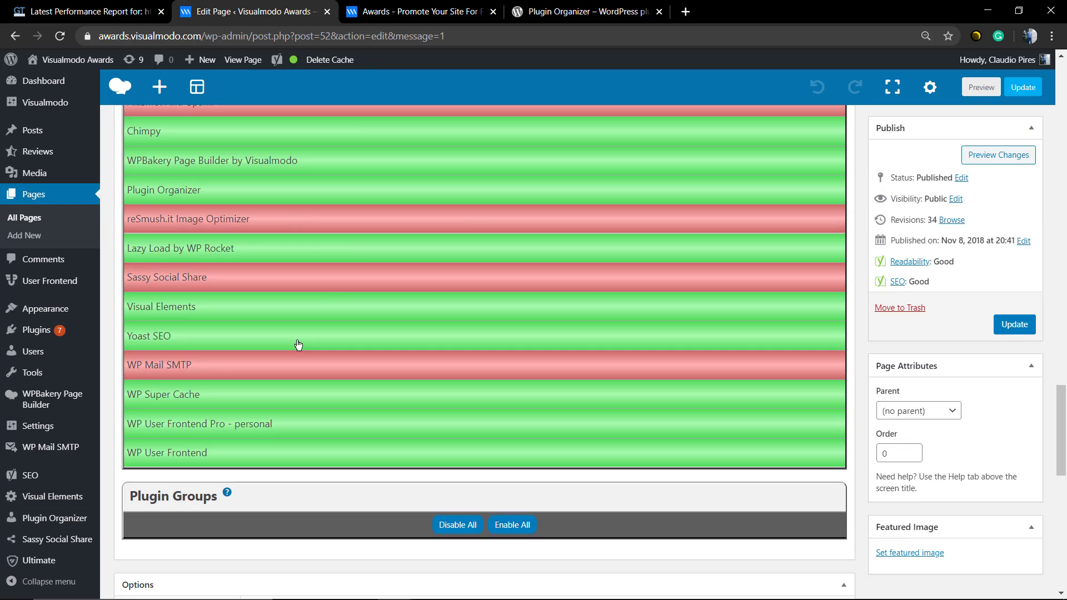
{"action": "scroll", "coordinate": [257, 353], "scroll_direction": "up", "scroll_amount": 1}
{"action": "scroll", "coordinate": [257, 353], "scroll_direction": "up", "scroll_amount": 1}
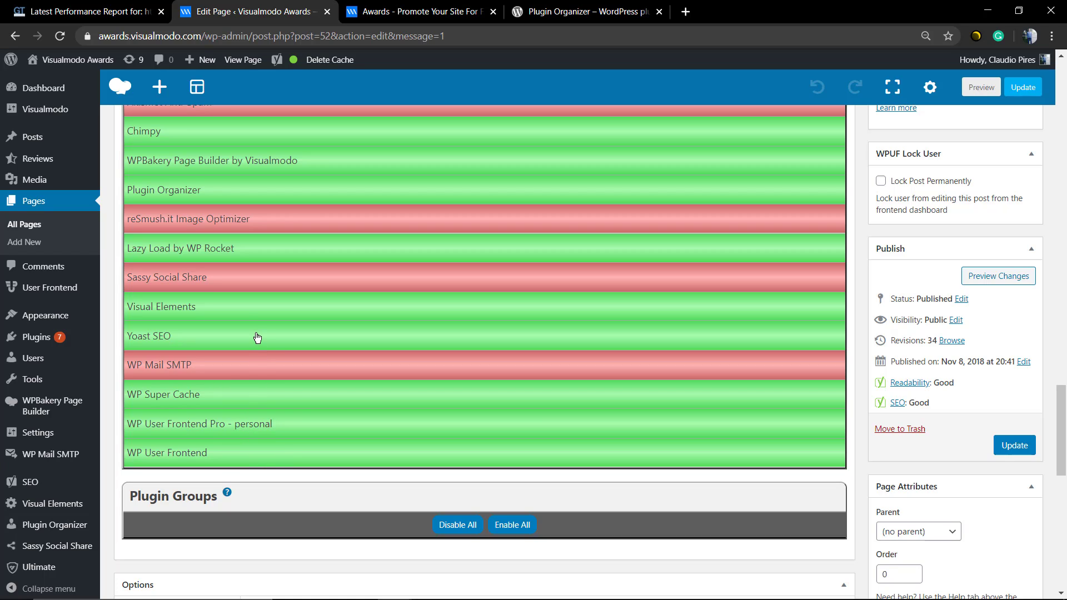
{"action": "scroll", "coordinate": [246, 317], "scroll_direction": "up", "scroll_amount": 2}
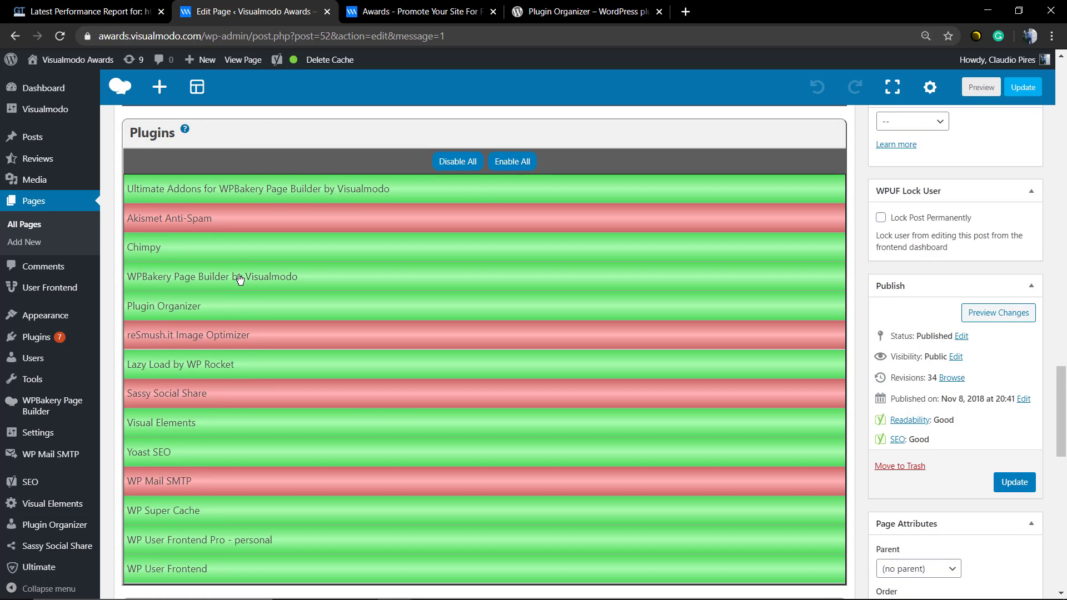
{"action": "scroll", "coordinate": [240, 279], "scroll_direction": "up", "scroll_amount": 2}
{"action": "scroll", "coordinate": [245, 304], "scroll_direction": "down", "scroll_amount": 7}
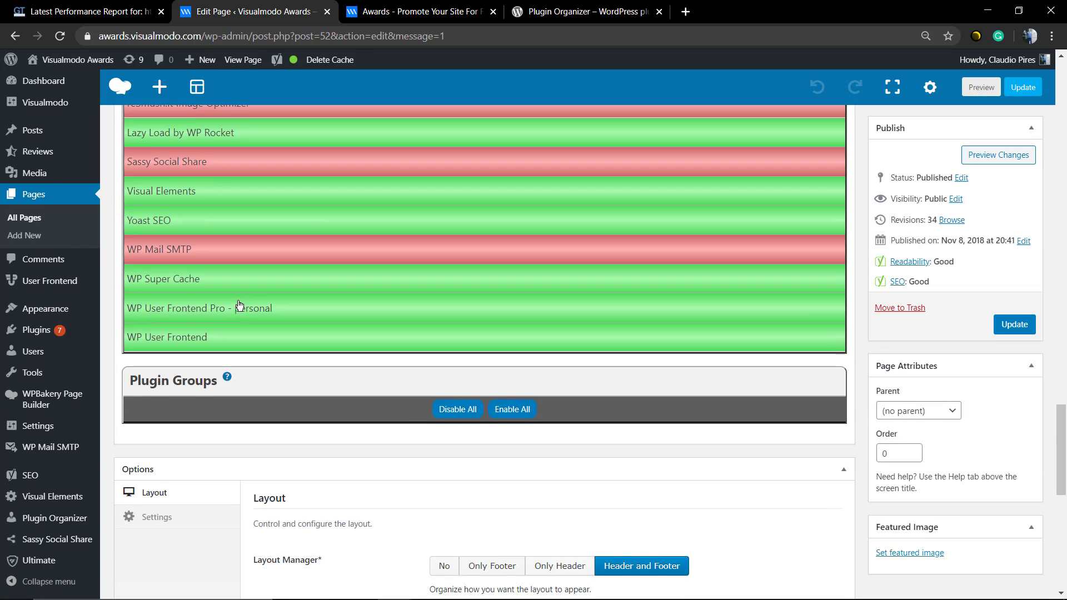
{"action": "scroll", "coordinate": [234, 327], "scroll_direction": "up", "scroll_amount": 10}
{"action": "scroll", "coordinate": [231, 337], "scroll_direction": "down", "scroll_amount": 3}
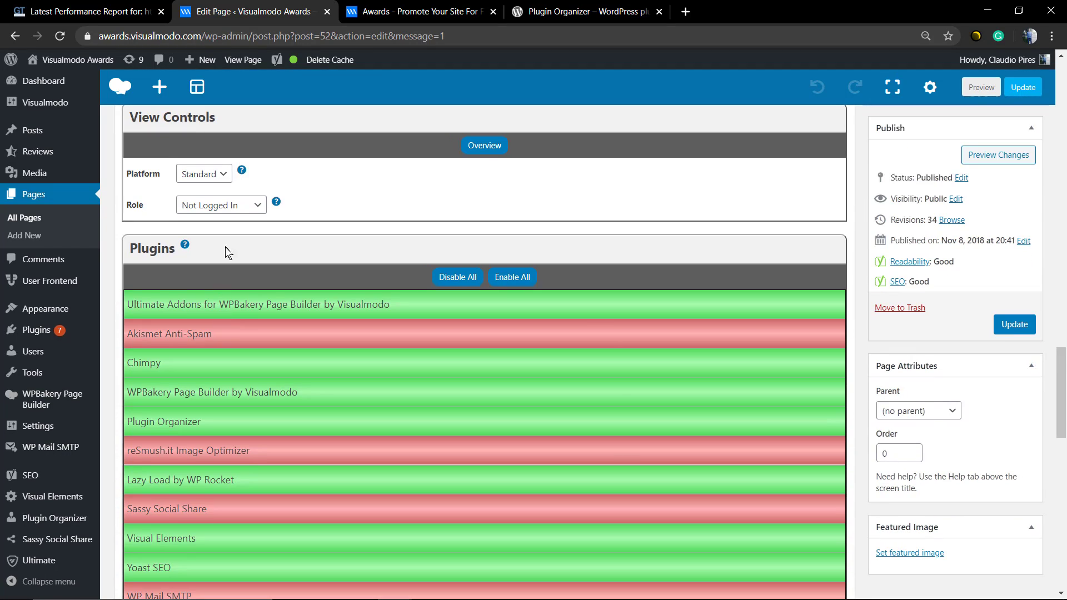
Set the platform to Mobile and disable Chimpy, Akismet Anti-Spam, reSmush.it Image Optimizer and Sassy Social Share for Not Logged In visitors.
{"action": "left_click", "coordinate": [202, 176]}
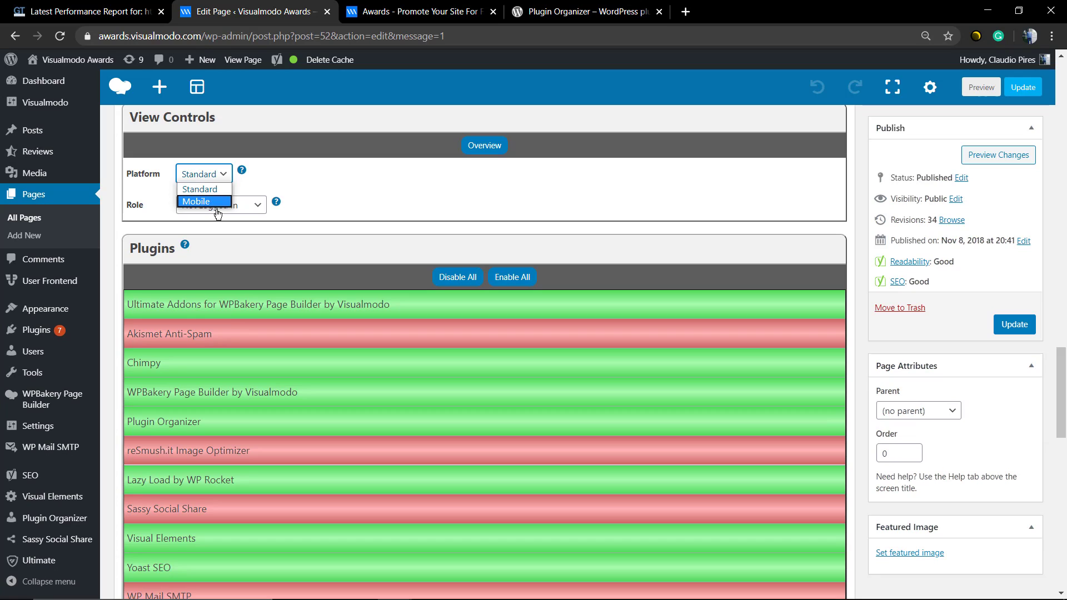
{"action": "left_click", "coordinate": [211, 203]}
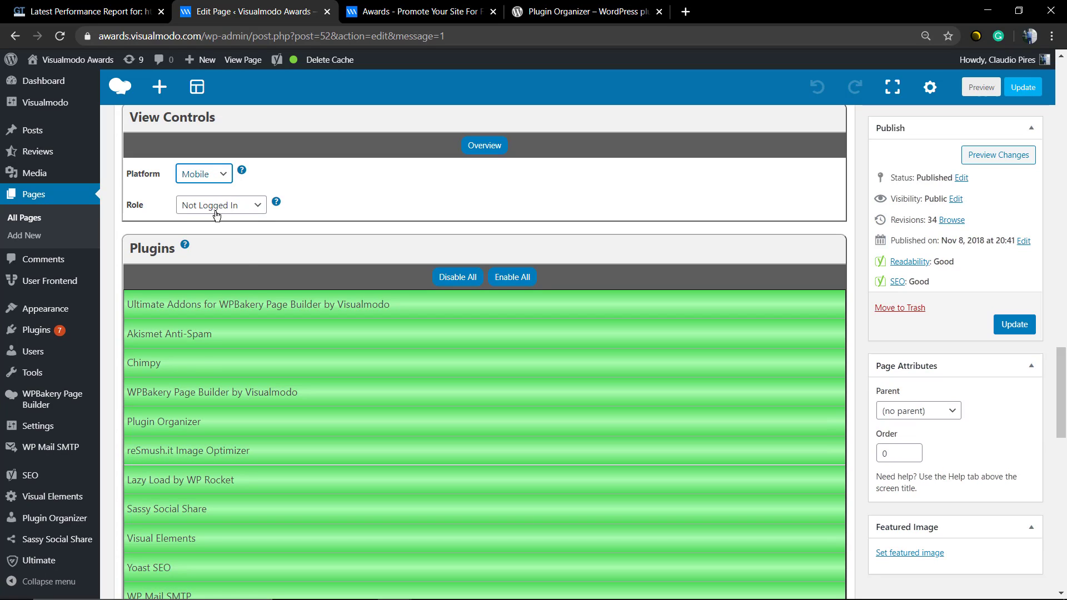
{"action": "left_click", "coordinate": [202, 364]}
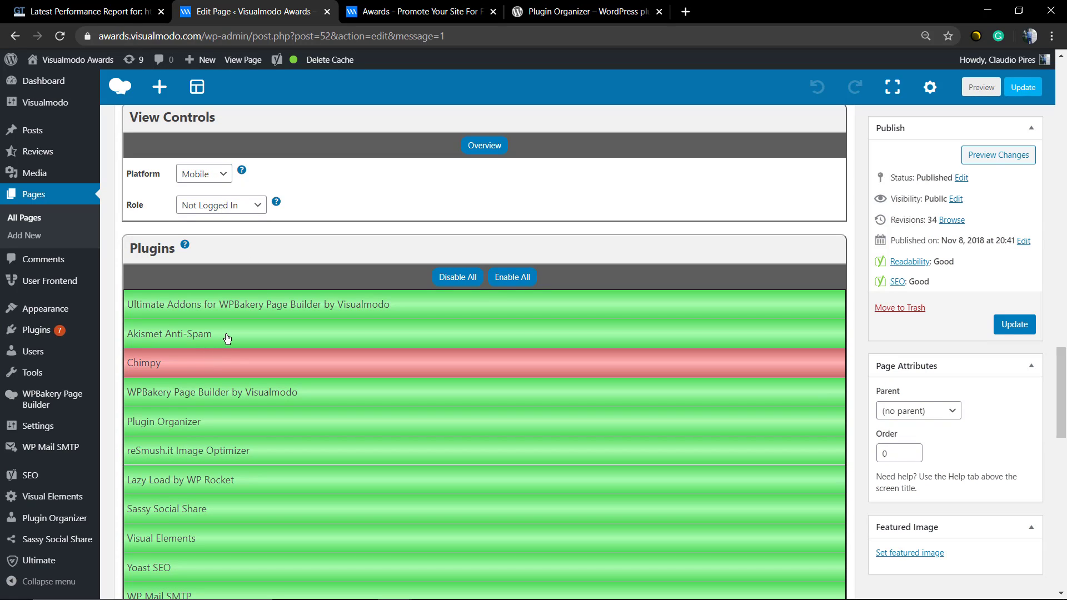
{"action": "left_click", "coordinate": [227, 337]}
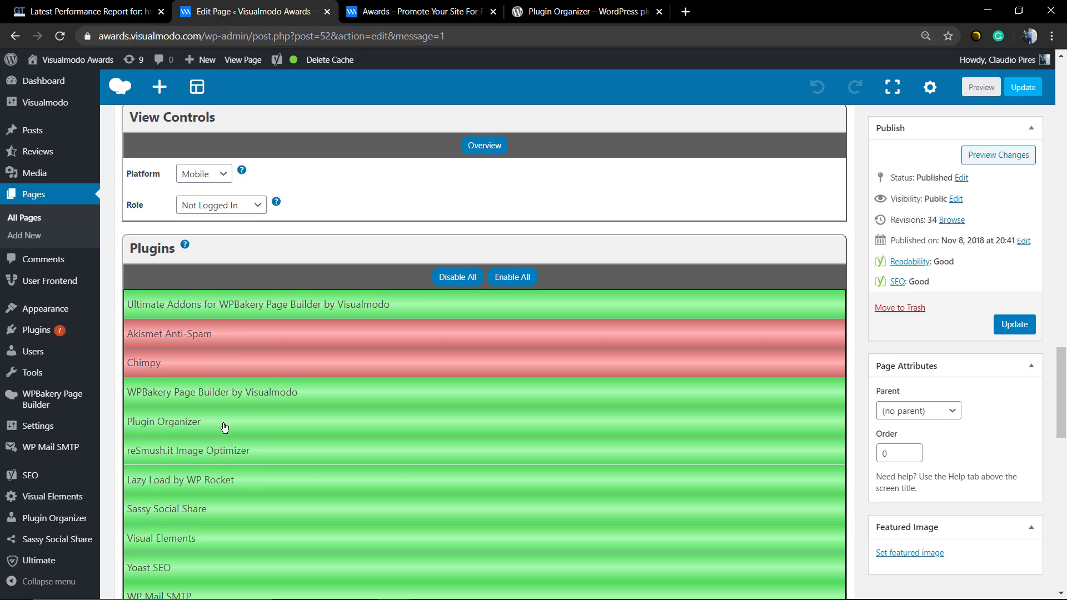
{"action": "left_click", "coordinate": [228, 454]}
{"action": "left_click", "coordinate": [231, 508]}
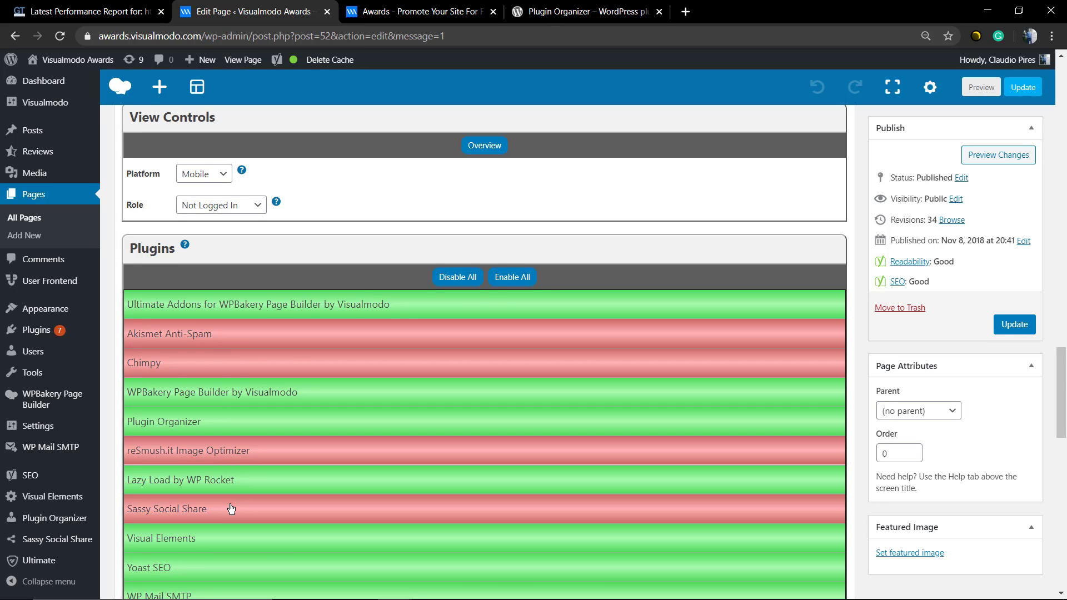
Disable WP Mail SMTP and WP User Frontend Pro - personal for the Mobile platform, and update the Home page.
{"action": "scroll", "coordinate": [228, 489], "scroll_direction": "down", "scroll_amount": 2}
{"action": "left_click", "coordinate": [219, 487]}
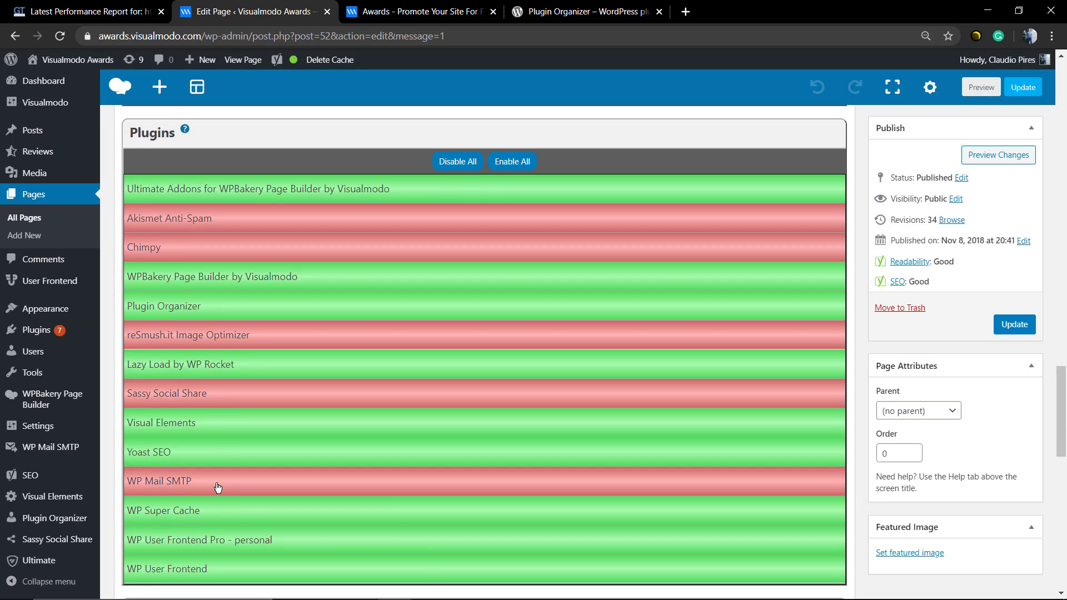
{"action": "left_click", "coordinate": [255, 545]}
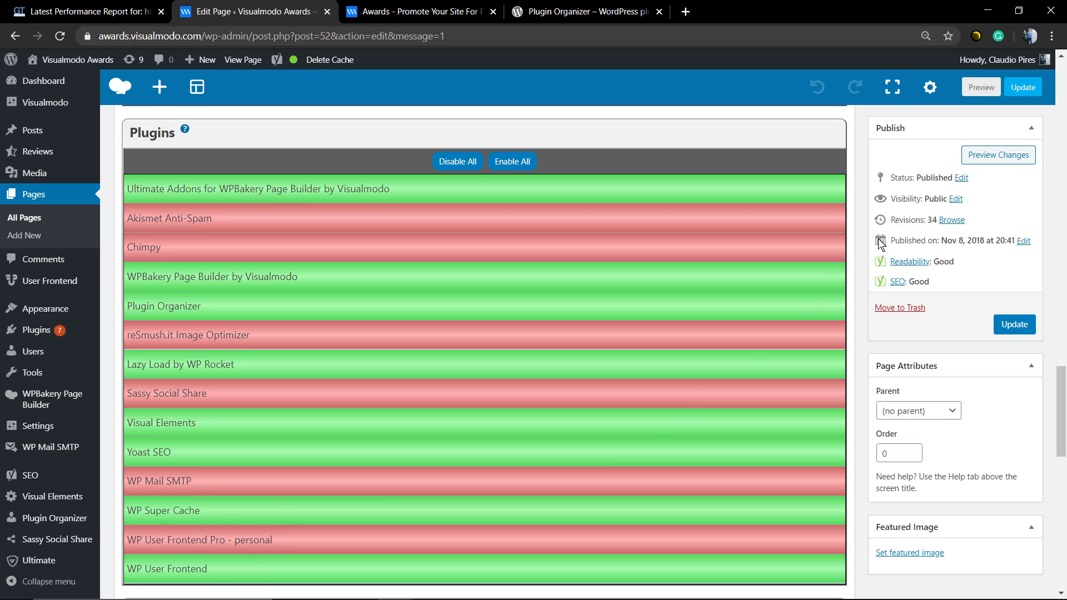
{"action": "left_click", "coordinate": [1012, 327]}
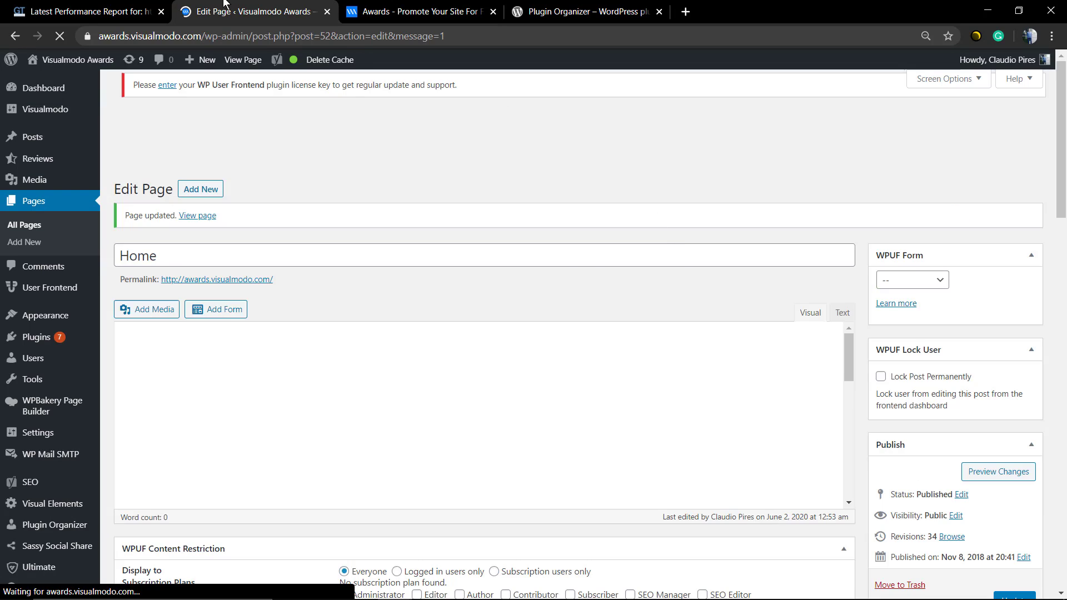
Re-test awards.visualmodo.com in GTmetrix and check the fully loaded time in the new report.
{"action": "left_click", "coordinate": [89, 11]}
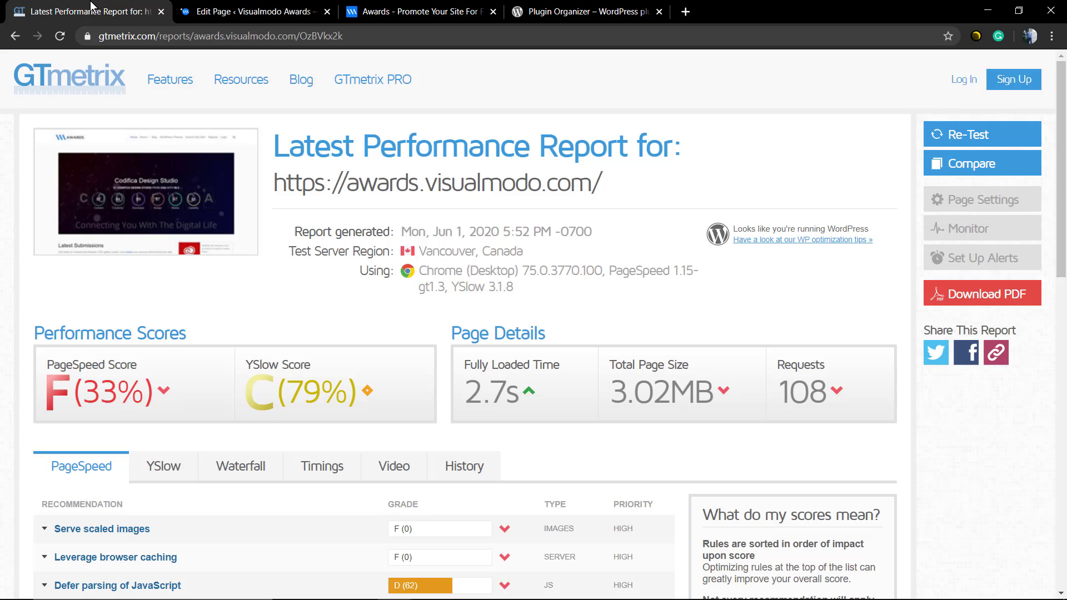
{"action": "left_click", "coordinate": [967, 136]}
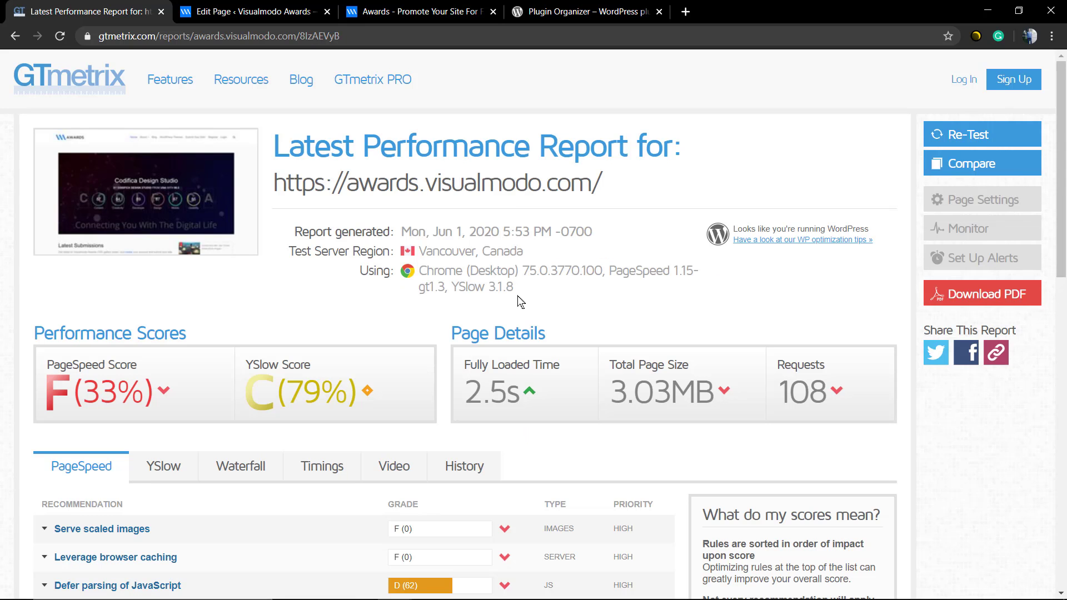
{"action": "left_click_drag", "start_coordinate": [562, 396], "coordinate": [465, 397]}
{"action": "left_click", "coordinate": [464, 398]}
Return to the Home page editor and disable Chimpy for Not Logged In visitors on the Standard platform.
{"action": "left_click", "coordinate": [261, 11]}
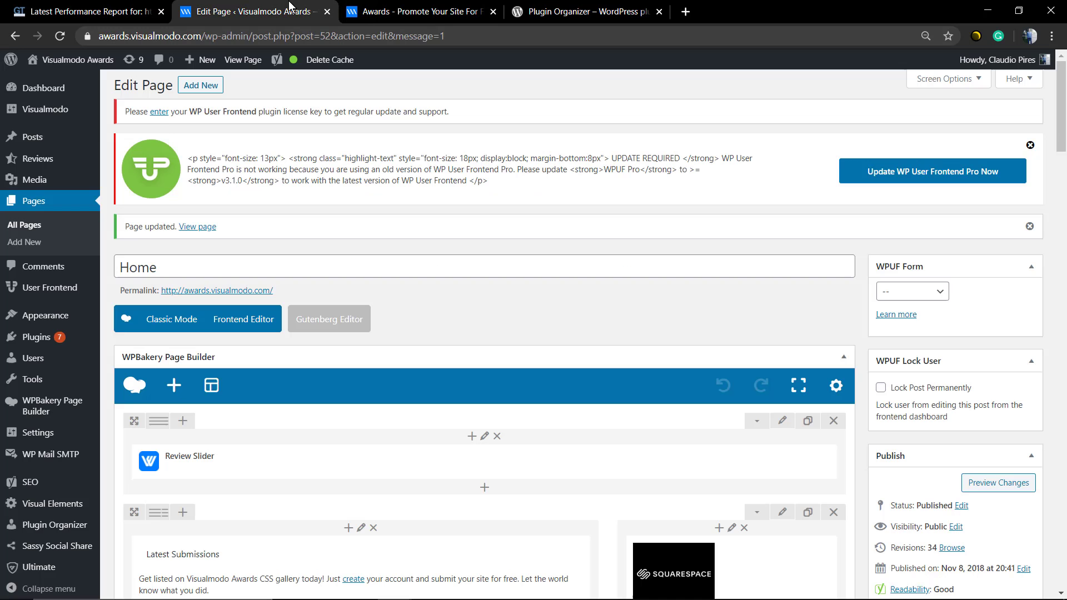
{"action": "scroll", "coordinate": [299, 253], "scroll_direction": "down", "scroll_amount": 10}
{"action": "scroll", "coordinate": [298, 253], "scroll_direction": "down", "scroll_amount": 13}
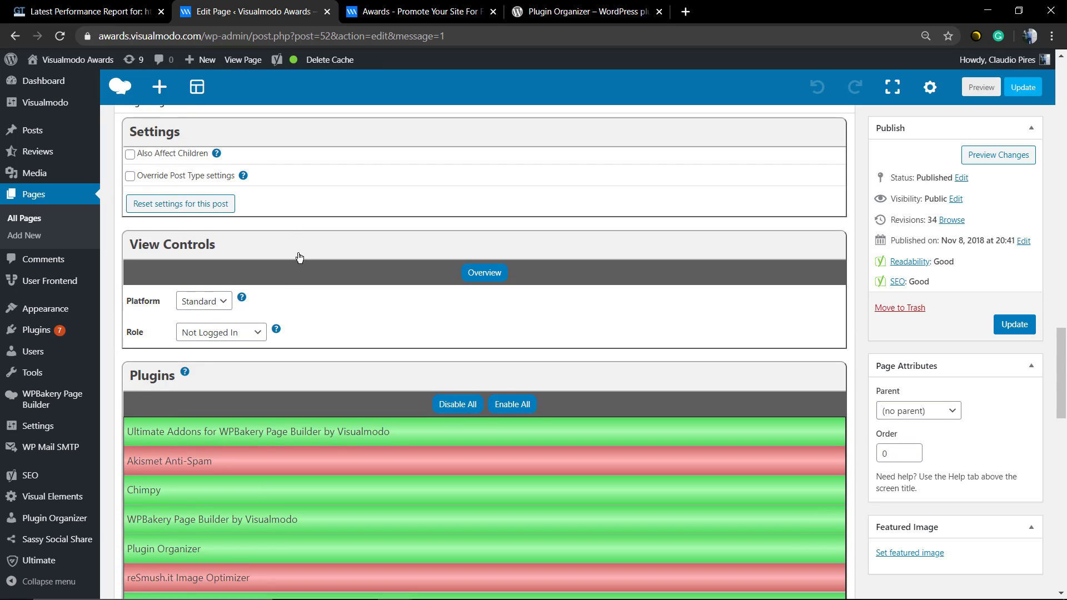
{"action": "scroll", "coordinate": [298, 257], "scroll_direction": "down", "scroll_amount": 4}
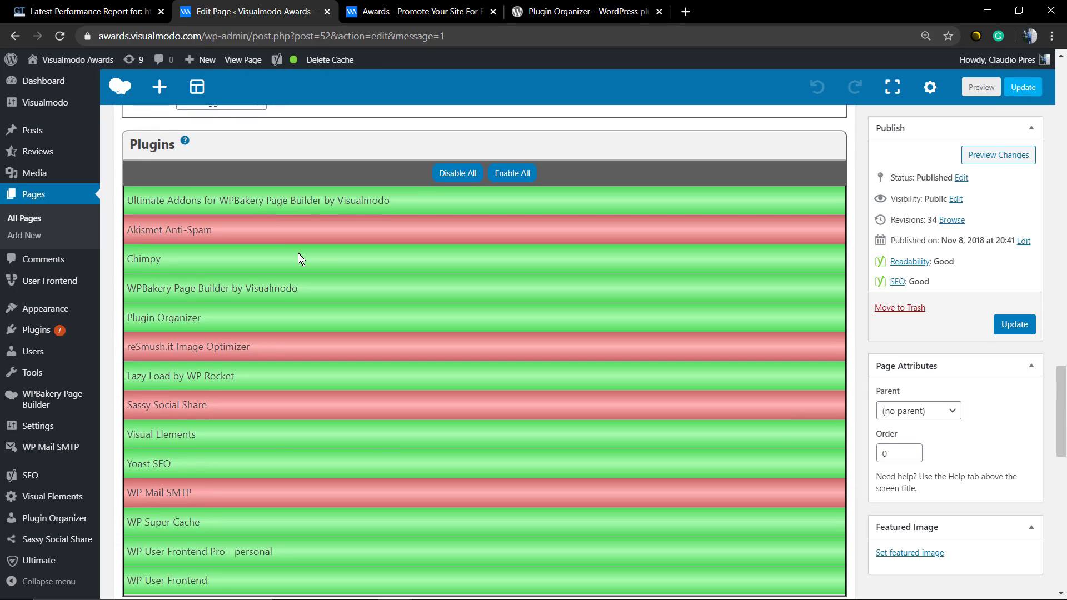
{"action": "left_click", "coordinate": [249, 265]}
{"action": "scroll", "coordinate": [249, 265], "scroll_direction": "up", "scroll_amount": 5}
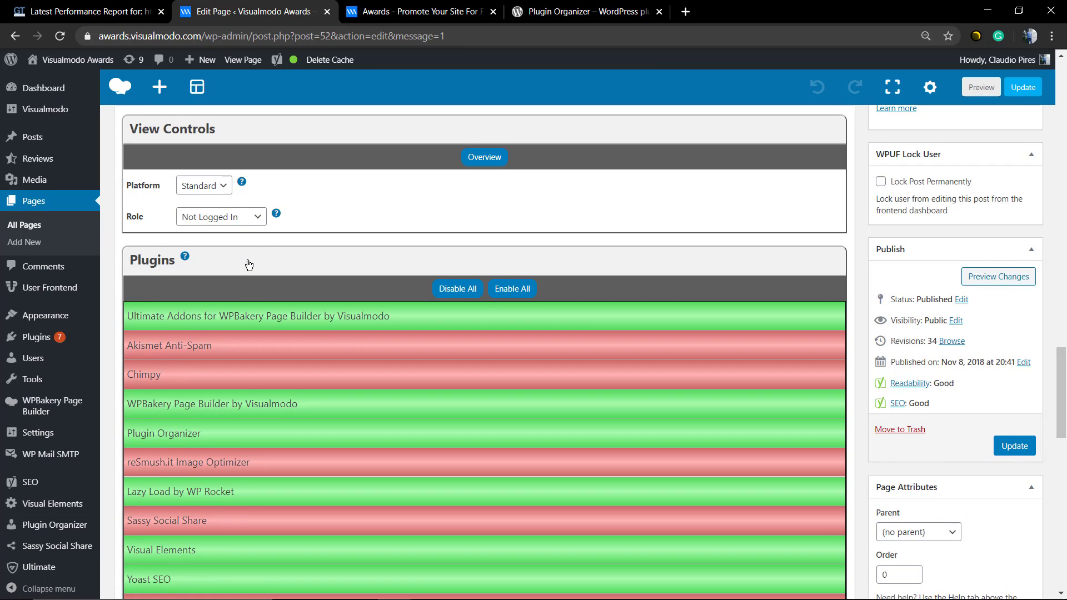
Disable WP User Frontend Pro - personal in the Standard platform's Not Logged In plugin list.
{"action": "scroll", "coordinate": [249, 265], "scroll_direction": "down", "scroll_amount": 8}
{"action": "scroll", "coordinate": [249, 265], "scroll_direction": "down", "scroll_amount": 1}
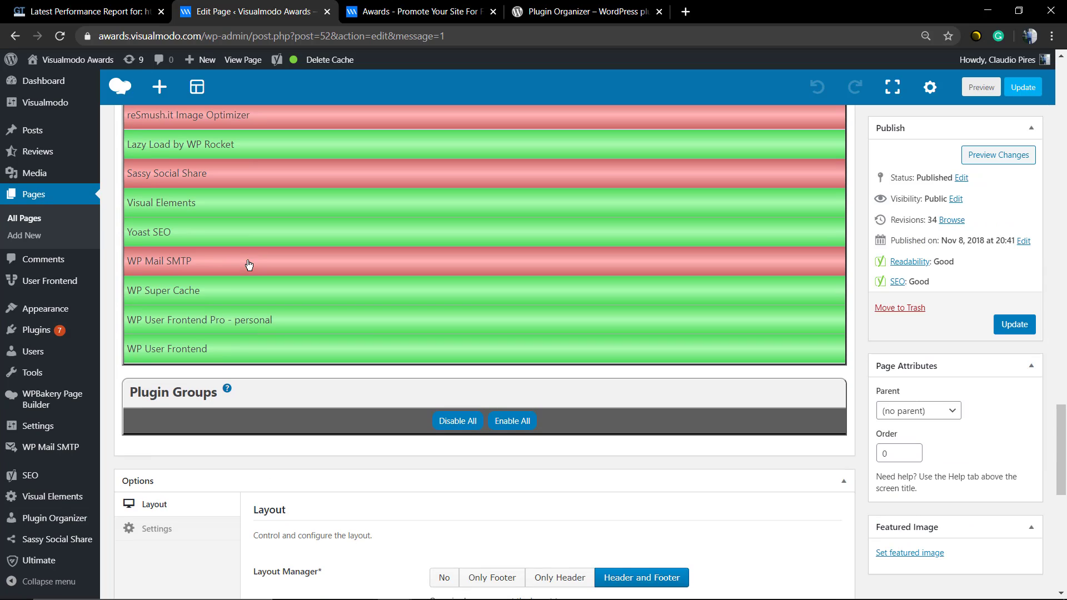
{"action": "scroll", "coordinate": [249, 265], "scroll_direction": "up", "scroll_amount": 2}
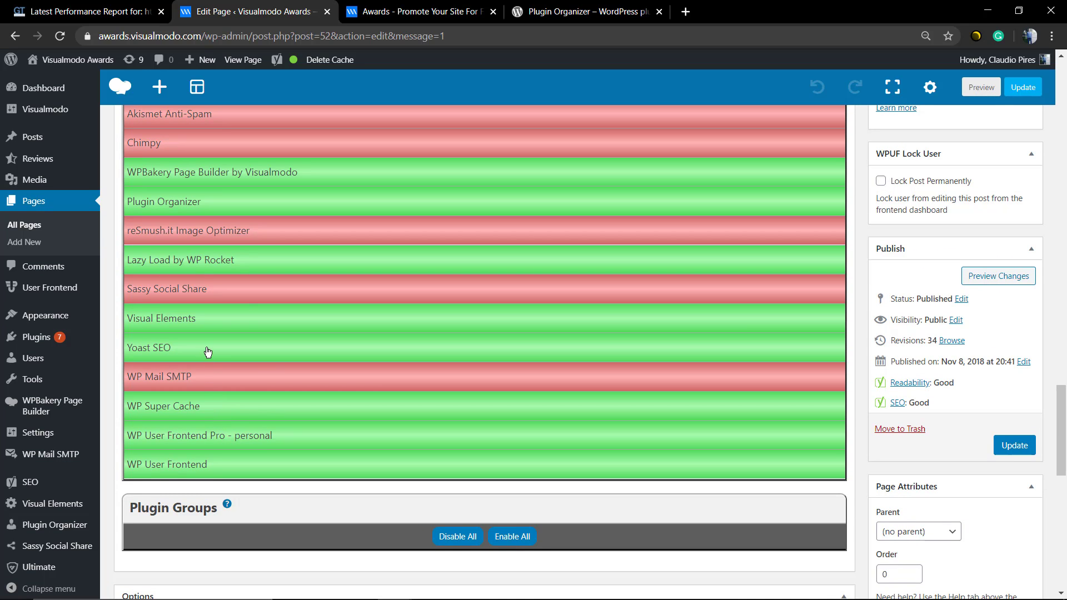
{"action": "left_click", "coordinate": [225, 434]}
{"action": "scroll", "coordinate": [225, 434], "scroll_direction": "down", "scroll_amount": 8}
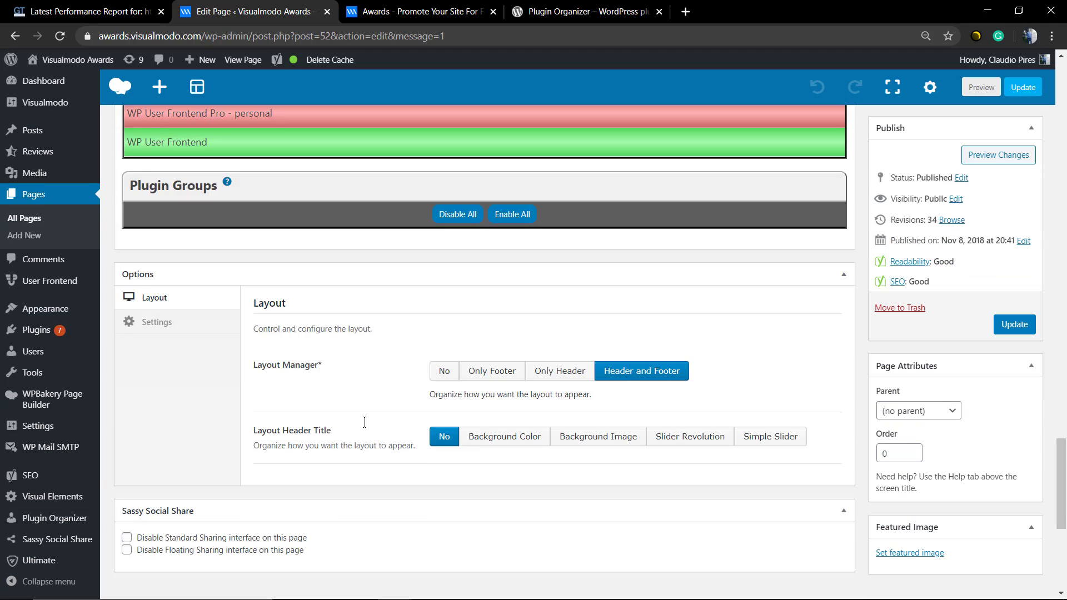
Update the Home page to save the changed plugin list for Not Logged In visitors on the Standard platform.
{"action": "scroll", "coordinate": [373, 424], "scroll_direction": "up", "scroll_amount": 15}
{"action": "scroll", "coordinate": [389, 419], "scroll_direction": "down", "scroll_amount": 10}
{"action": "scroll", "coordinate": [675, 361], "scroll_direction": "up", "scroll_amount": 10}
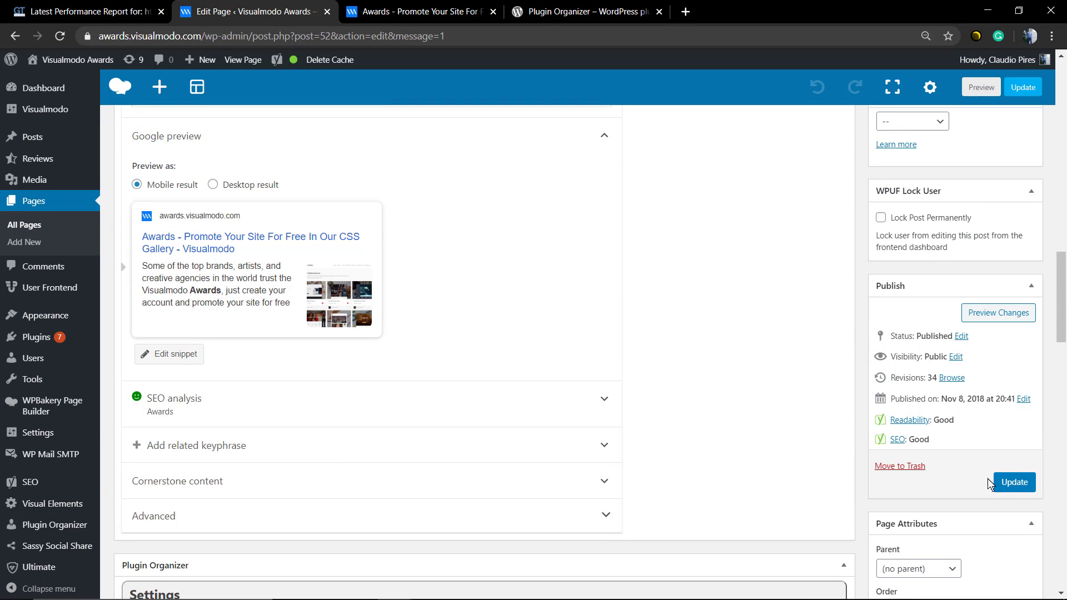
{"action": "left_click", "coordinate": [1017, 482]}
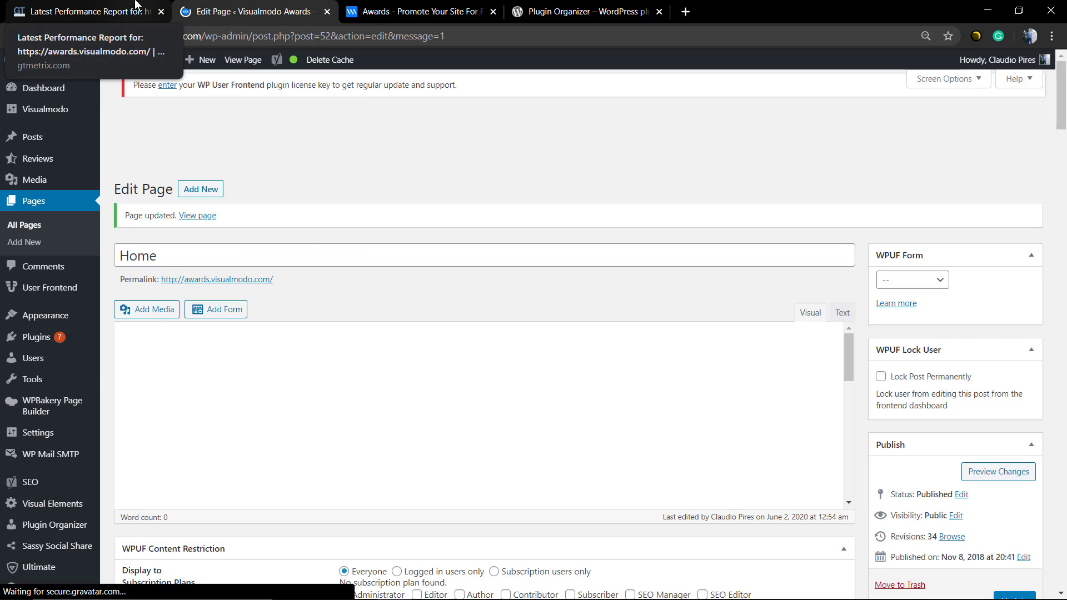
{"action": "left_click", "coordinate": [135, 7]}
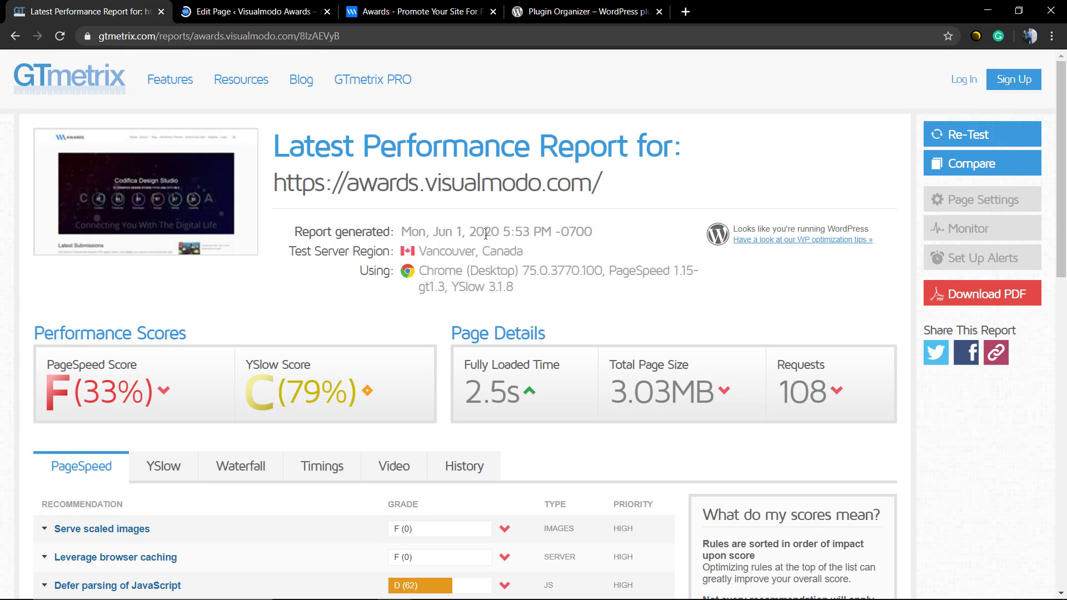
{"action": "left_click", "coordinate": [257, 11]}
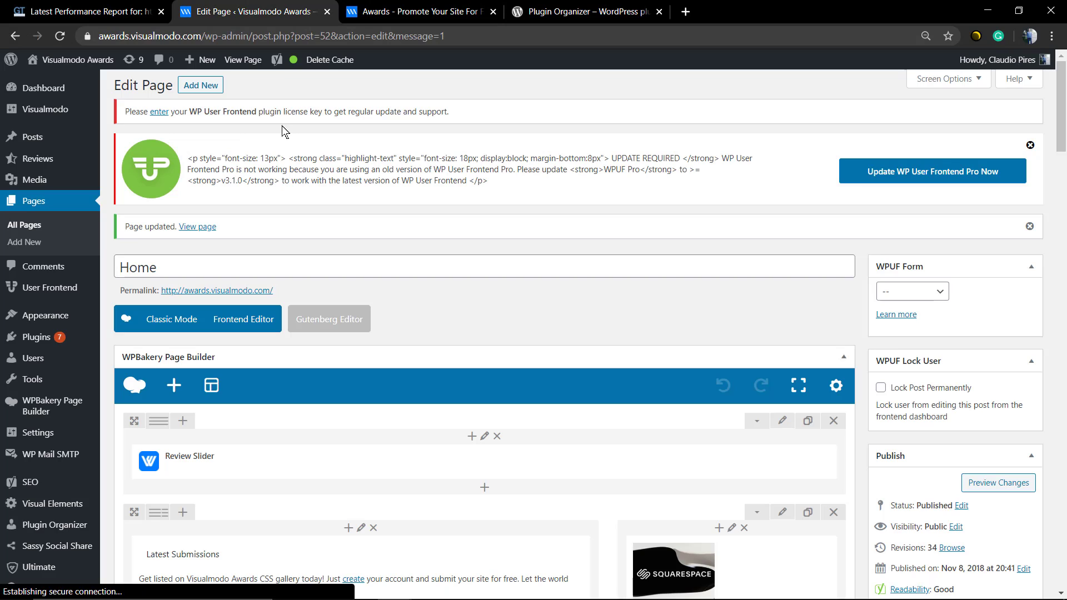
Delete all cached pages in the WP Super Cache settings, and clear the expired cache files from its contents.
{"action": "scroll", "coordinate": [61, 444], "scroll_direction": "down", "scroll_amount": 2}
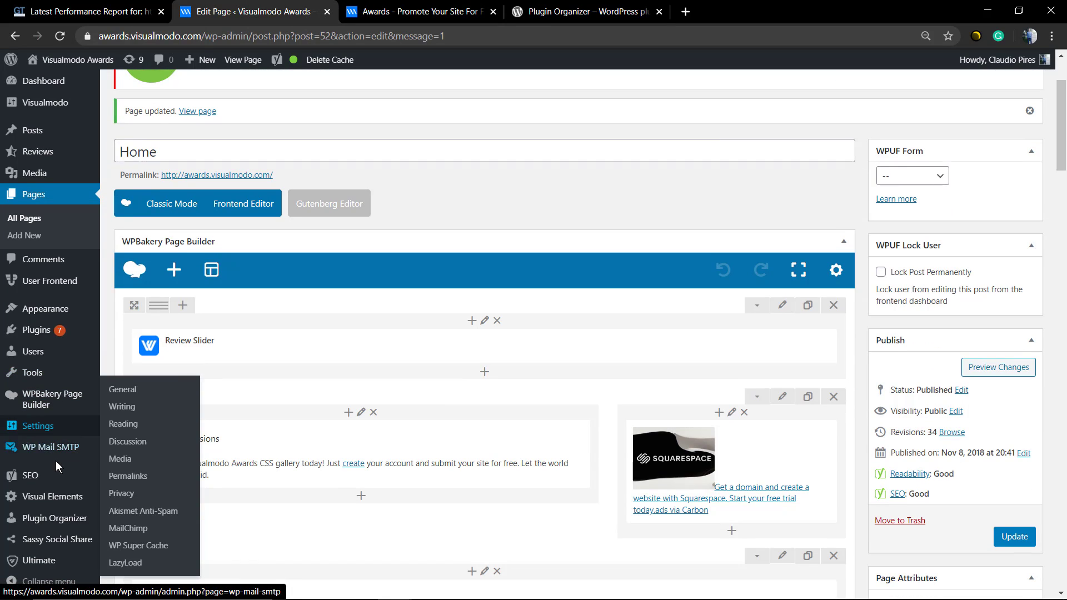
{"action": "mouse_move", "coordinate": [50, 440]}
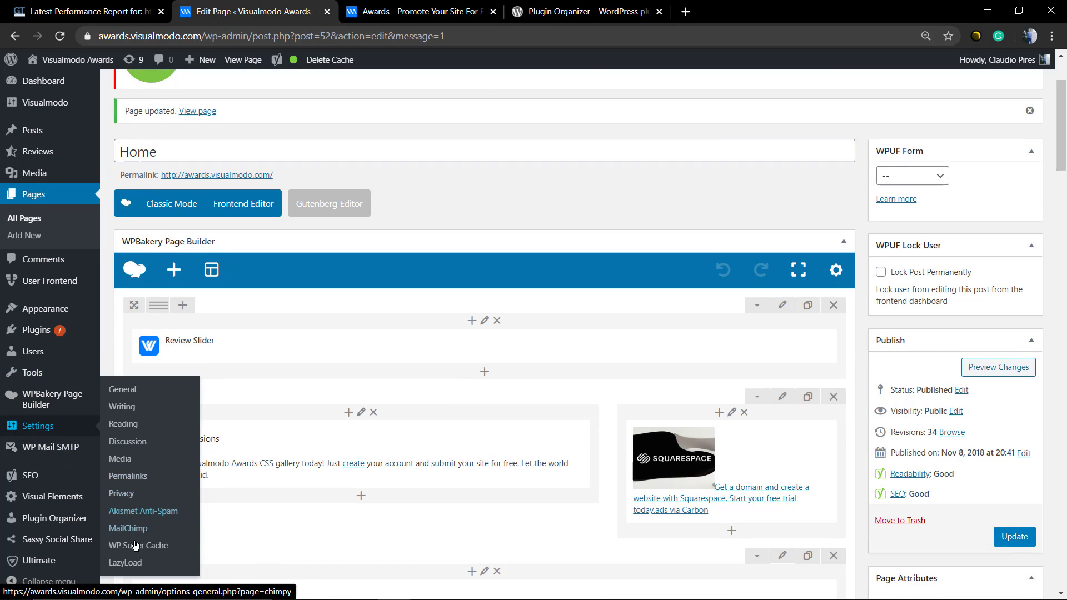
{"action": "left_click", "coordinate": [175, 525]}
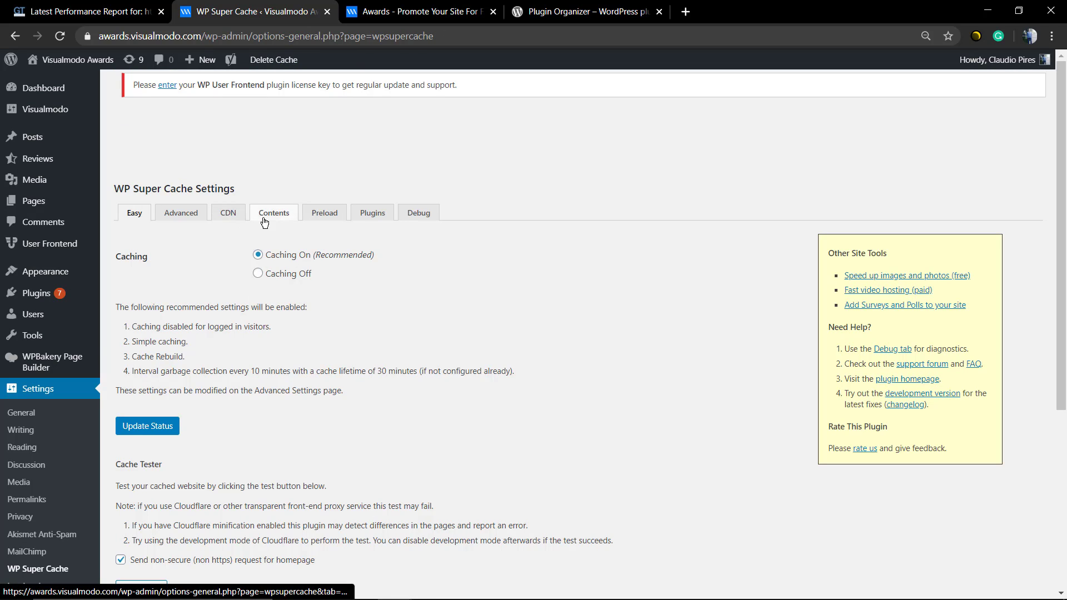
{"action": "scroll", "coordinate": [250, 295], "scroll_direction": "down", "scroll_amount": 5}
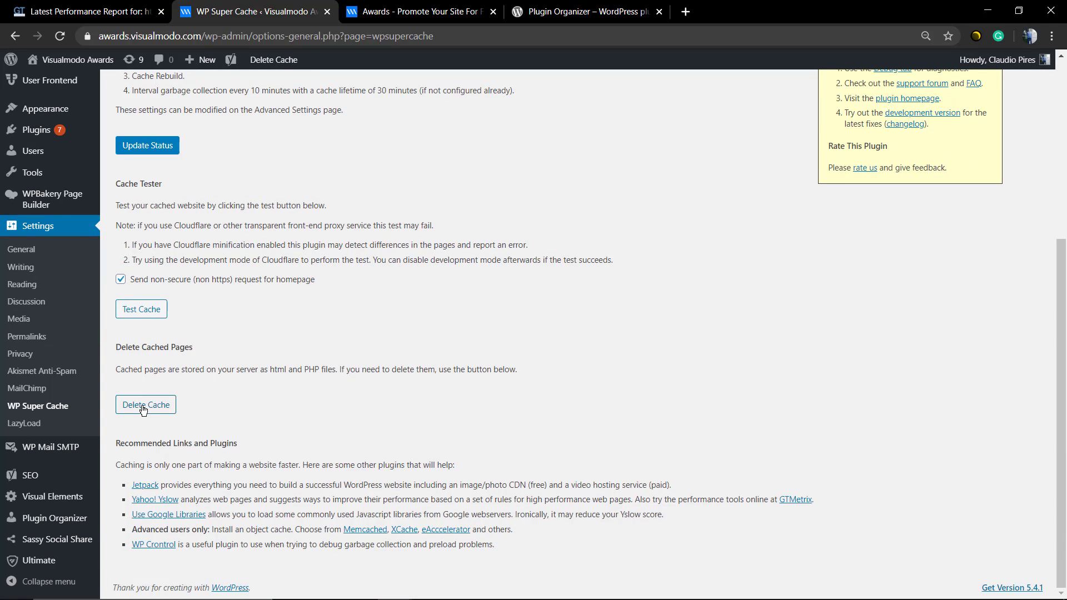
{"action": "left_click", "coordinate": [143, 406]}
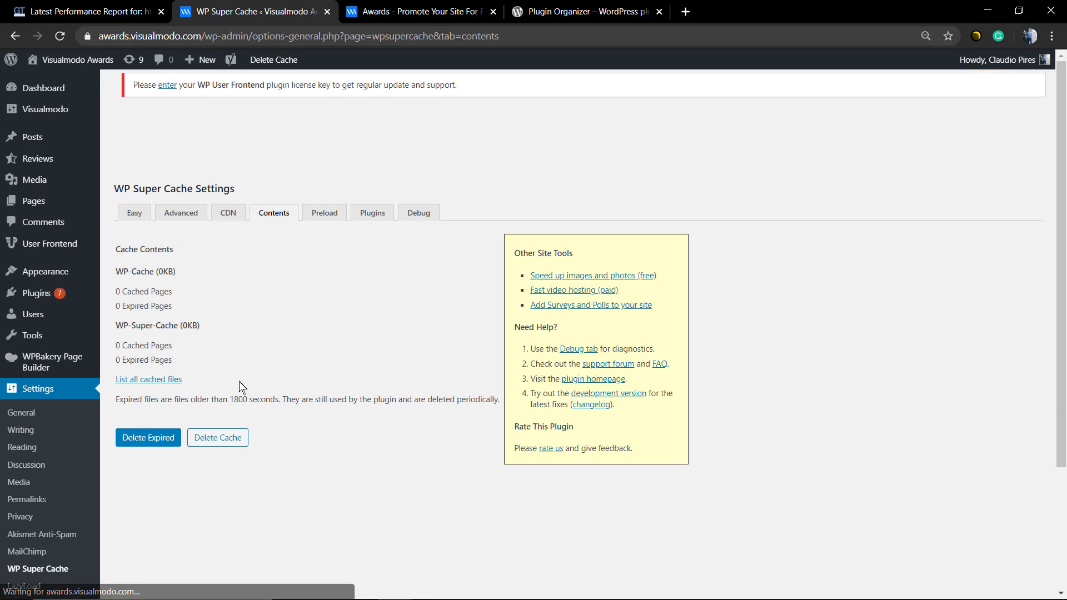
{"action": "left_click", "coordinate": [155, 435]}
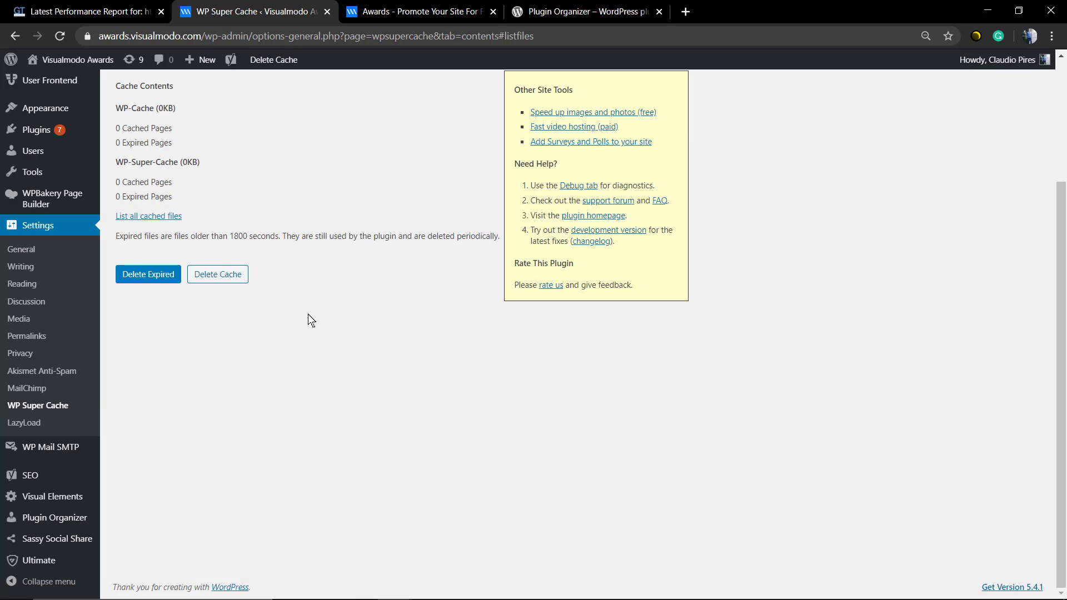
Run the GTmetrix test for awards.visualmodo.com again with the cache cleared and examine the page details in the new report.
{"action": "key", "text": "ctrl+shift+Tab"}
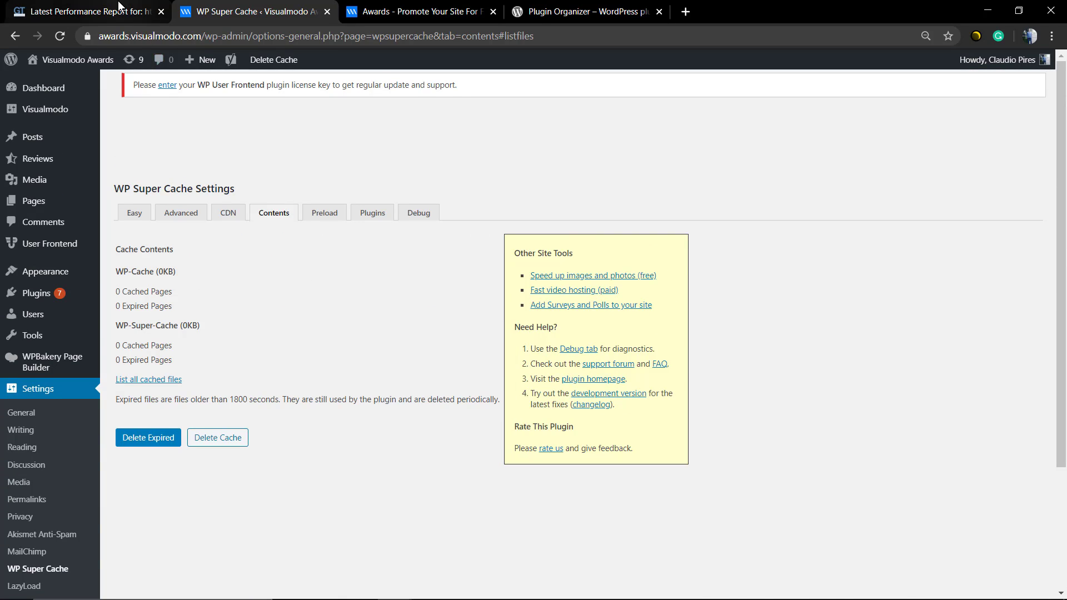
{"action": "left_click", "coordinate": [944, 134]}
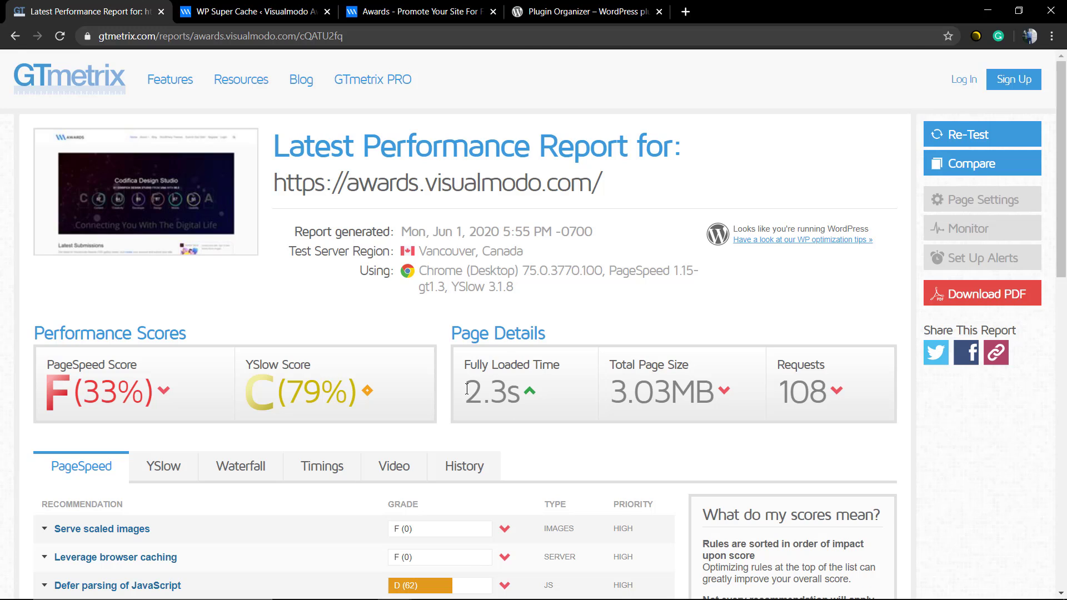
{"action": "scroll", "coordinate": [478, 388], "scroll_direction": "down", "scroll_amount": 2}
{"action": "scroll", "coordinate": [481, 389], "scroll_direction": "up", "scroll_amount": 2}
Save the Plugin Organizer settings with Disable Plugins By Role and Display Debug Messages on, and Administrator as the debugging role.
{"action": "key", "text": "ctrl+Tab"}
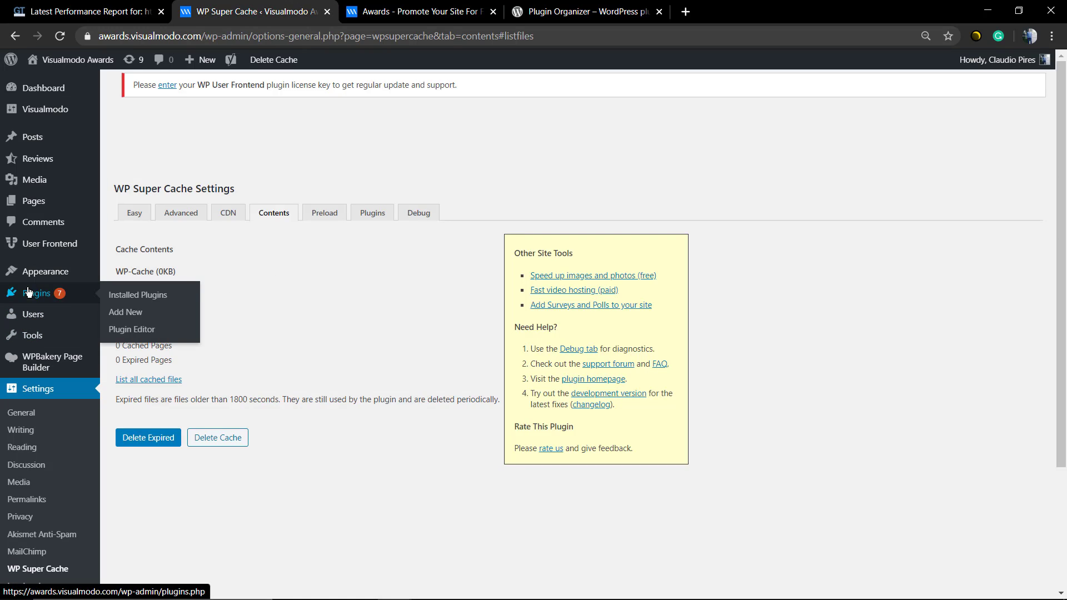
{"action": "mouse_move", "coordinate": [51, 281]}
{"action": "mouse_move", "coordinate": [52, 345]}
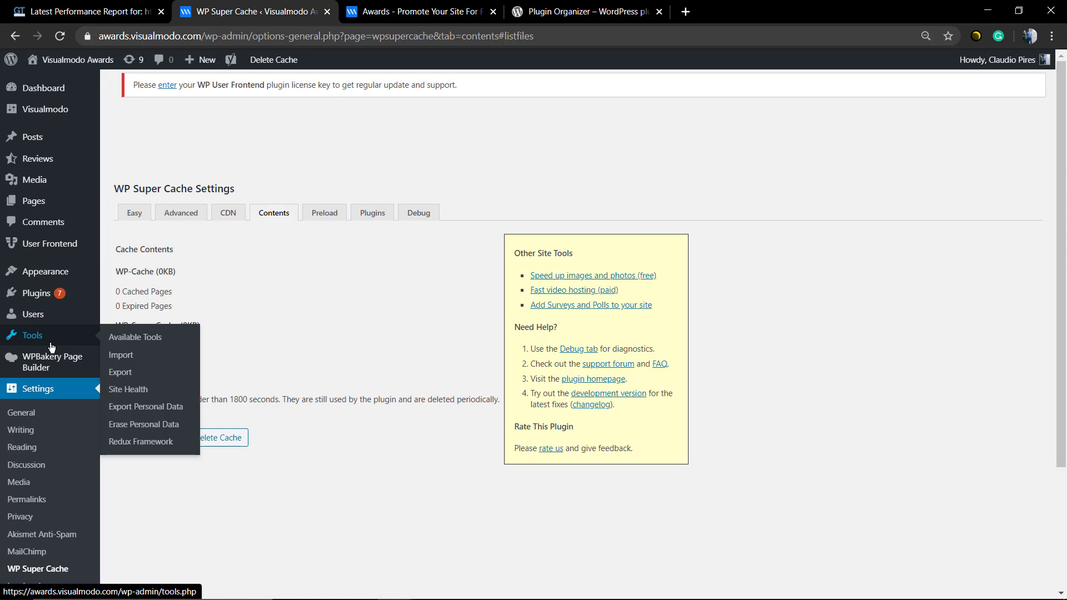
{"action": "left_click", "coordinate": [409, 10]}
{"action": "left_click", "coordinate": [274, 35]}
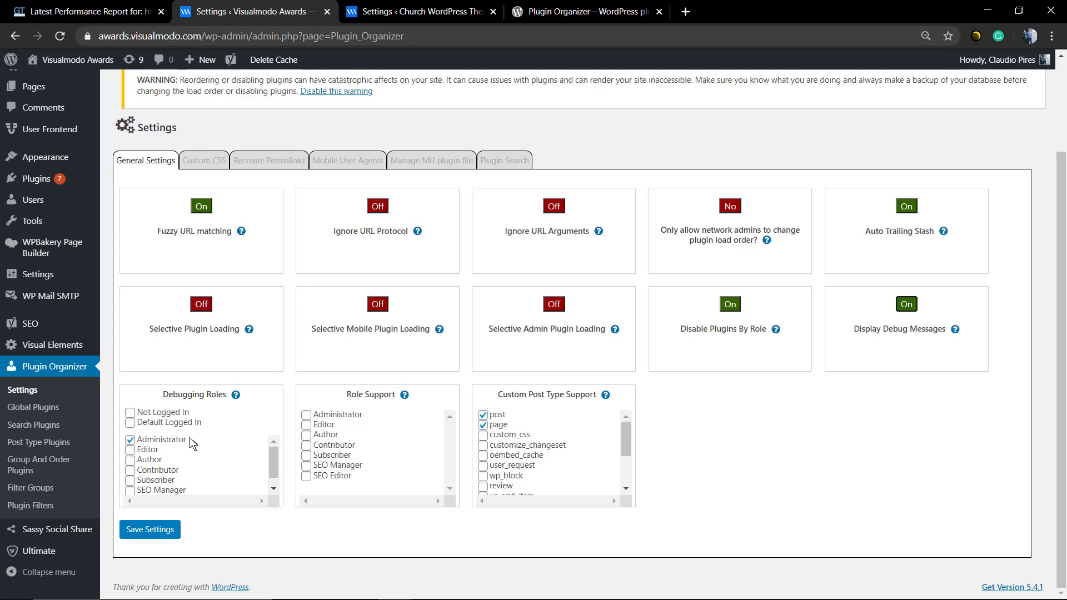
{"action": "left_click", "coordinate": [148, 530]}
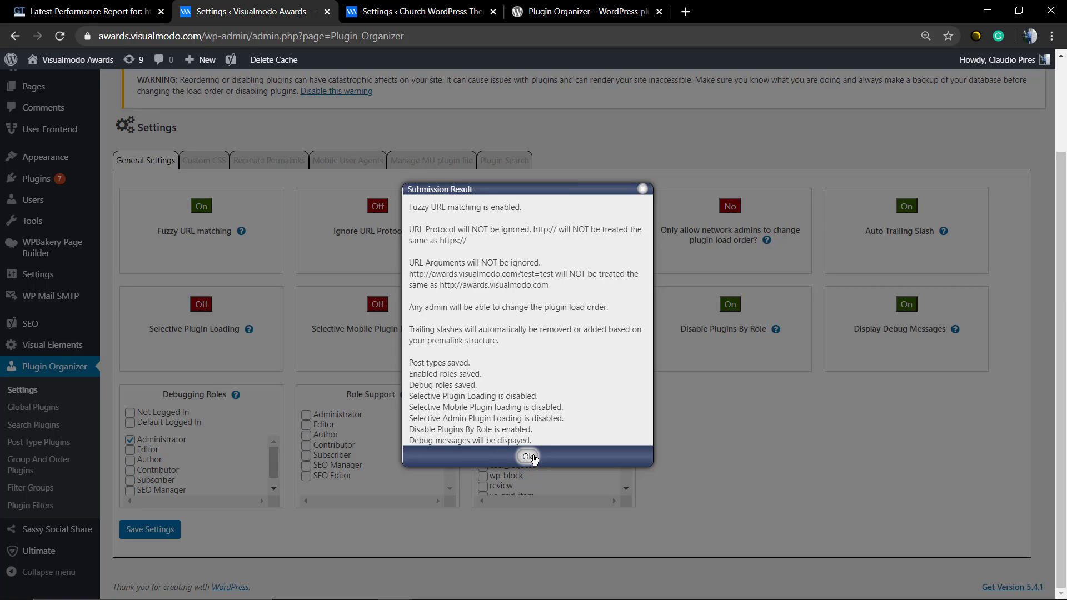
{"action": "left_click", "coordinate": [529, 457]}
{"action": "scroll", "coordinate": [356, 327], "scroll_direction": "up", "scroll_amount": 2}
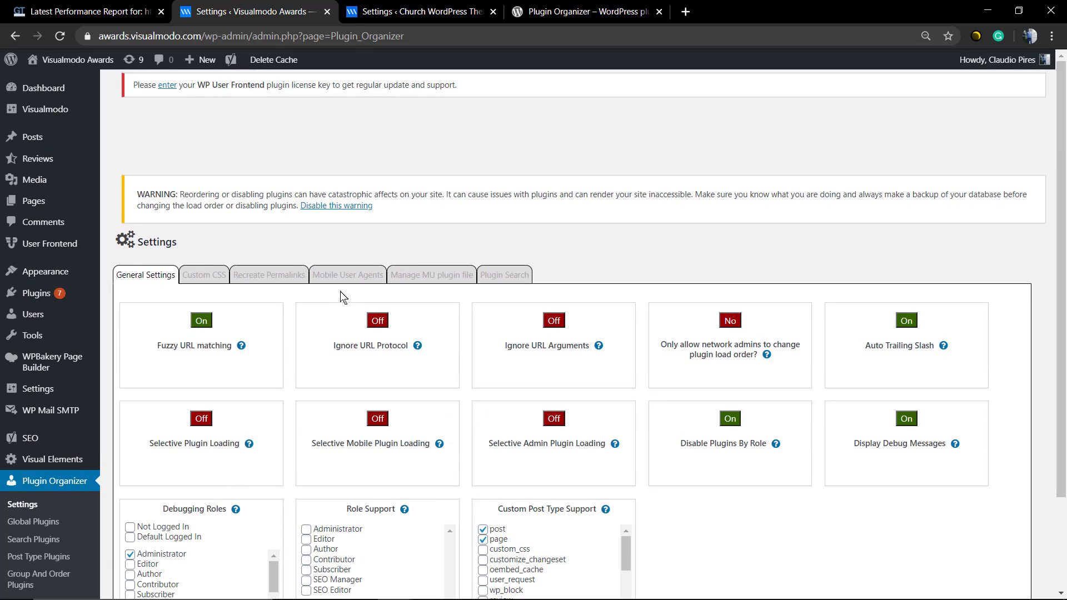
Review the Recreate Permalinks, Plugin Search and Mobile User Agents sections of Plugin Organizer's settings on the Church WordPress Theme site.
{"action": "left_click", "coordinate": [542, 12]}
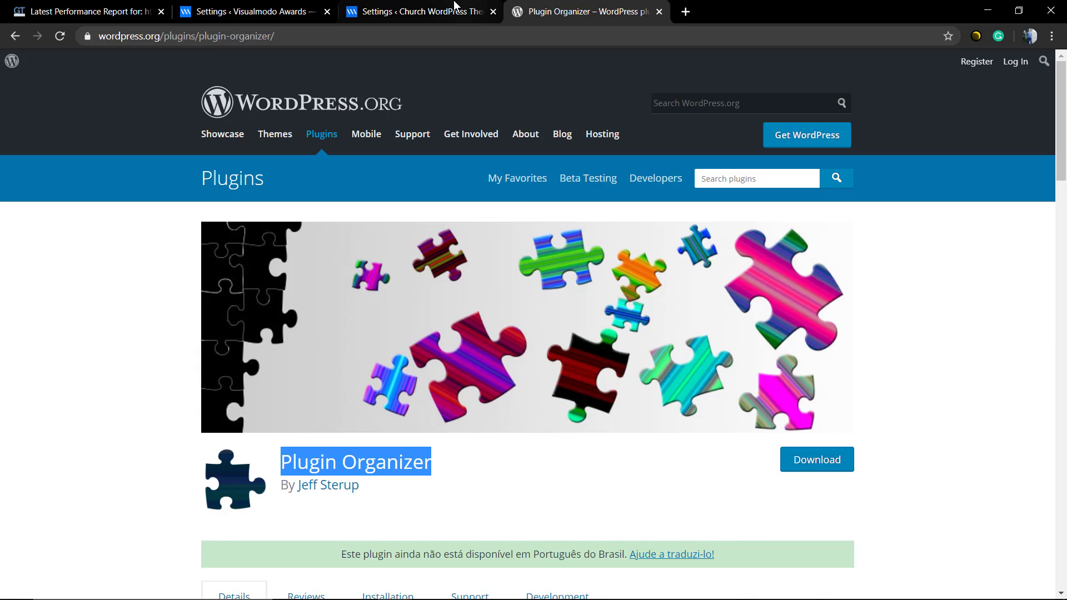
{"action": "left_click", "coordinate": [417, 11]}
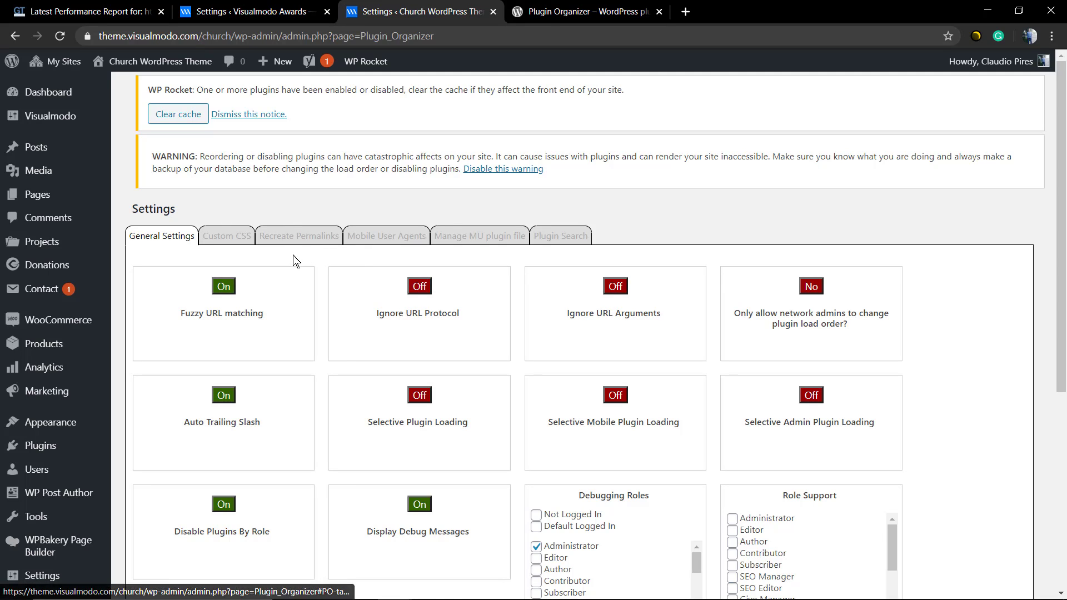
{"action": "left_click", "coordinate": [304, 240]}
{"action": "scroll", "coordinate": [300, 252], "scroll_direction": "down", "scroll_amount": 4}
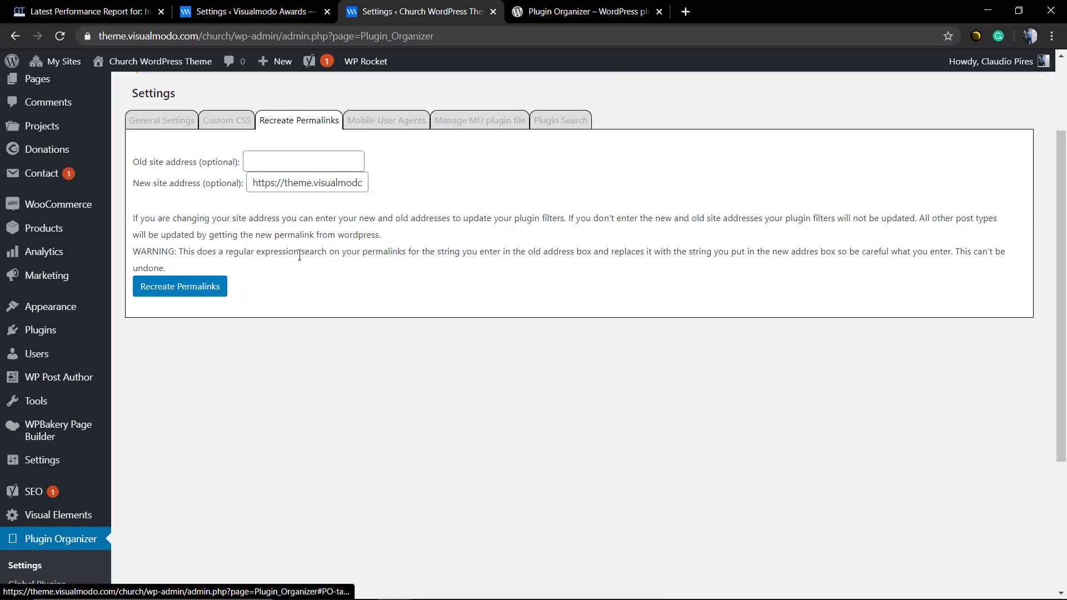
{"action": "scroll", "coordinate": [334, 260], "scroll_direction": "up", "scroll_amount": 4}
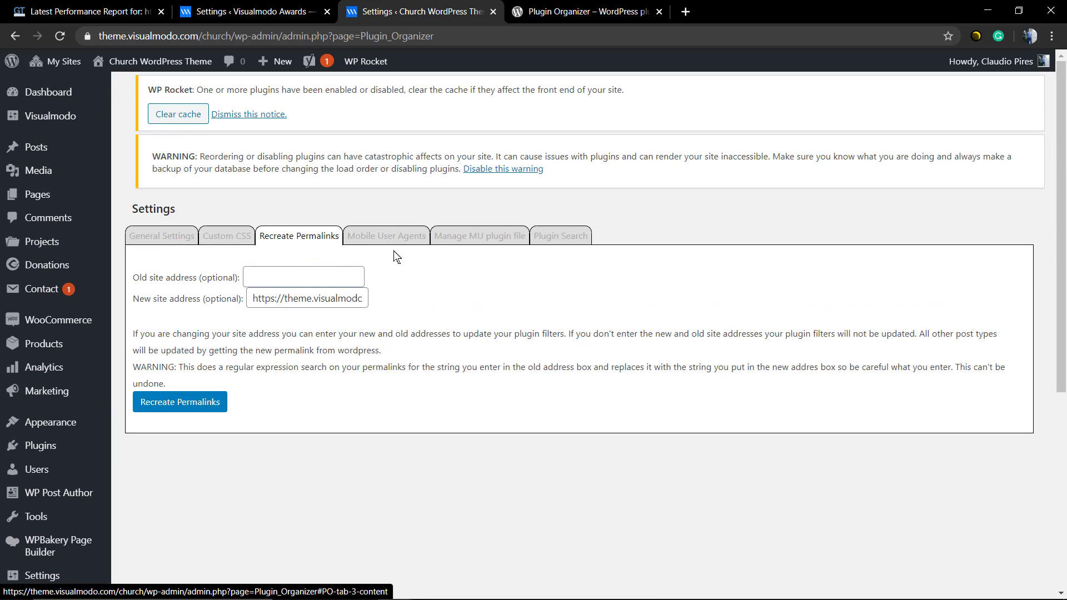
{"action": "left_click", "coordinate": [546, 242]}
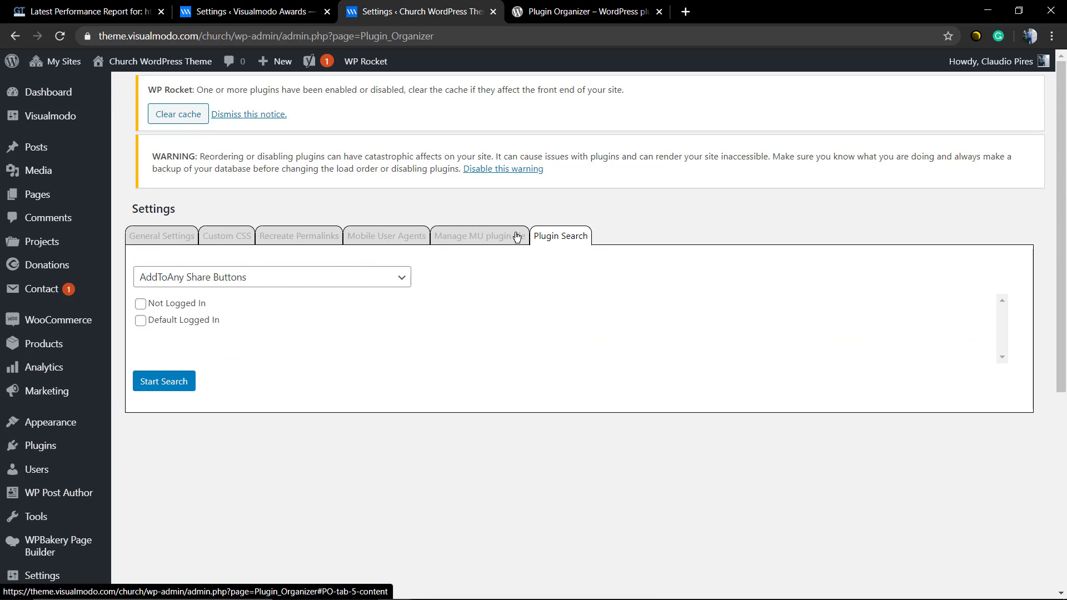
{"action": "left_click", "coordinate": [517, 238]}
{"action": "left_click", "coordinate": [378, 238]}
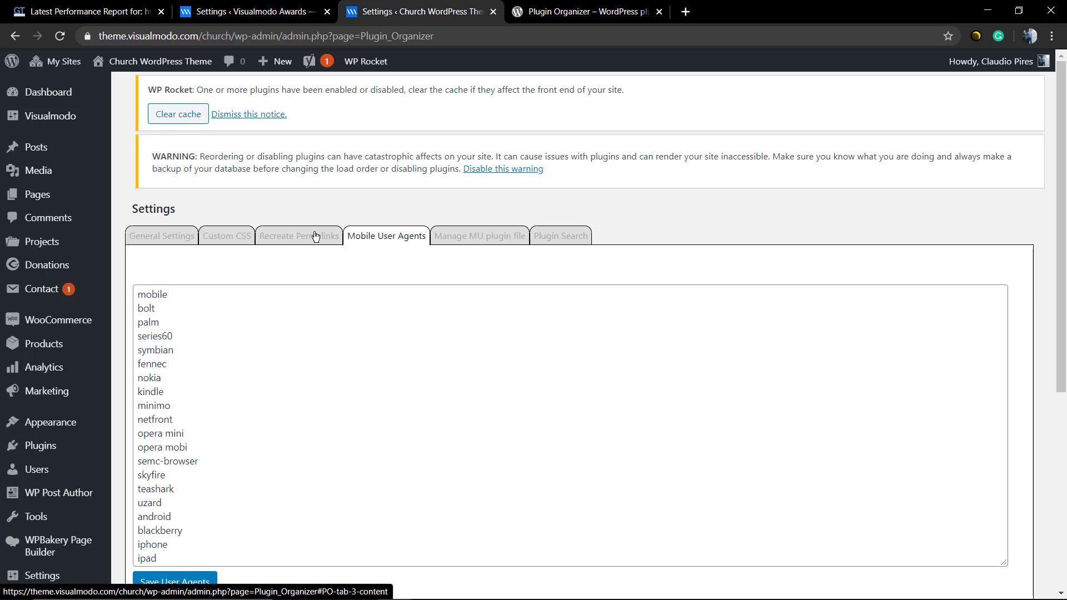
{"action": "left_click", "coordinate": [300, 236]}
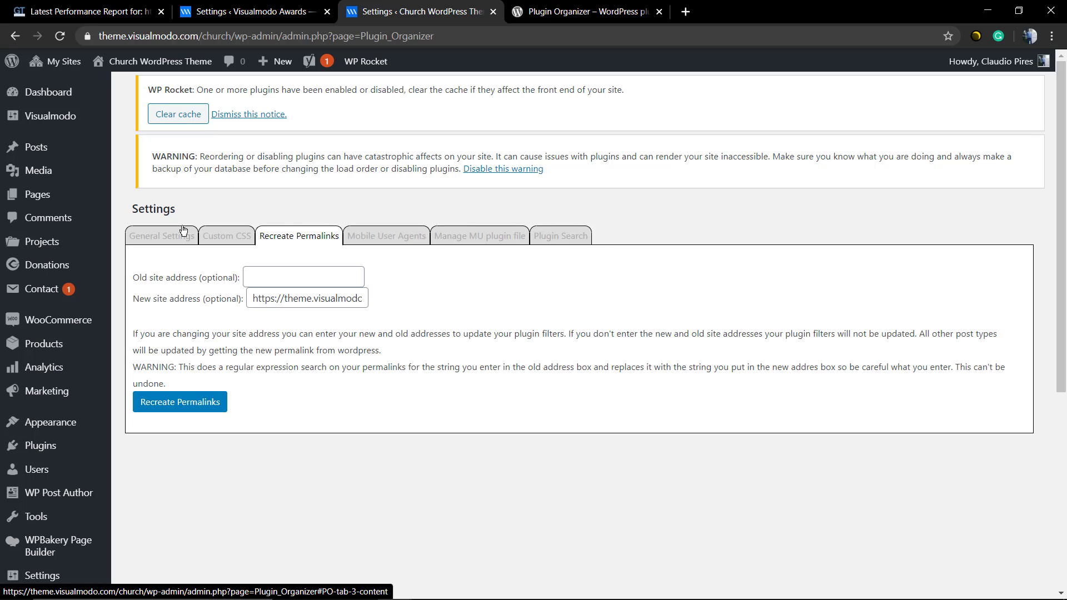
Return to the Visualmodo Awards site and open the Home page from its page list for editing.
{"action": "left_click", "coordinate": [295, 7]}
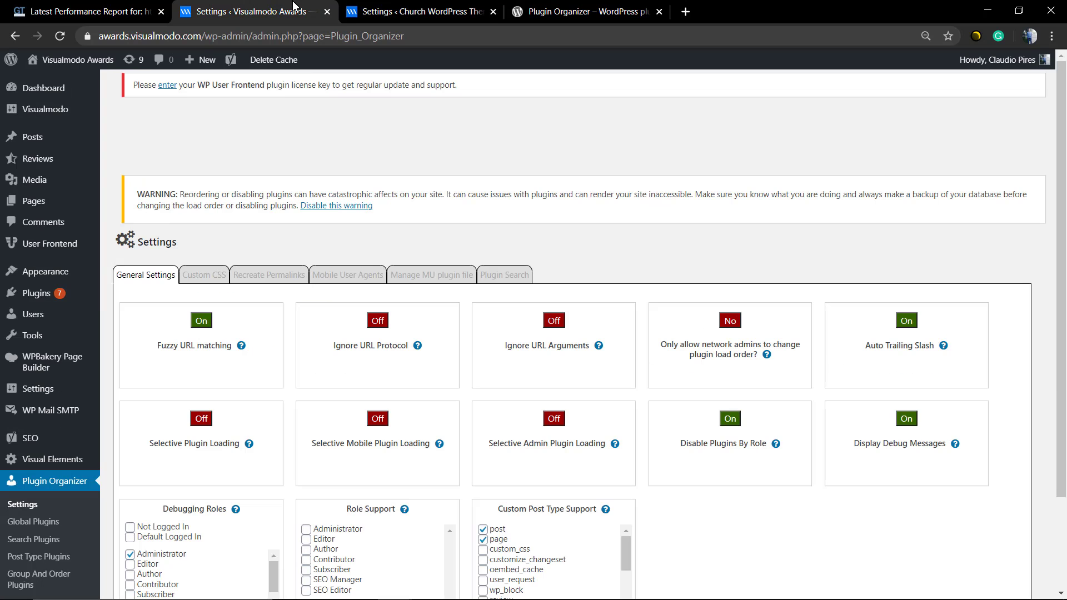
{"action": "left_click", "coordinate": [72, 202]}
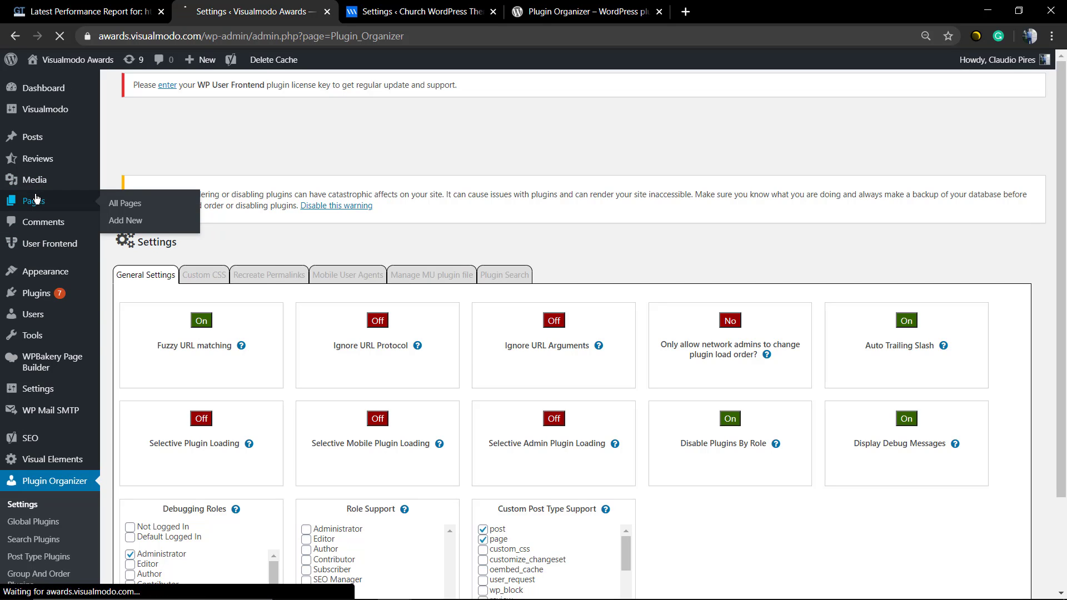
{"action": "scroll", "coordinate": [222, 267], "scroll_direction": "down", "scroll_amount": 2}
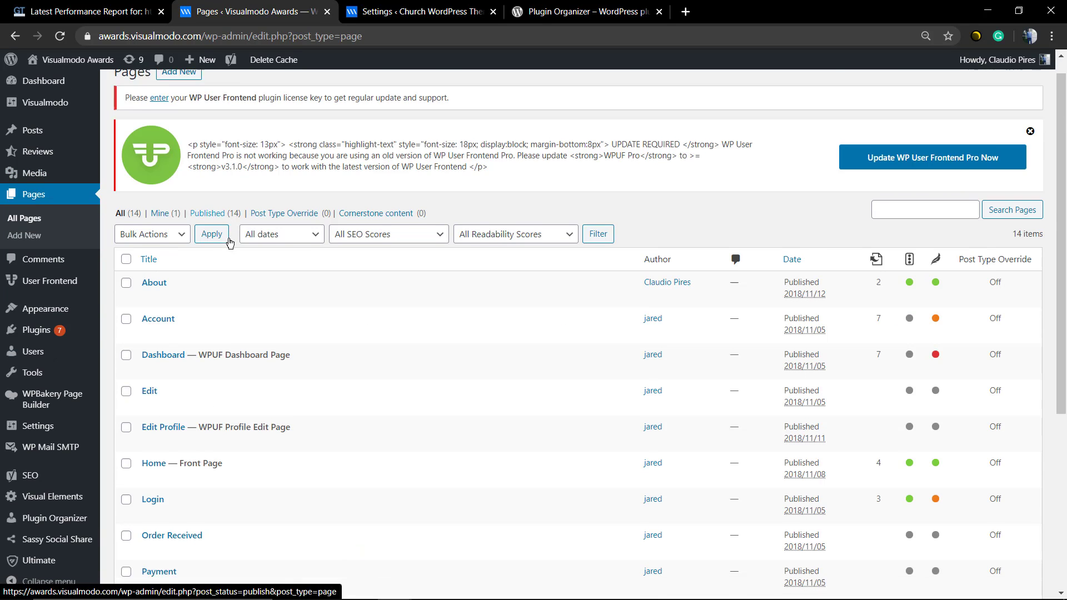
{"action": "scroll", "coordinate": [200, 292], "scroll_direction": "down", "scroll_amount": 2}
{"action": "scroll", "coordinate": [164, 381], "scroll_direction": "down", "scroll_amount": 2}
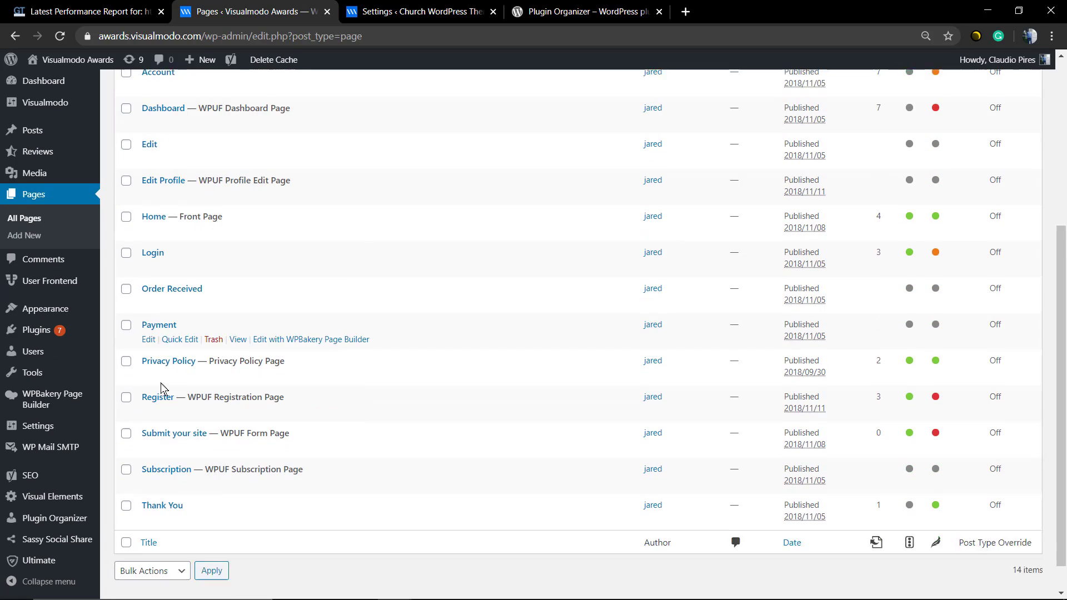
{"action": "scroll", "coordinate": [172, 383], "scroll_direction": "up", "scroll_amount": 2}
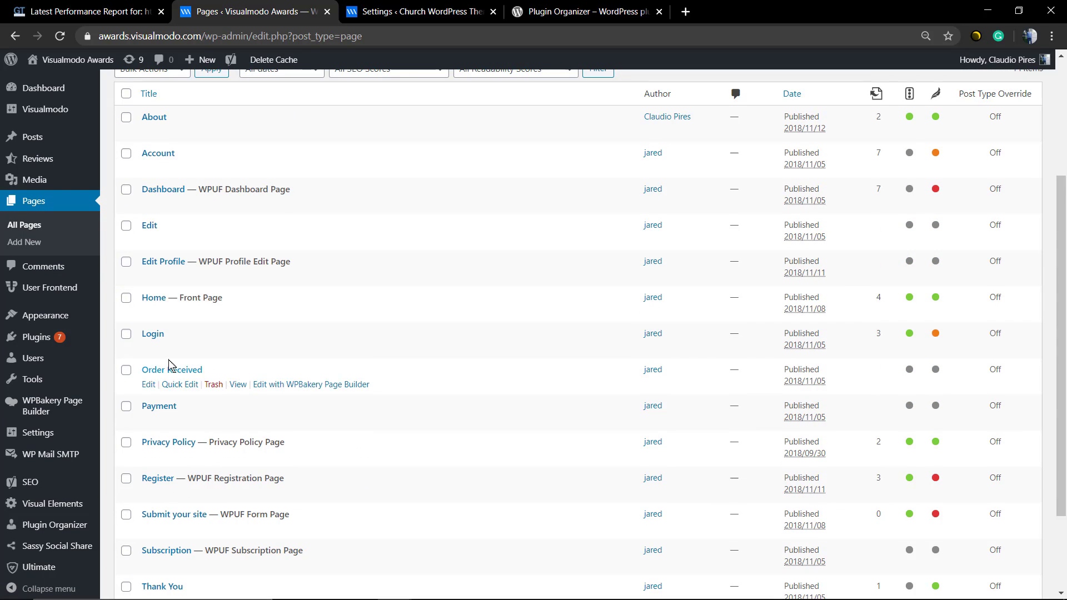
{"action": "left_click", "coordinate": [148, 298]}
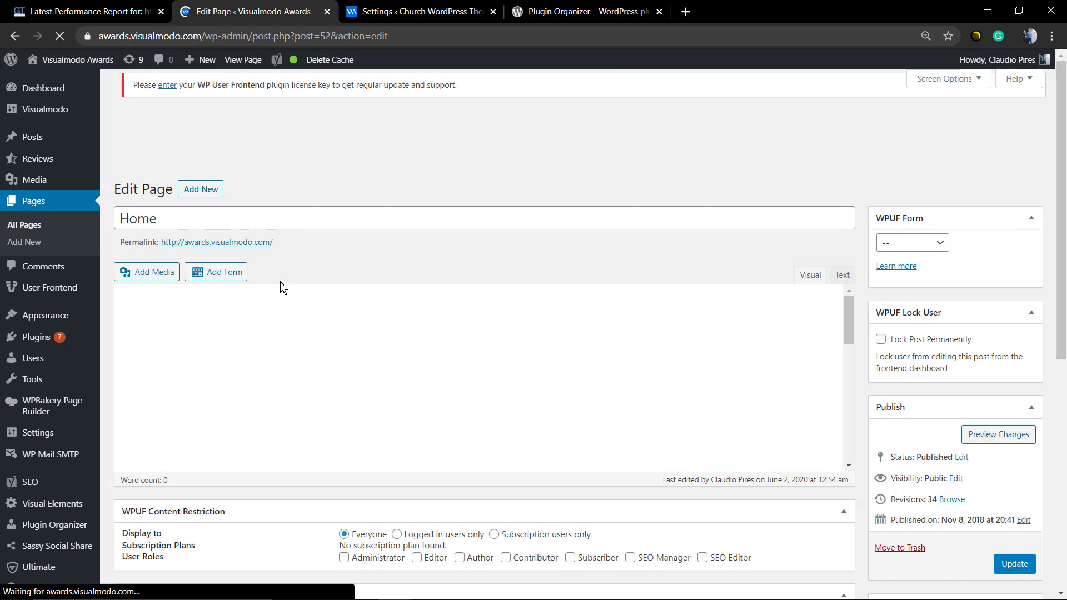
Look through the Home page's editing screen for the Plugin Organizer section and check the Church WordPress Theme site's Plugin Organizer settings.
{"action": "scroll", "coordinate": [272, 287], "scroll_direction": "down", "scroll_amount": 5}
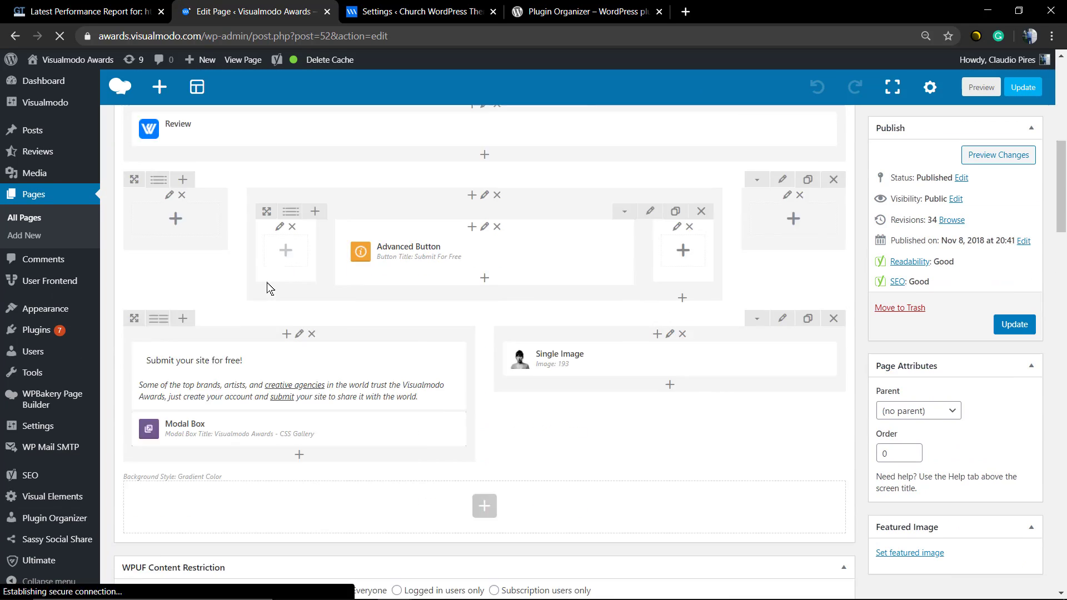
{"action": "scroll", "coordinate": [267, 287], "scroll_direction": "down", "scroll_amount": 15}
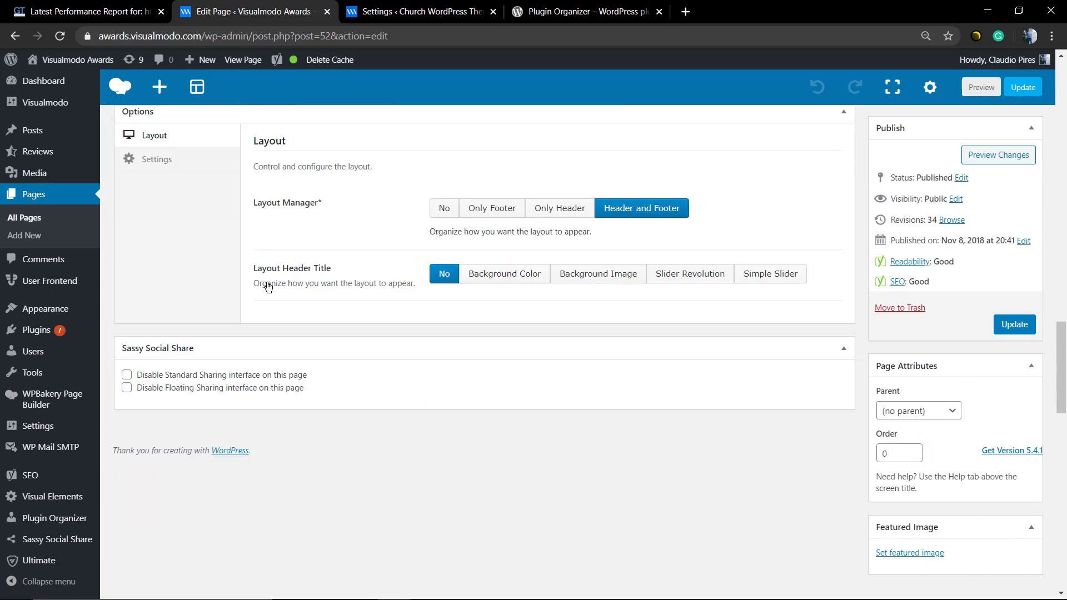
{"action": "scroll", "coordinate": [267, 287], "scroll_direction": "up", "scroll_amount": 10}
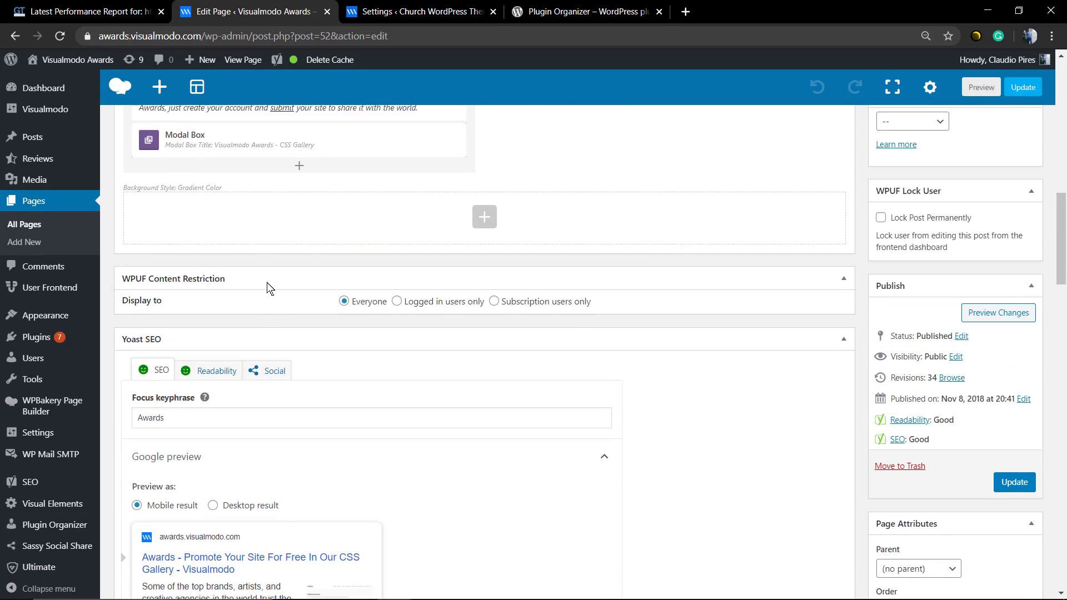
{"action": "scroll", "coordinate": [268, 287], "scroll_direction": "up", "scroll_amount": 2}
{"action": "scroll", "coordinate": [267, 287], "scroll_direction": "down", "scroll_amount": 12}
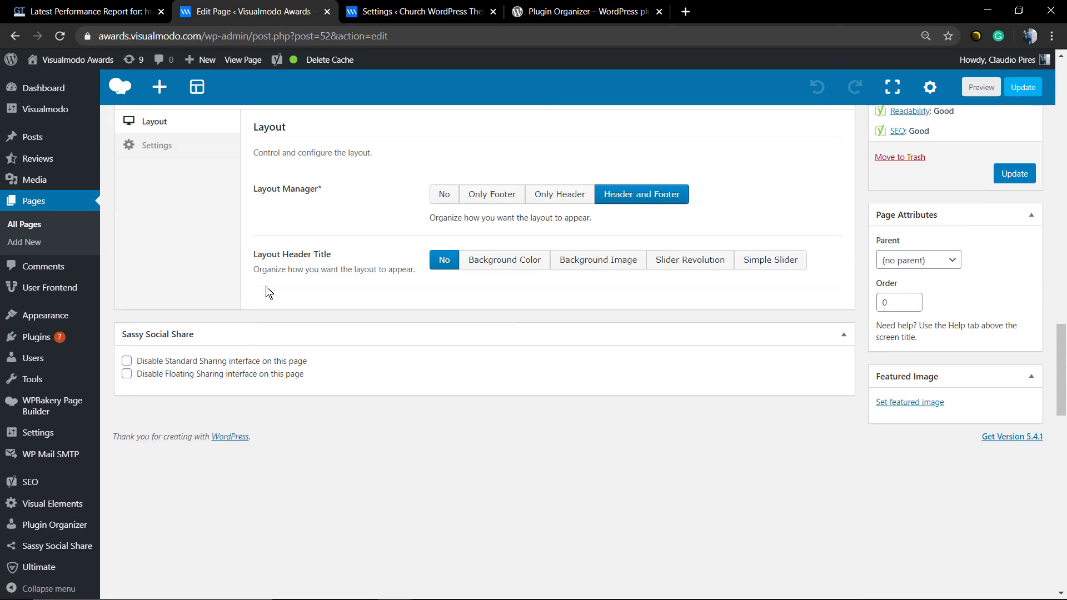
{"action": "scroll", "coordinate": [267, 290], "scroll_direction": "up", "scroll_amount": 10}
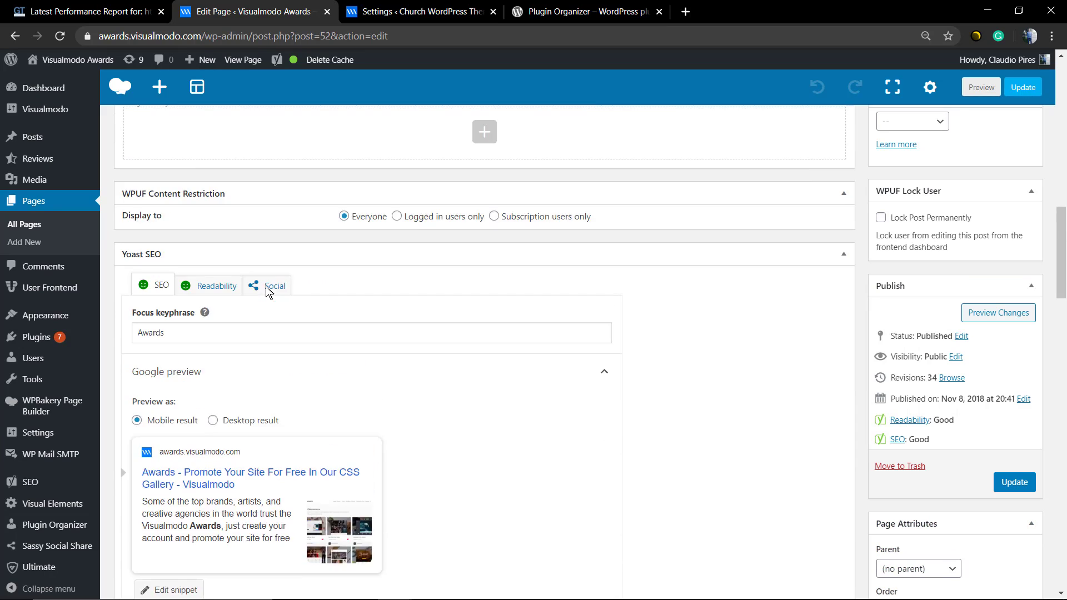
{"action": "scroll", "coordinate": [267, 289], "scroll_direction": "up", "scroll_amount": 15}
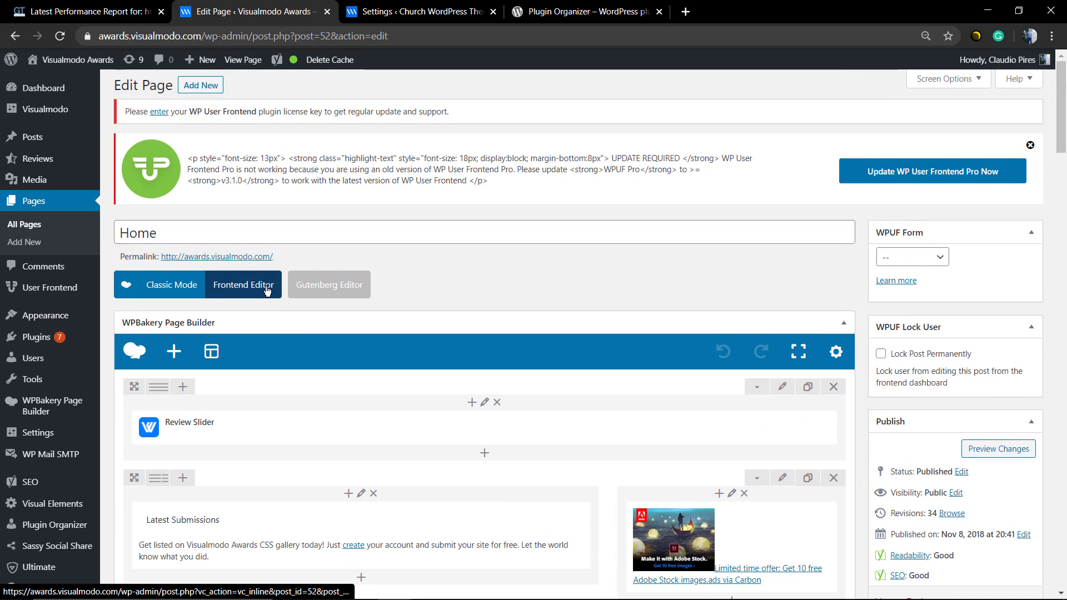
{"action": "left_click", "coordinate": [433, 6]}
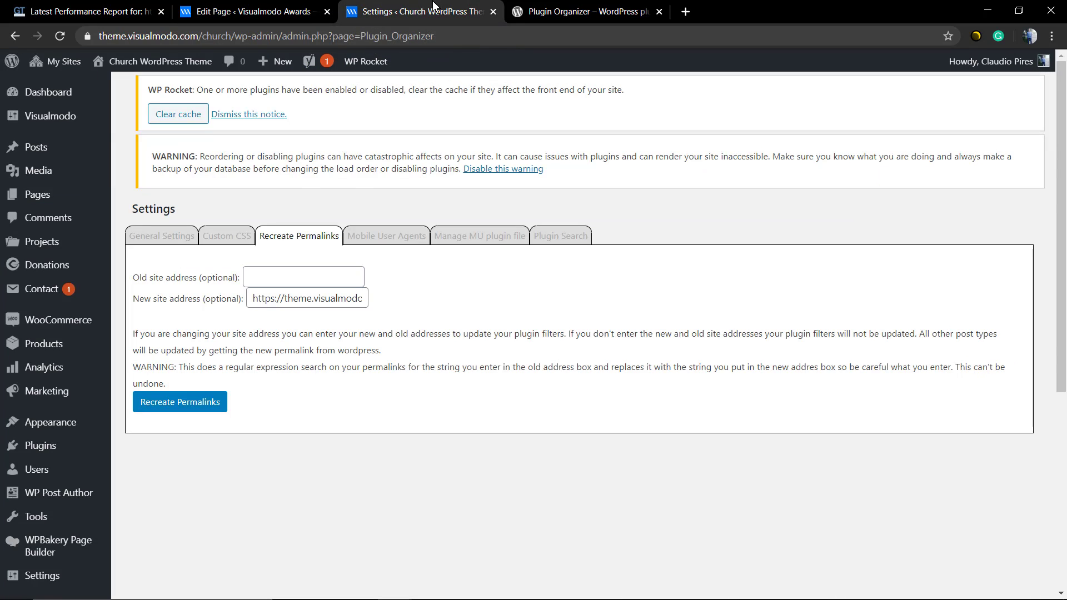
{"action": "scroll", "coordinate": [355, 245], "scroll_direction": "down", "scroll_amount": 2}
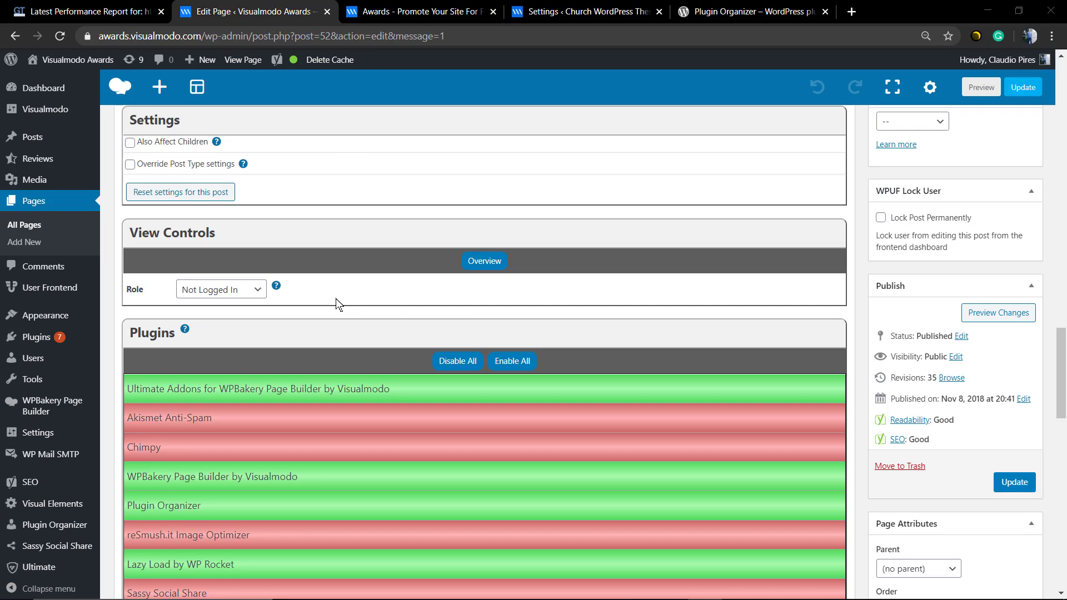
Review the Not Logged In plugin list, keep WP User Frontend and WP User Frontend Pro disabled, and update the Home page.
{"action": "scroll", "coordinate": [336, 302], "scroll_direction": "down", "scroll_amount": 2}
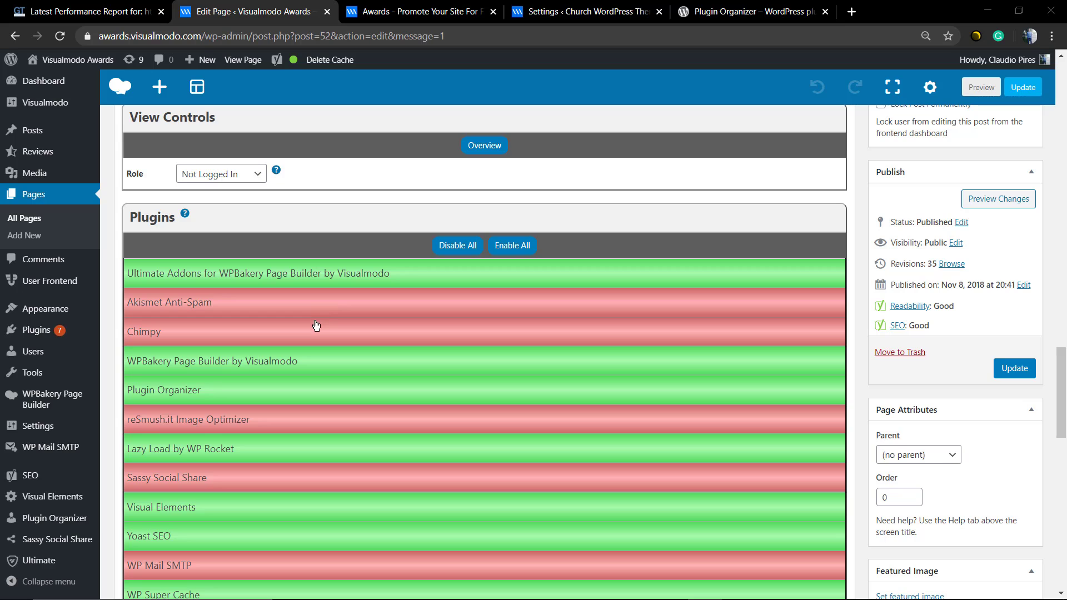
{"action": "scroll", "coordinate": [310, 334], "scroll_direction": "down", "scroll_amount": 2}
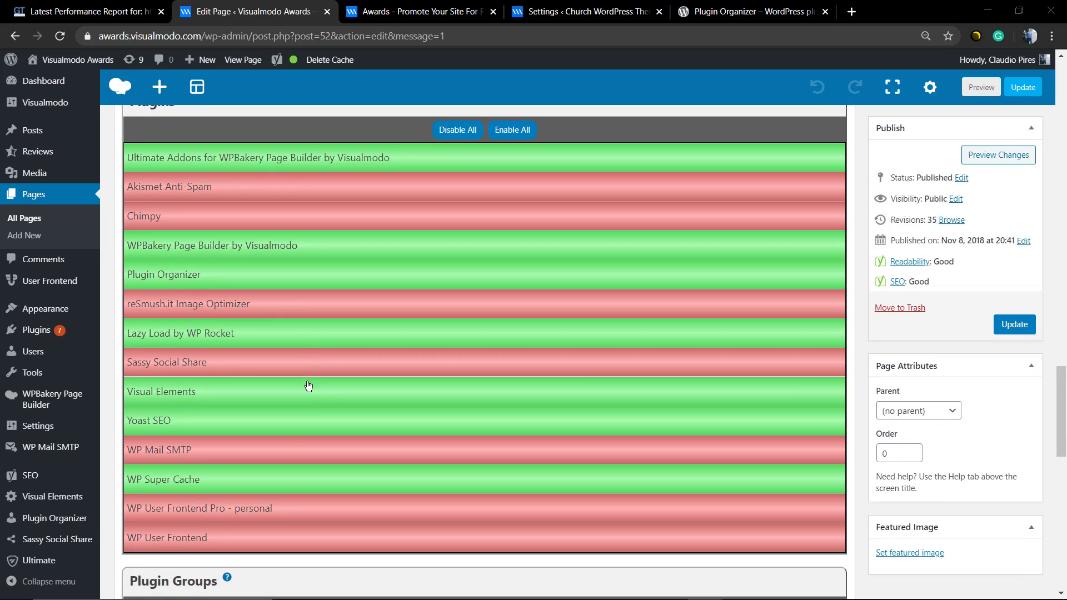
{"action": "left_click", "coordinate": [269, 538]}
{"action": "left_click", "coordinate": [256, 511]}
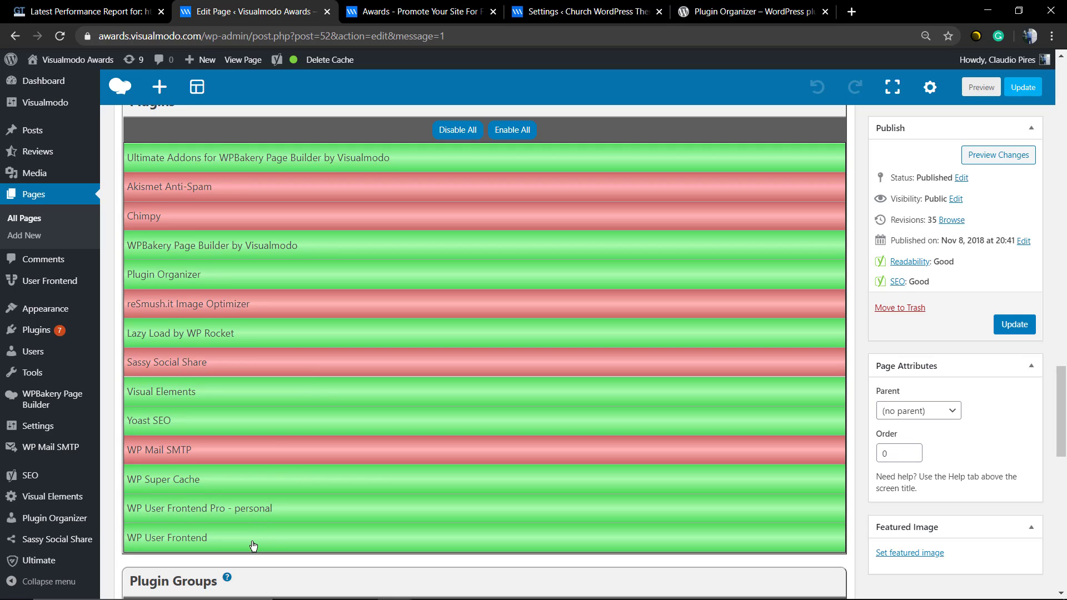
{"action": "left_click", "coordinate": [252, 545]}
{"action": "left_click", "coordinate": [249, 519]}
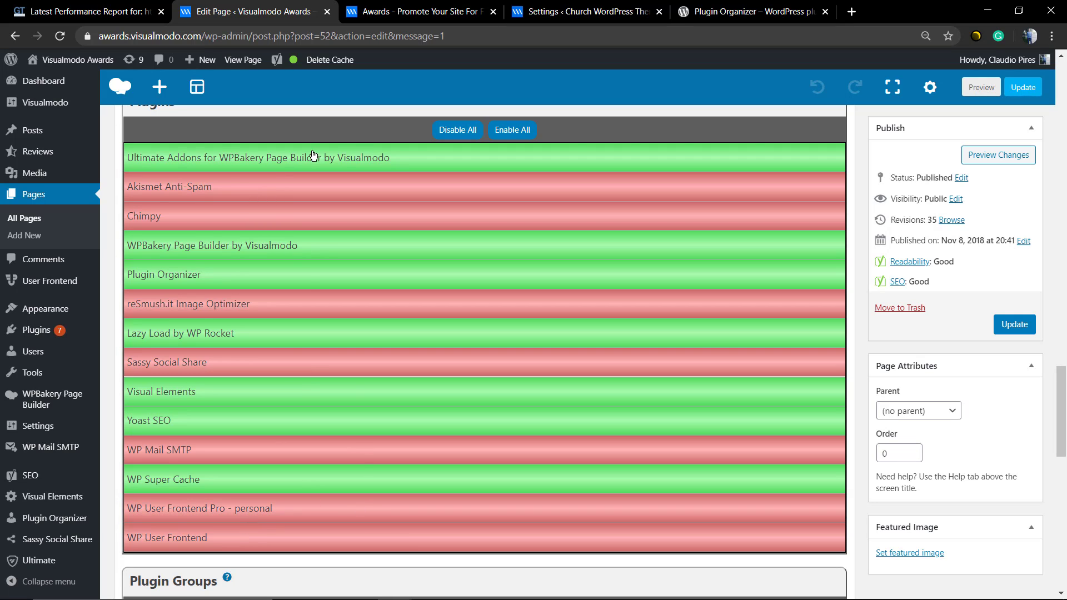
{"action": "left_click", "coordinate": [1022, 87]}
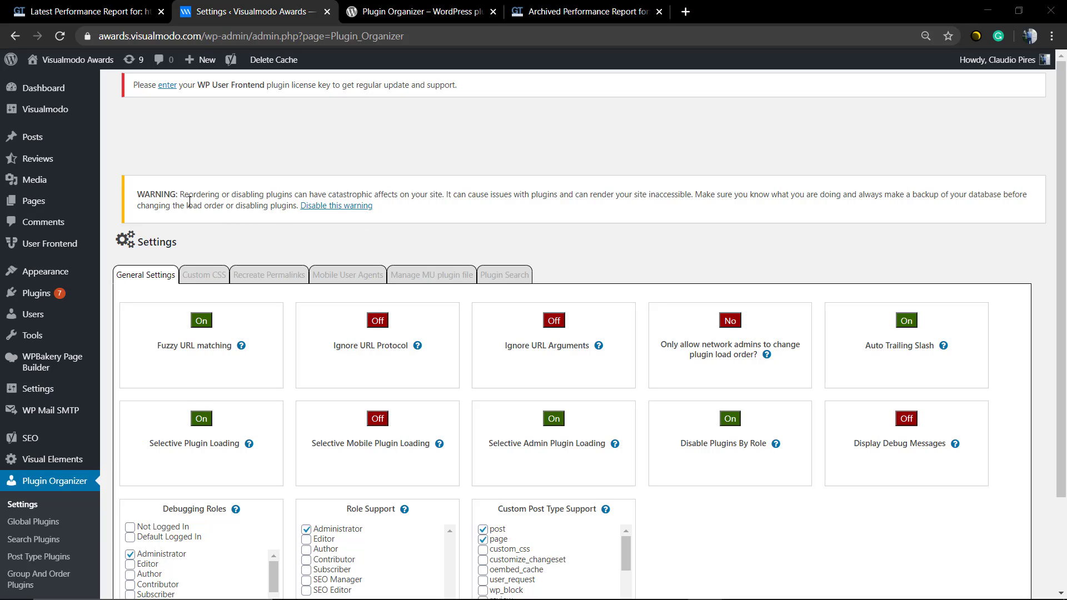
Open WP Super Cache's advanced settings and choose Expert as the cache delivery method.
{"action": "scroll", "coordinate": [130, 381], "scroll_direction": "down", "scroll_amount": 2}
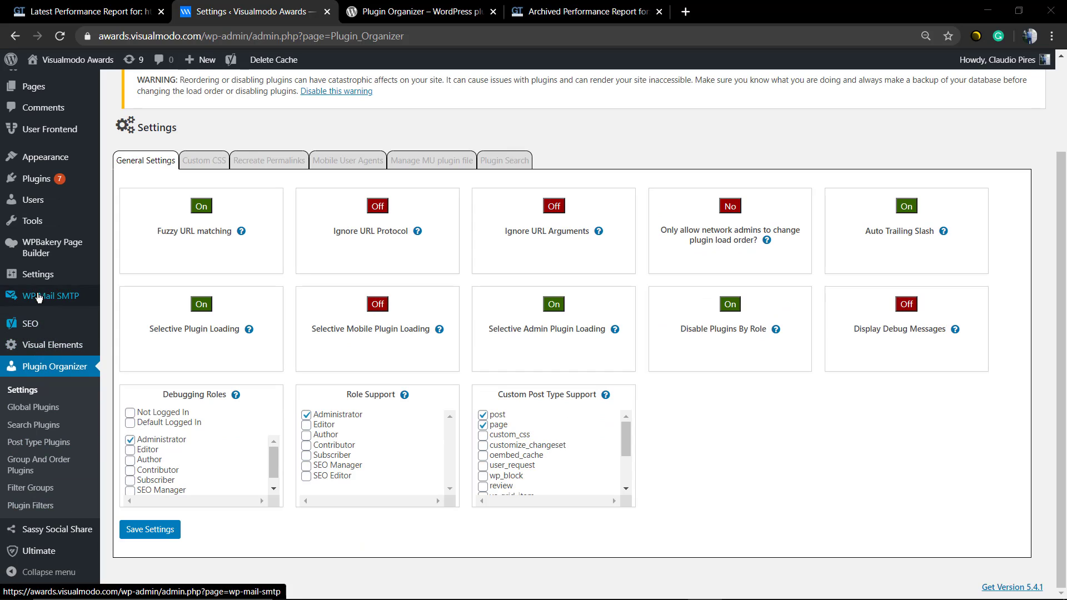
{"action": "mouse_move", "coordinate": [37, 276]}
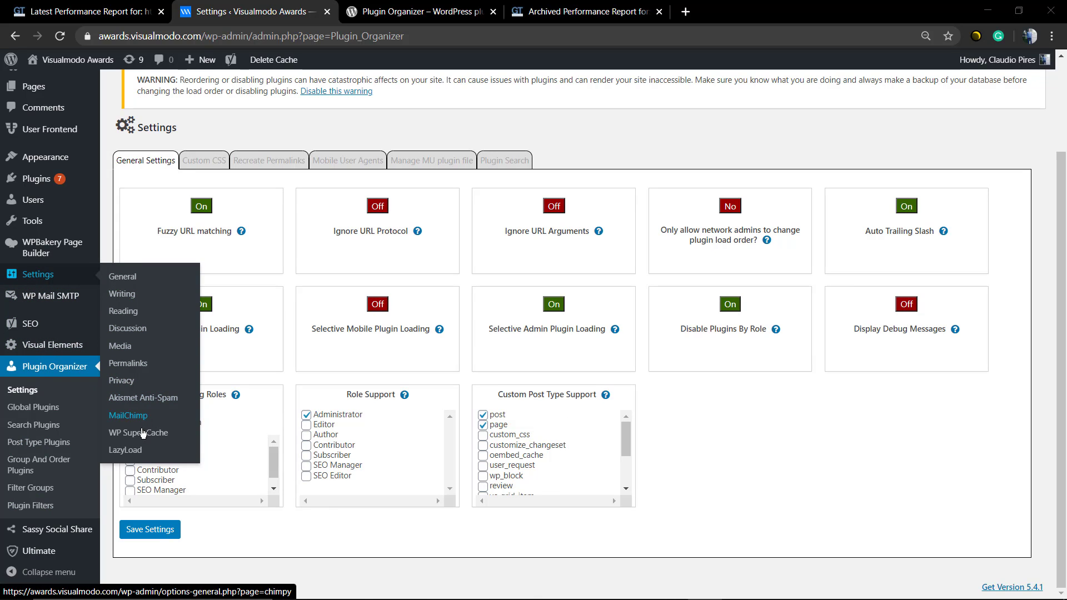
{"action": "left_click", "coordinate": [152, 434]}
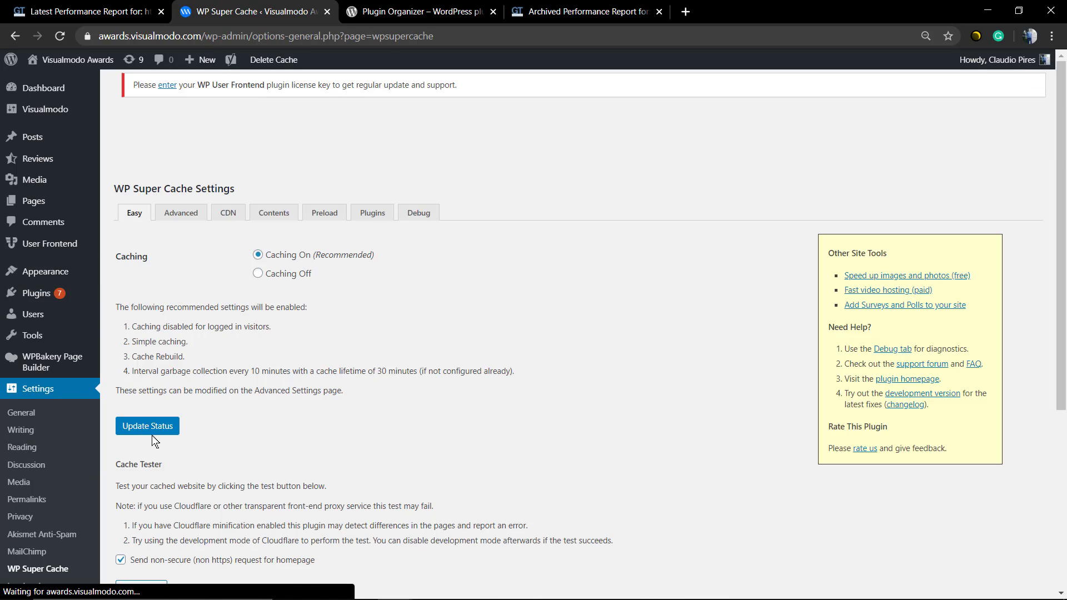
{"action": "left_click", "coordinate": [181, 213]}
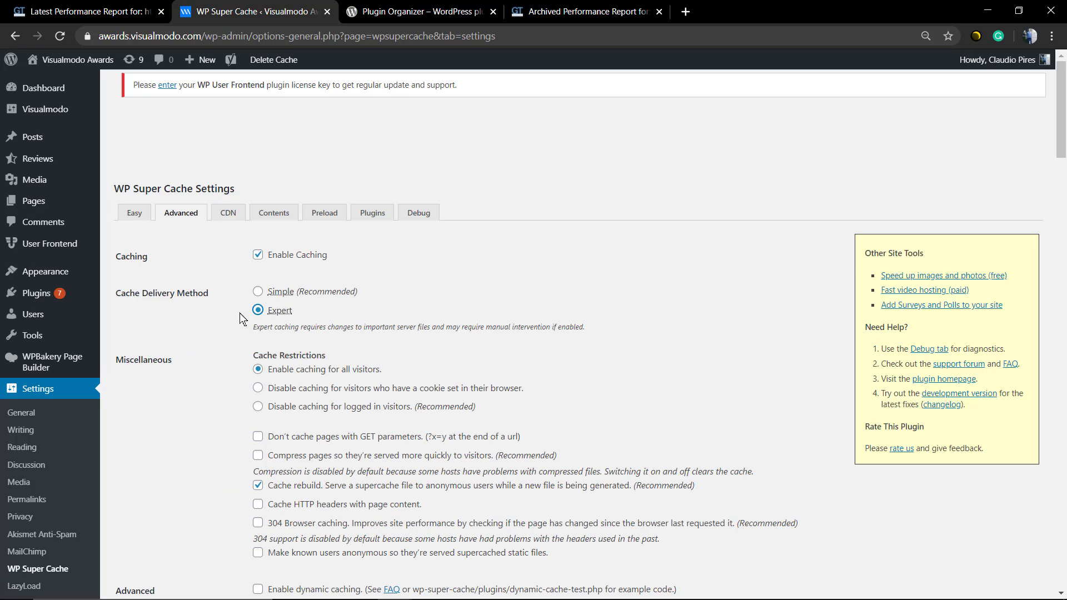
Disable caching for logged in visitors, and enable page compression and clearing all cache files when a post or page is published or updated.
{"action": "scroll", "coordinate": [228, 295], "scroll_direction": "down", "scroll_amount": 2}
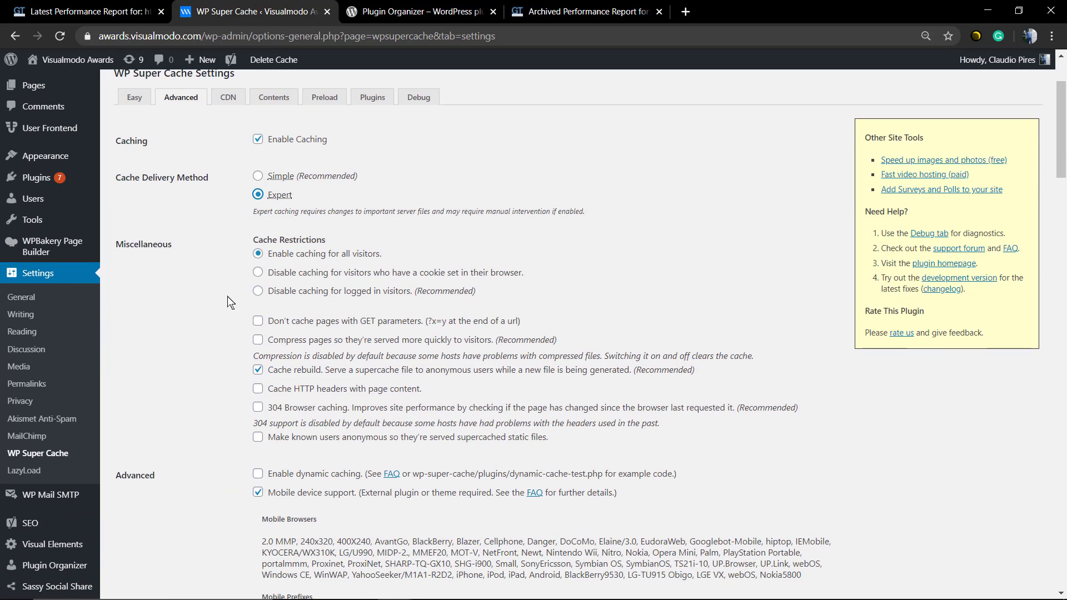
{"action": "left_click", "coordinate": [257, 291]}
{"action": "left_click", "coordinate": [258, 340]}
{"action": "scroll", "coordinate": [239, 322], "scroll_direction": "down", "scroll_amount": 1}
{"action": "scroll", "coordinate": [233, 273], "scroll_direction": "down", "scroll_amount": 3}
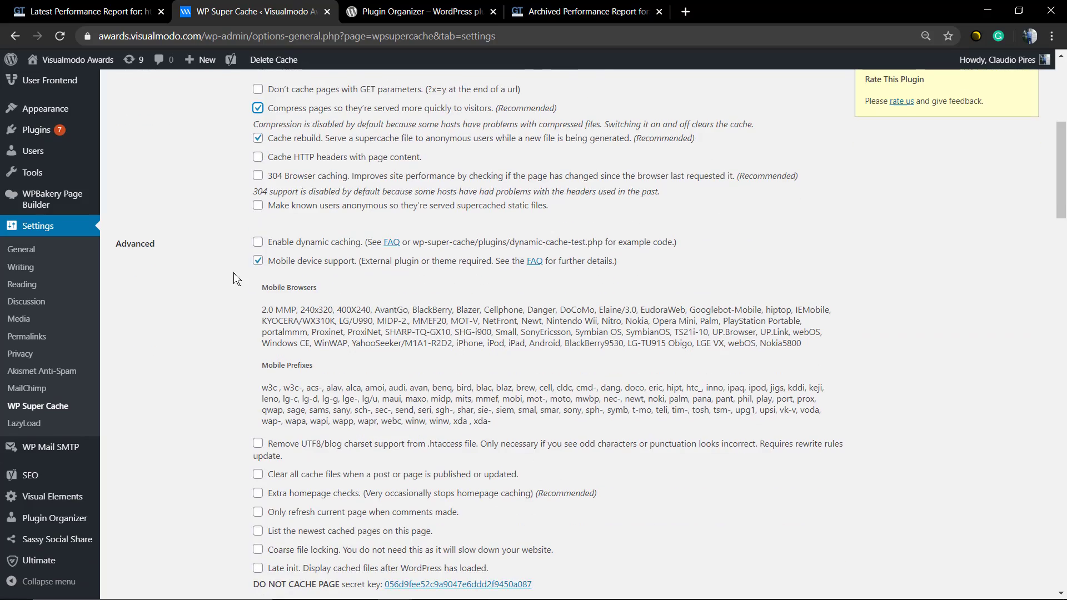
{"action": "scroll", "coordinate": [233, 261], "scroll_direction": "down", "scroll_amount": 2}
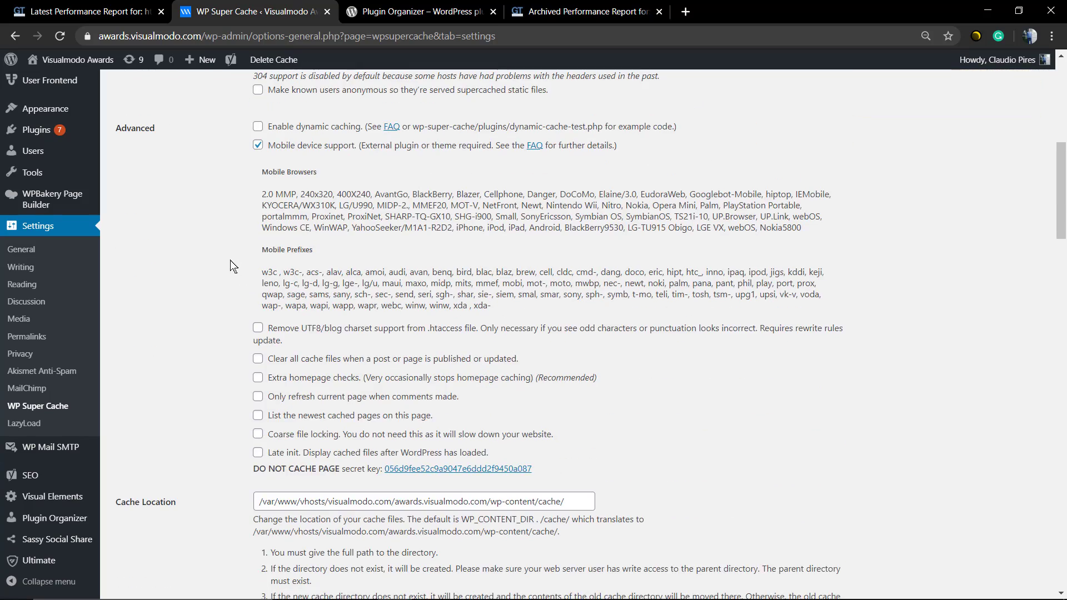
{"action": "left_click", "coordinate": [258, 358]}
{"action": "scroll", "coordinate": [209, 346], "scroll_direction": "down", "scroll_amount": 8}
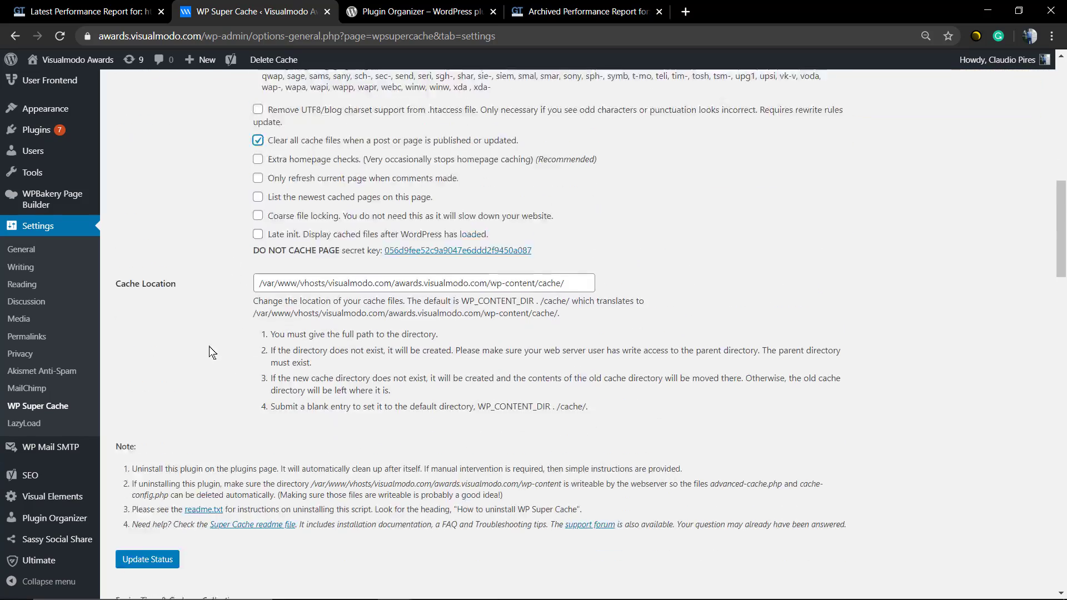
Try to set the cache timeout to 53600 seconds.
{"action": "scroll", "coordinate": [205, 347], "scroll_direction": "down", "scroll_amount": 2}
{"action": "left_click", "coordinate": [247, 317]}
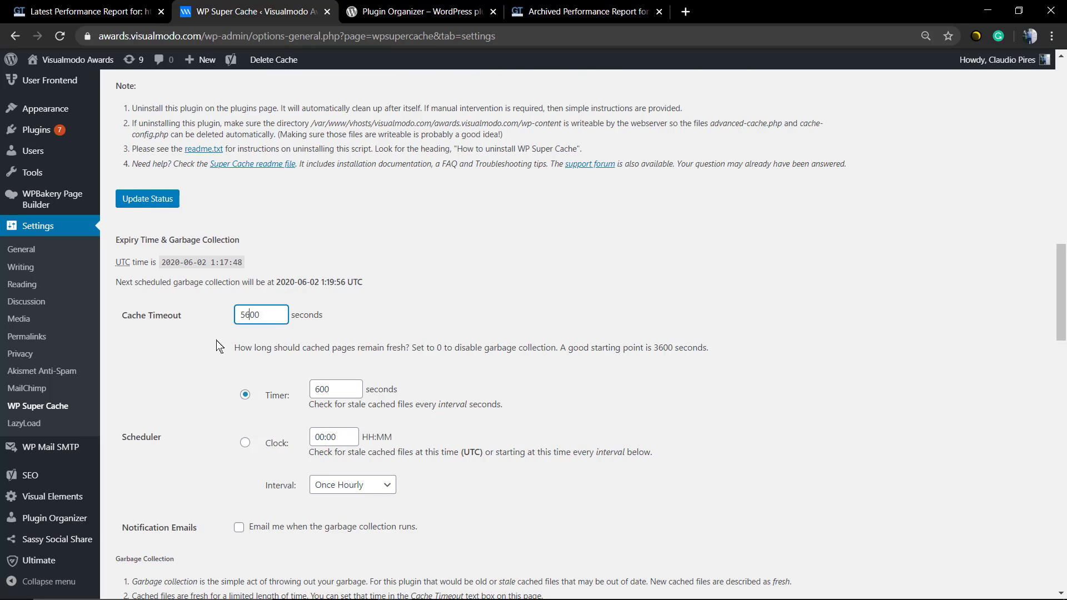
{"action": "key", "text": "BackSpace"}
{"action": "type", "text": "36"}
{"action": "scroll", "coordinate": [185, 345], "scroll_direction": "down", "scroll_amount": 2}
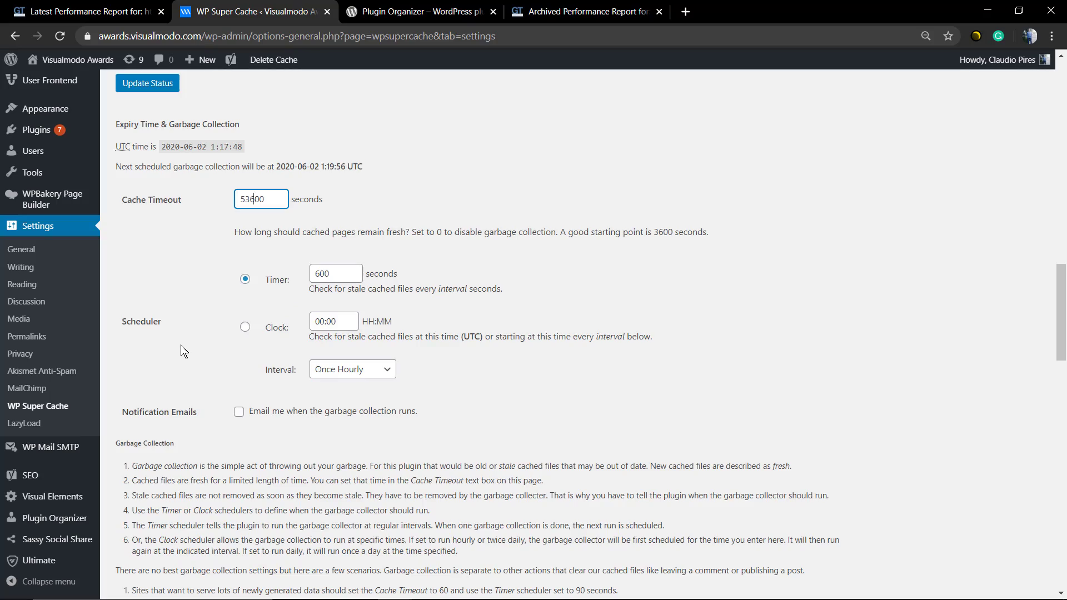
{"action": "scroll", "coordinate": [181, 345], "scroll_direction": "down", "scroll_amount": 4}
Save the cache delivery, restriction and advanced options by updating WP Super Cache's status.
{"action": "scroll", "coordinate": [176, 351], "scroll_direction": "up", "scroll_amount": 7}
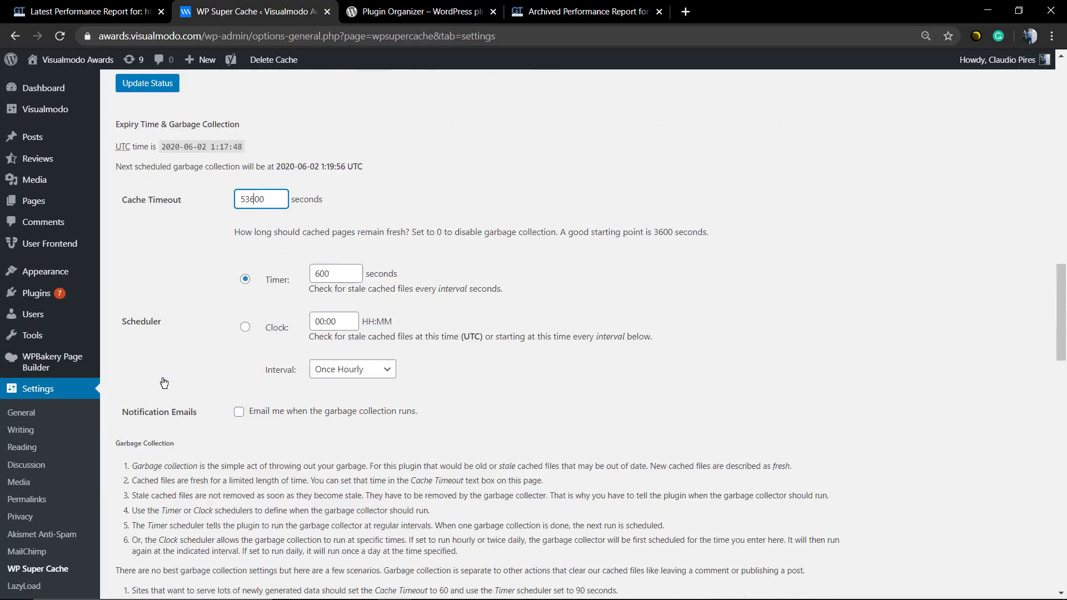
{"action": "left_click", "coordinate": [147, 202]}
{"action": "scroll", "coordinate": [151, 233], "scroll_direction": "up", "scroll_amount": 8}
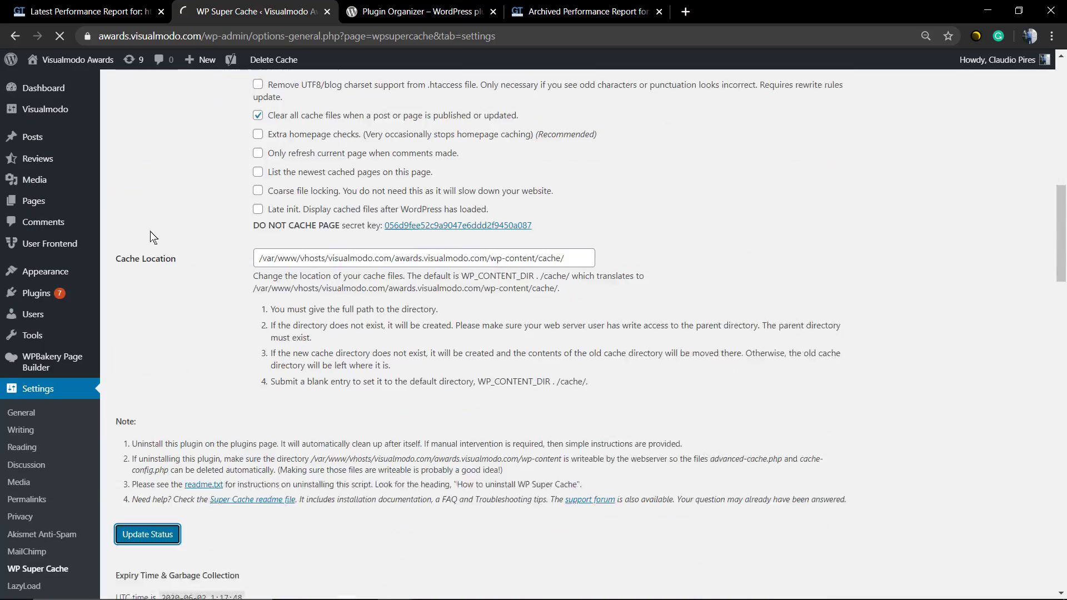
Set the cache timeout to 3600 seconds and save the expiration settings.
{"action": "scroll", "coordinate": [153, 238], "scroll_direction": "down", "scroll_amount": 10}
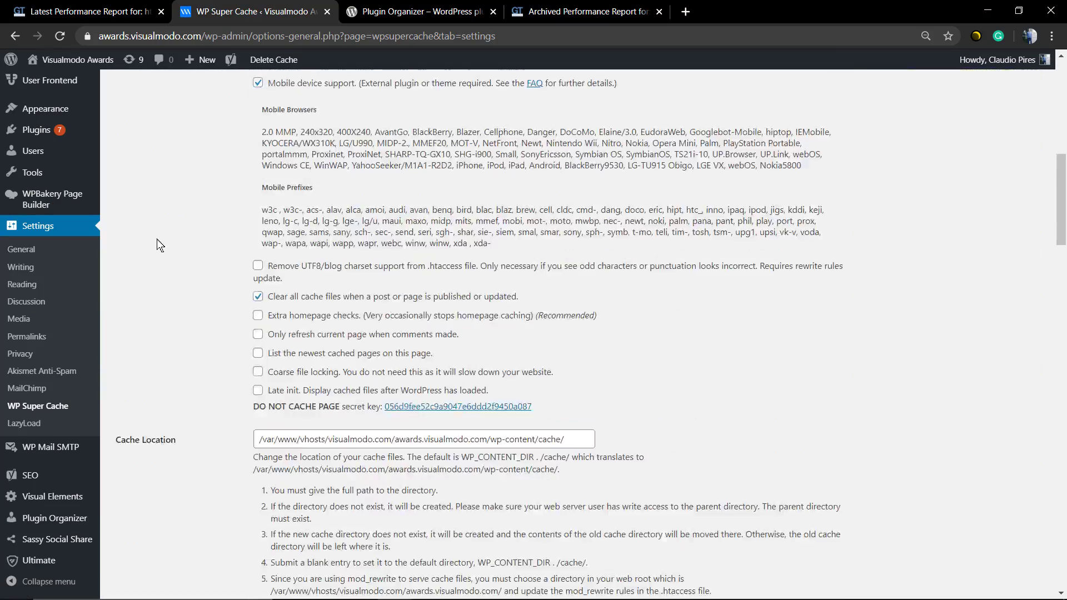
{"action": "scroll", "coordinate": [157, 243], "scroll_direction": "down", "scroll_amount": 2}
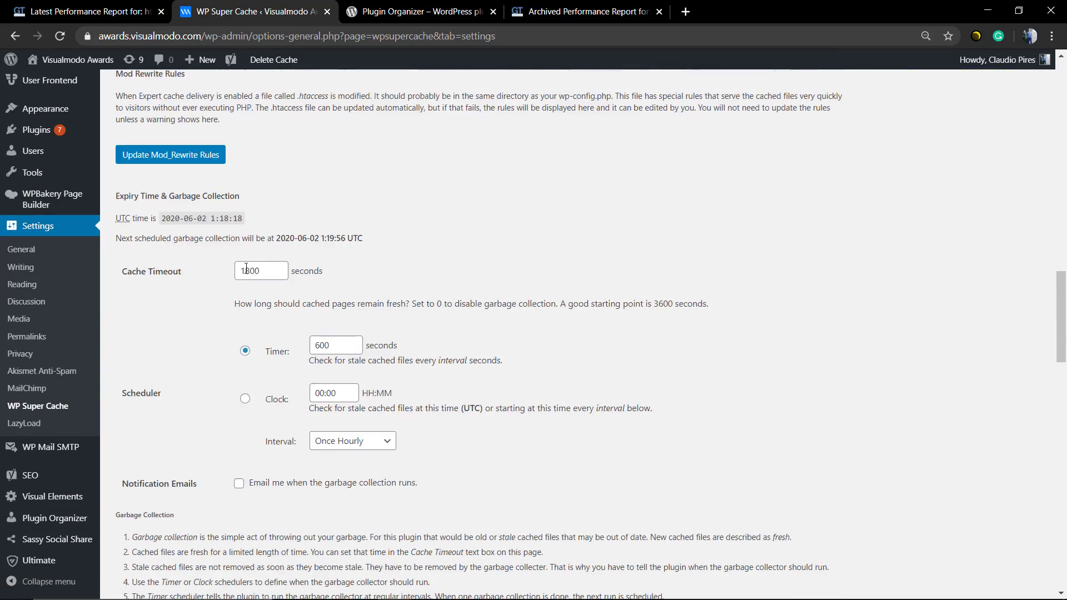
{"action": "left_click_drag", "start_coordinate": [246, 269], "coordinate": [239, 271]}
{"action": "key", "text": "Delete"}
{"action": "type", "text": "36"}
{"action": "scroll", "coordinate": [235, 295], "scroll_direction": "down", "scroll_amount": 2}
{"action": "scroll", "coordinate": [173, 351], "scroll_direction": "down", "scroll_amount": 2}
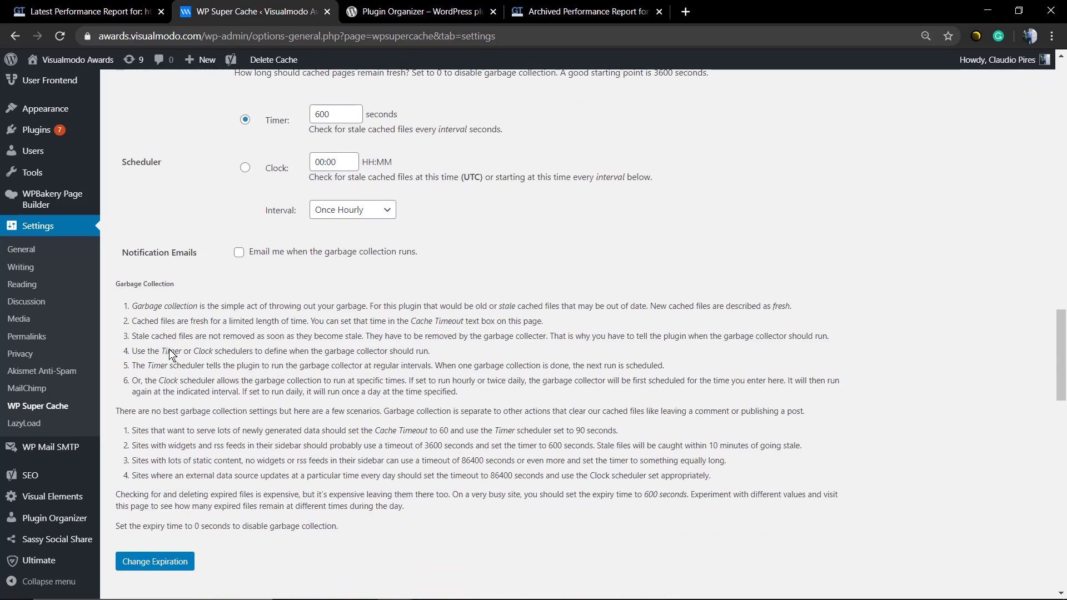
{"action": "left_click", "coordinate": [150, 559]}
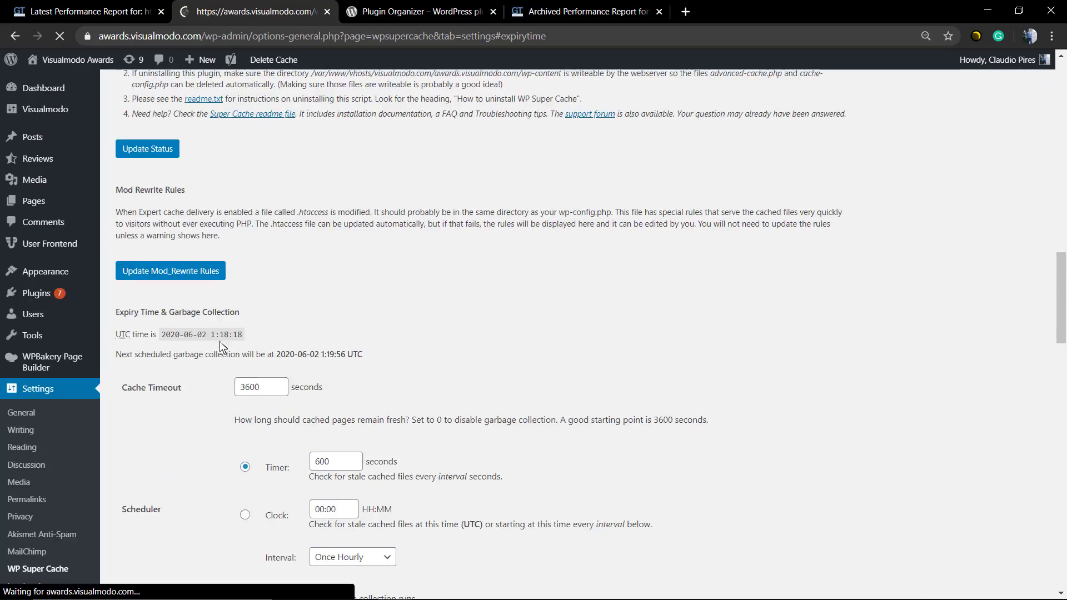
Review the saved WP Super Cache settings and visit the Visualmodo Awards front end to check how the home page loads.
{"action": "scroll", "coordinate": [225, 327], "scroll_direction": "up", "scroll_amount": 20}
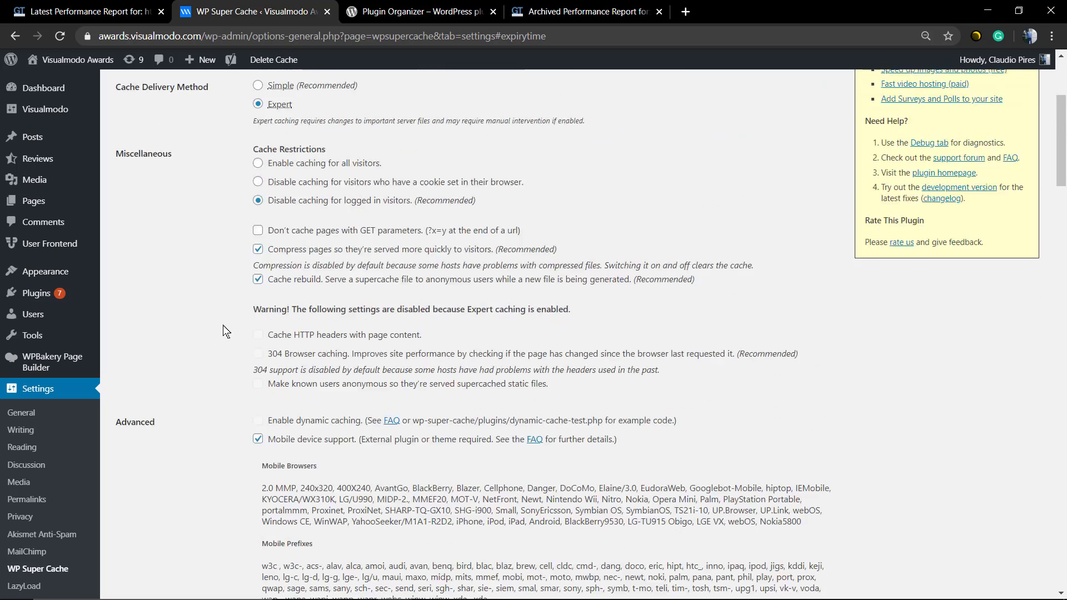
{"action": "scroll", "coordinate": [220, 329], "scroll_direction": "up", "scroll_amount": 3}
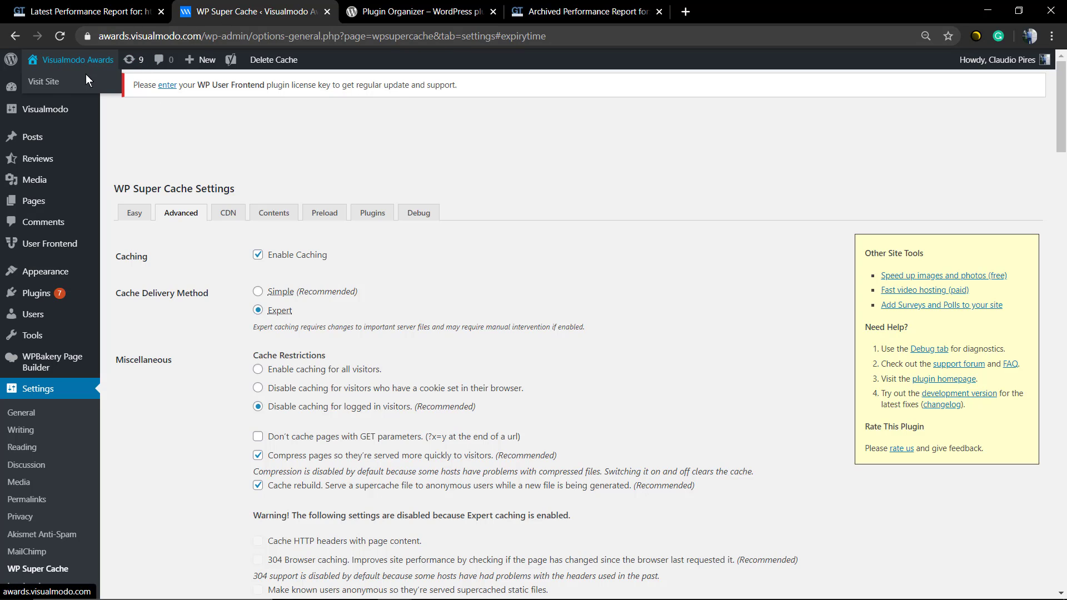
{"action": "left_click", "coordinate": [90, 83]}
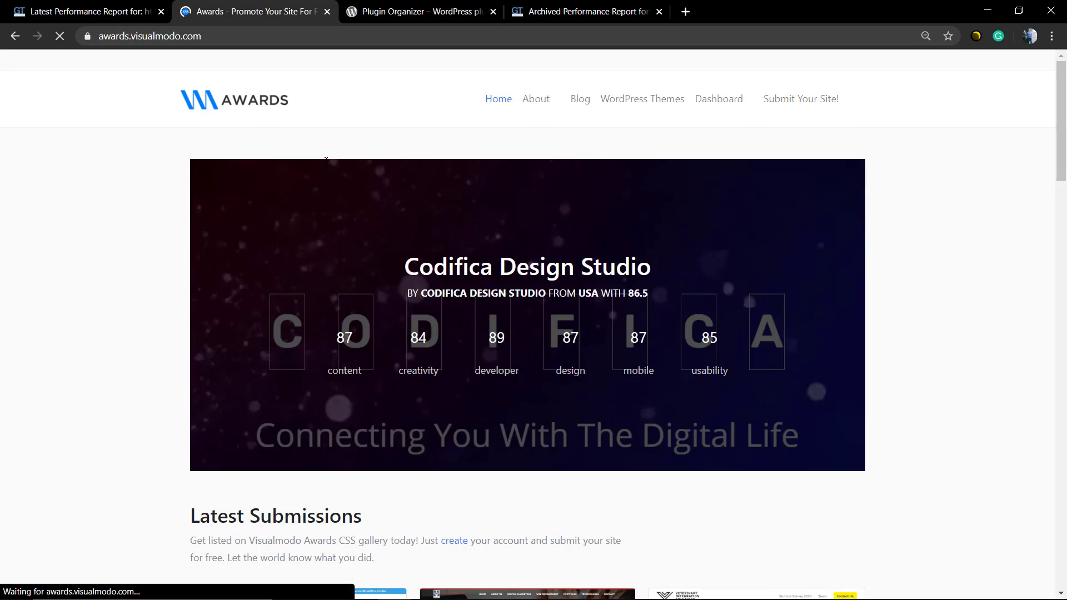
{"action": "scroll", "coordinate": [324, 169], "scroll_direction": "down", "scroll_amount": 8}
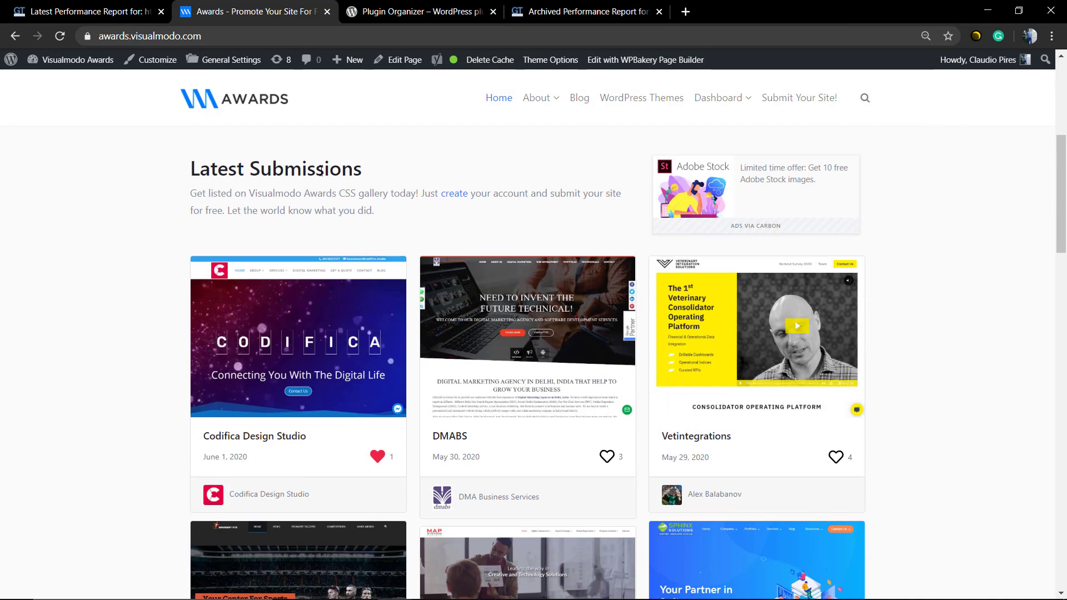
{"action": "scroll", "coordinate": [321, 172], "scroll_direction": "down", "scroll_amount": 2}
{"action": "scroll", "coordinate": [321, 172], "scroll_direction": "up", "scroll_amount": 10}
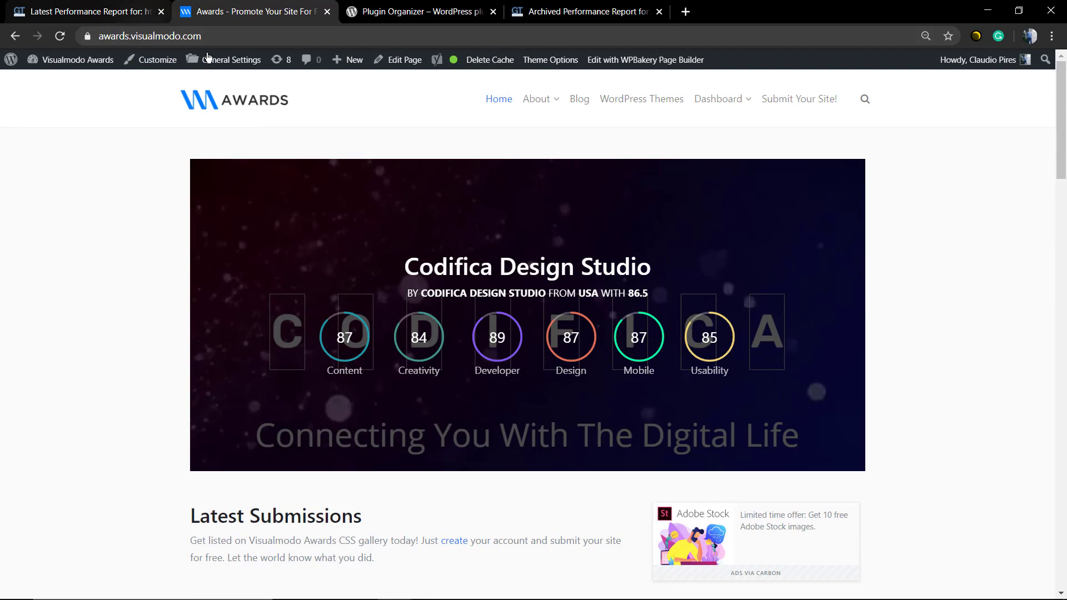
Open the Home page for editing in WordPress and review its Plugin Organizer plugin list for the Not Logged In role.
{"action": "mouse_move", "coordinate": [72, 59]}
{"action": "left_click", "coordinate": [77, 84]}
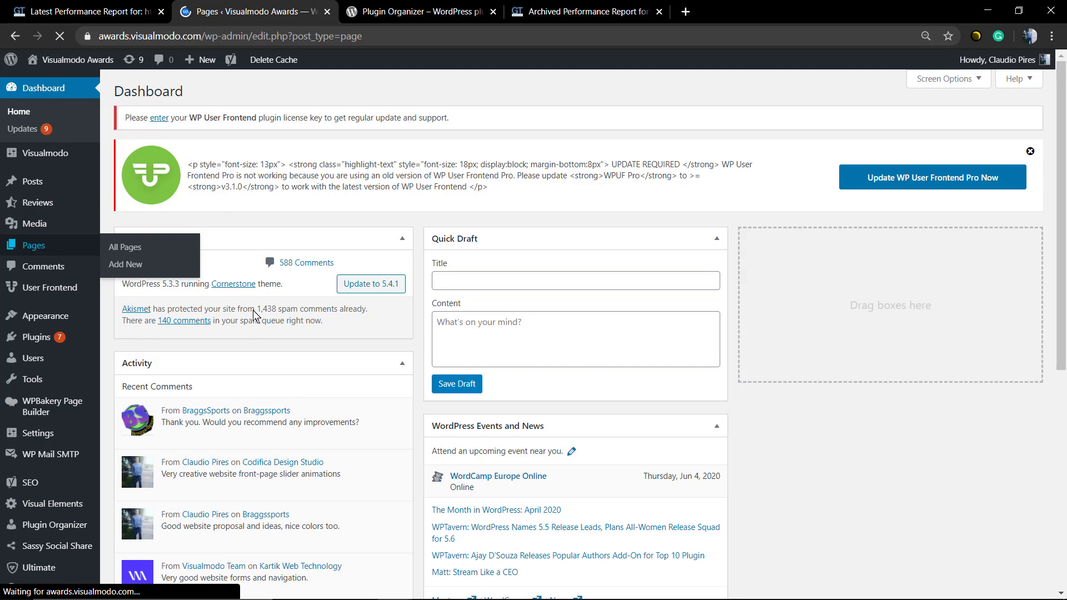
{"action": "left_click", "coordinate": [147, 485]}
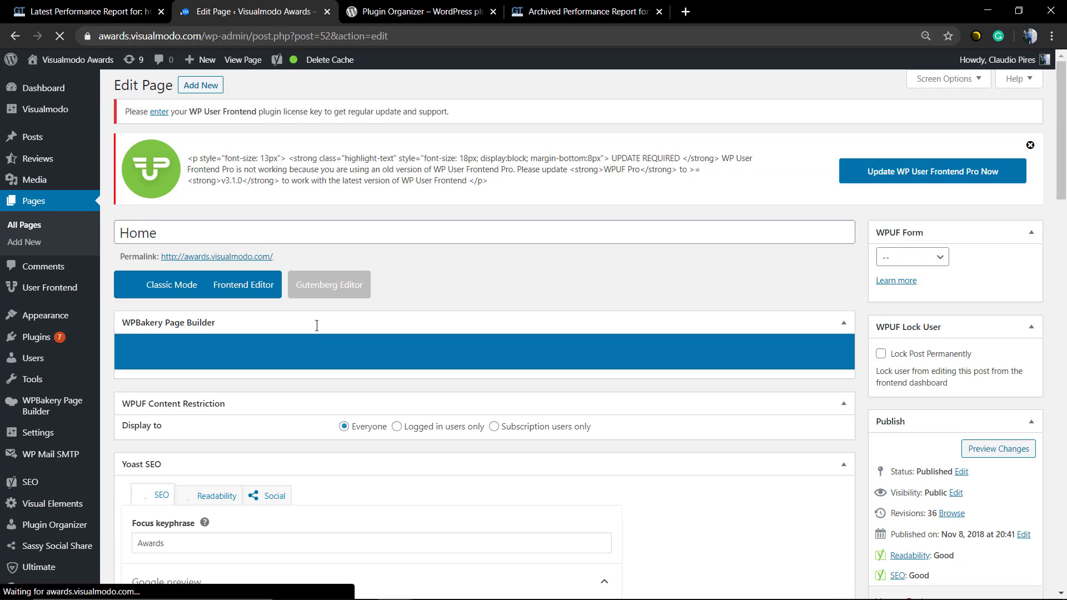
{"action": "scroll", "coordinate": [318, 328], "scroll_direction": "down", "scroll_amount": 10}
{"action": "scroll", "coordinate": [318, 329], "scroll_direction": "down", "scroll_amount": 15}
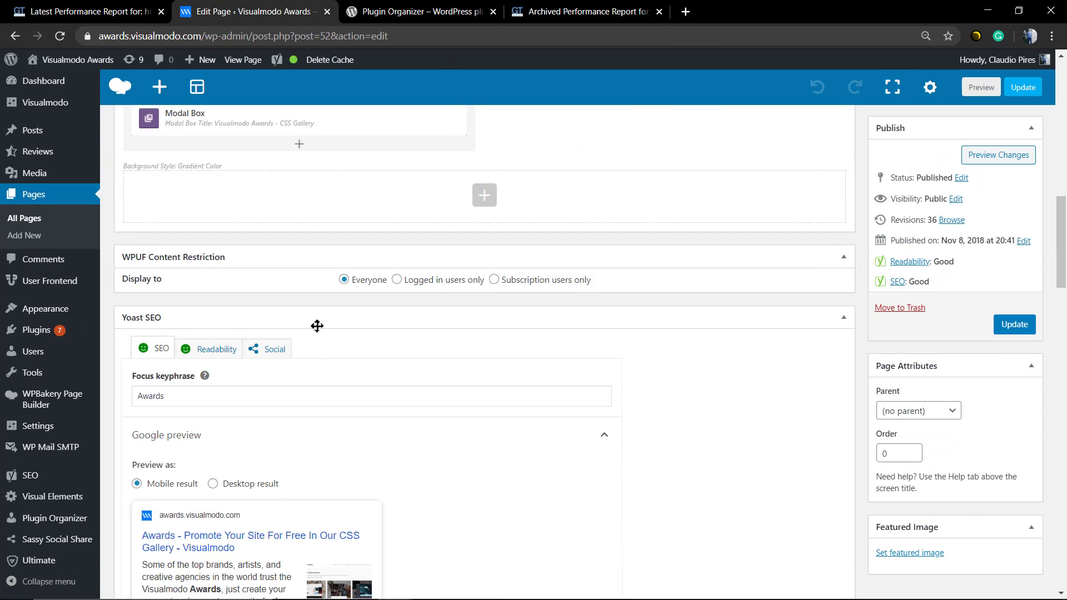
{"action": "scroll", "coordinate": [319, 329], "scroll_direction": "up", "scroll_amount": 2}
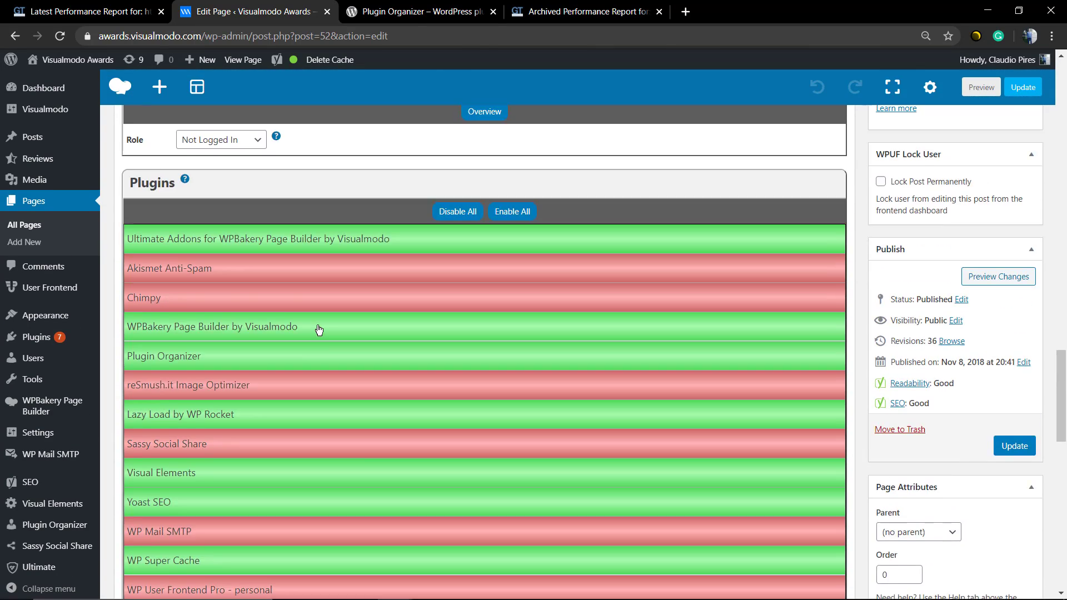
{"action": "scroll", "coordinate": [318, 329], "scroll_direction": "down", "scroll_amount": 2}
{"action": "scroll", "coordinate": [319, 329], "scroll_direction": "up", "scroll_amount": 2}
Check the Home page's Plugin Organizer list for the logged-in roles, ending with the Administrator role.
{"action": "left_click", "coordinate": [244, 142]}
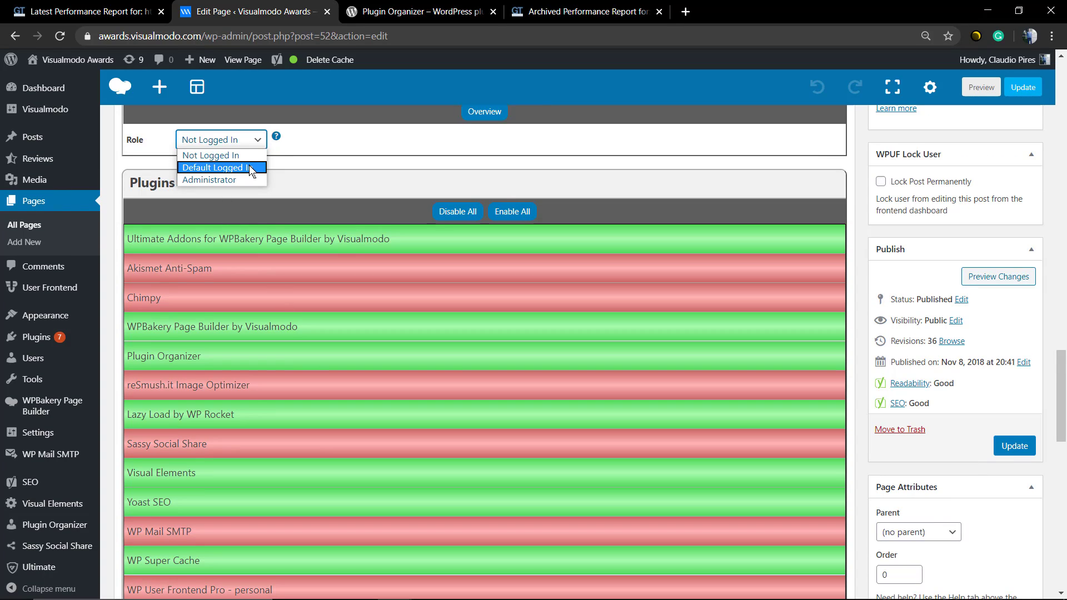
{"action": "left_click", "coordinate": [252, 168]}
{"action": "scroll", "coordinate": [314, 279], "scroll_direction": "down", "scroll_amount": 6}
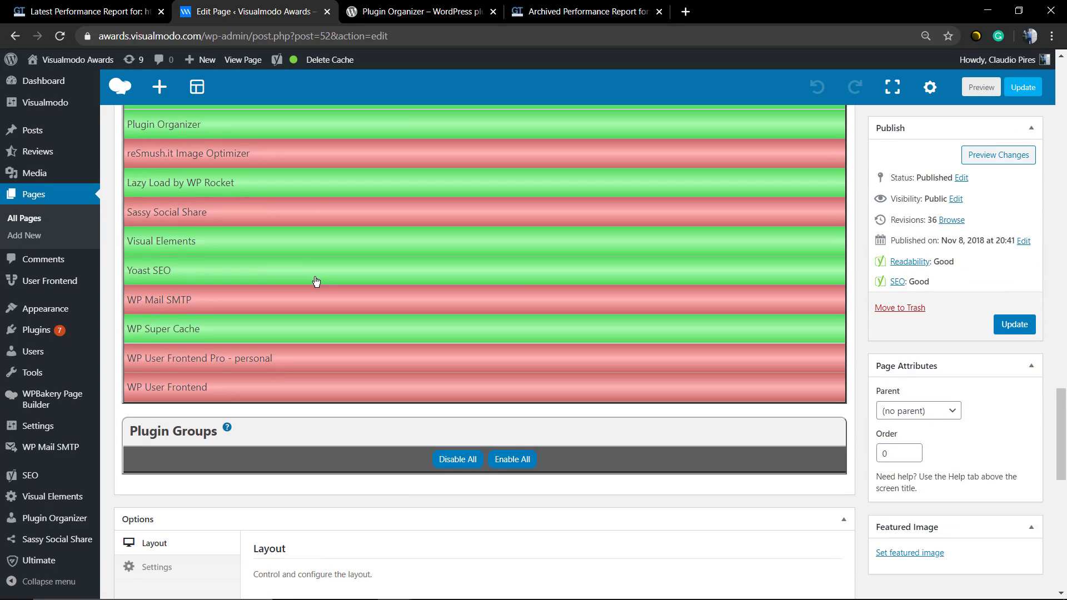
{"action": "scroll", "coordinate": [314, 281], "scroll_direction": "up", "scroll_amount": 10}
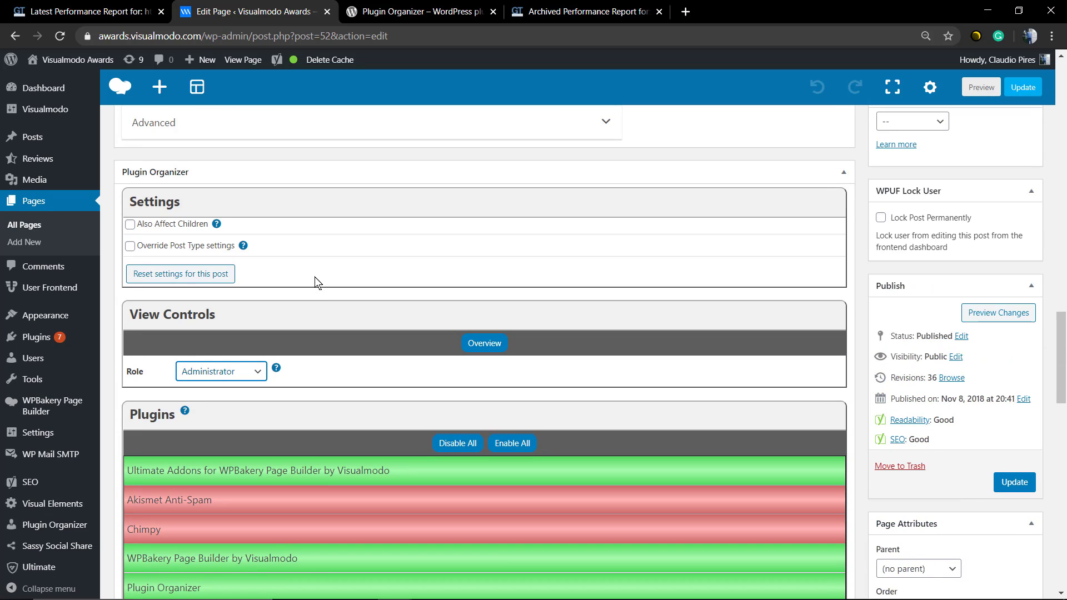
{"action": "left_click", "coordinate": [98, 18]}
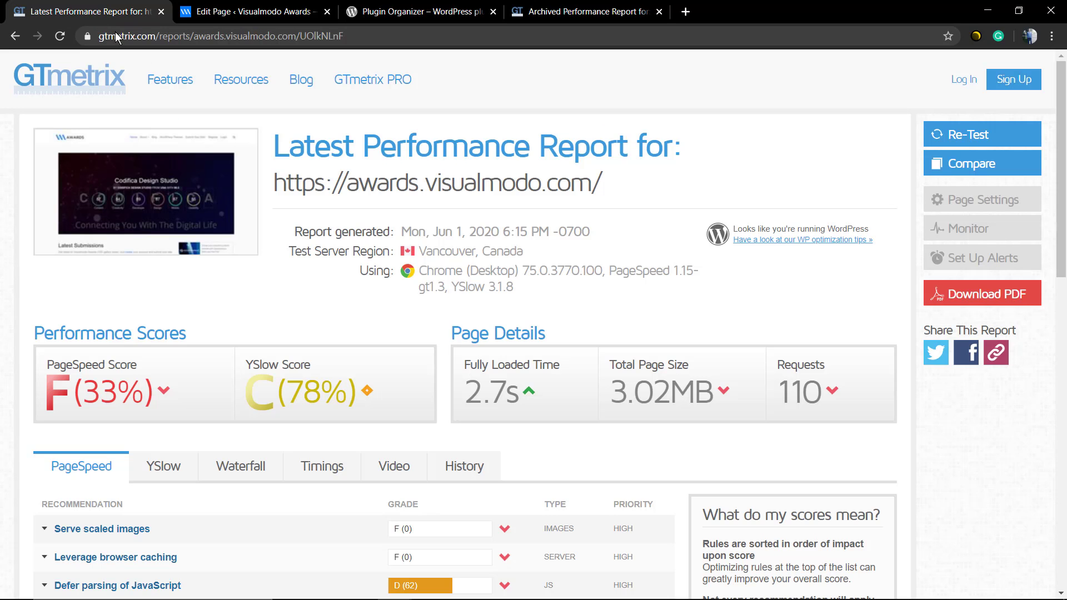
{"action": "left_click", "coordinate": [964, 143]}
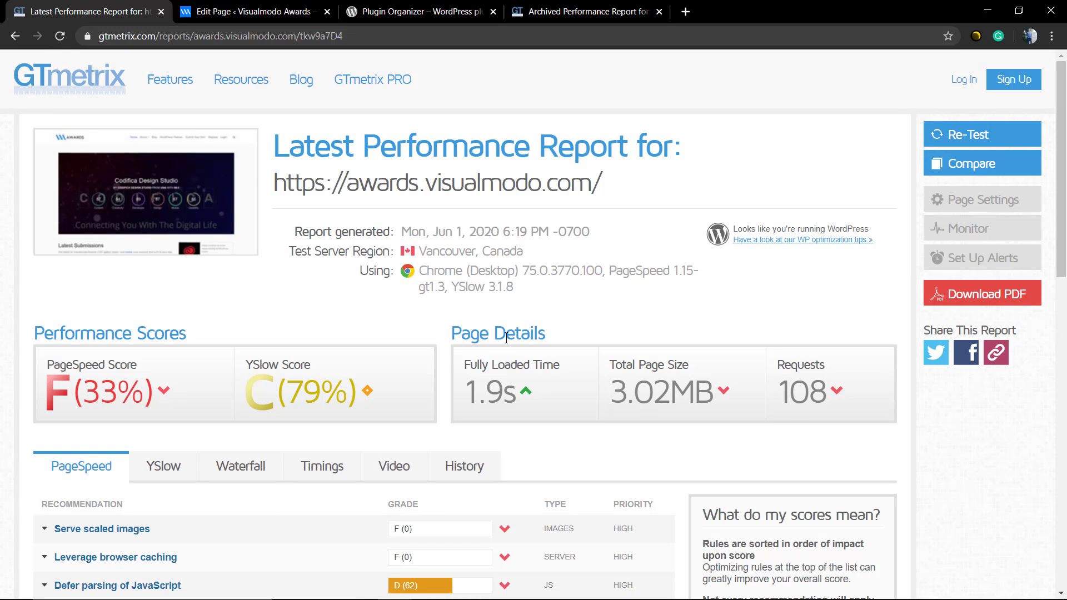
{"action": "left_click_drag", "start_coordinate": [516, 396], "coordinate": [470, 385]}
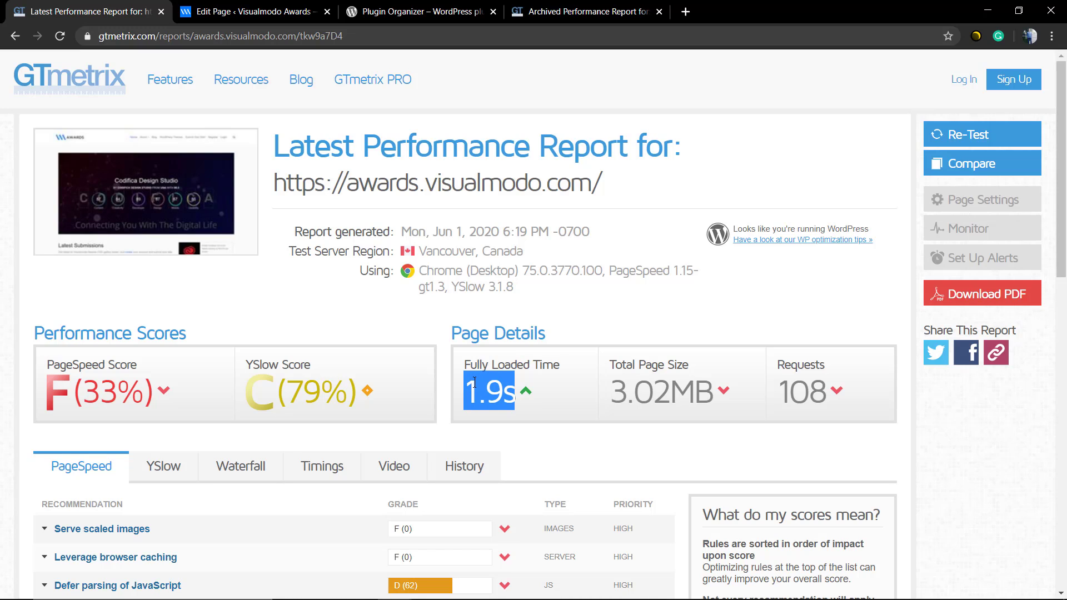
{"action": "left_click", "coordinate": [500, 273]}
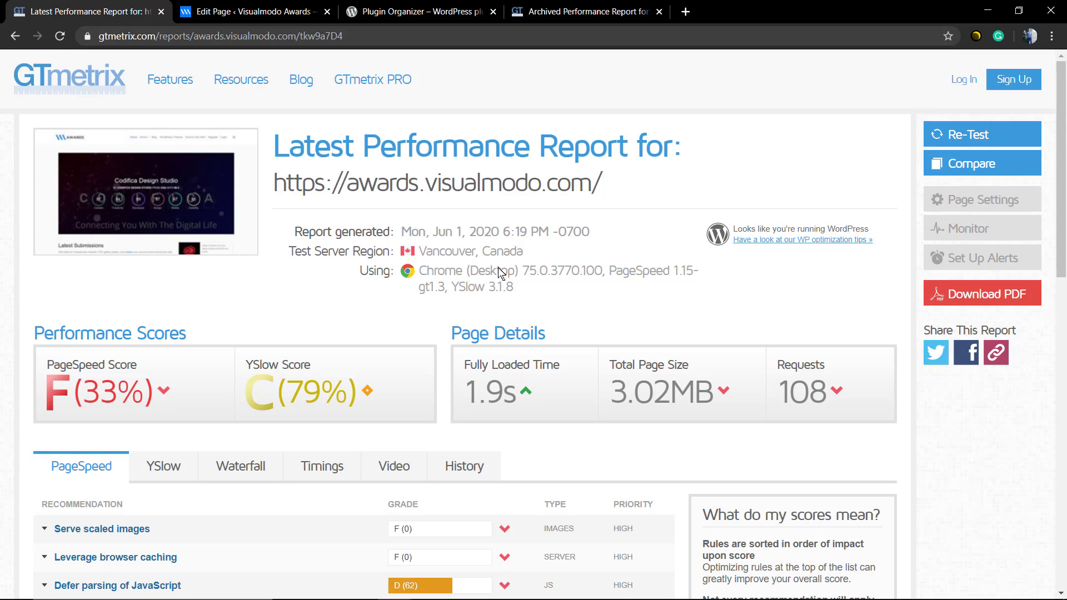
{"action": "left_click_drag", "start_coordinate": [515, 392], "coordinate": [470, 385]}
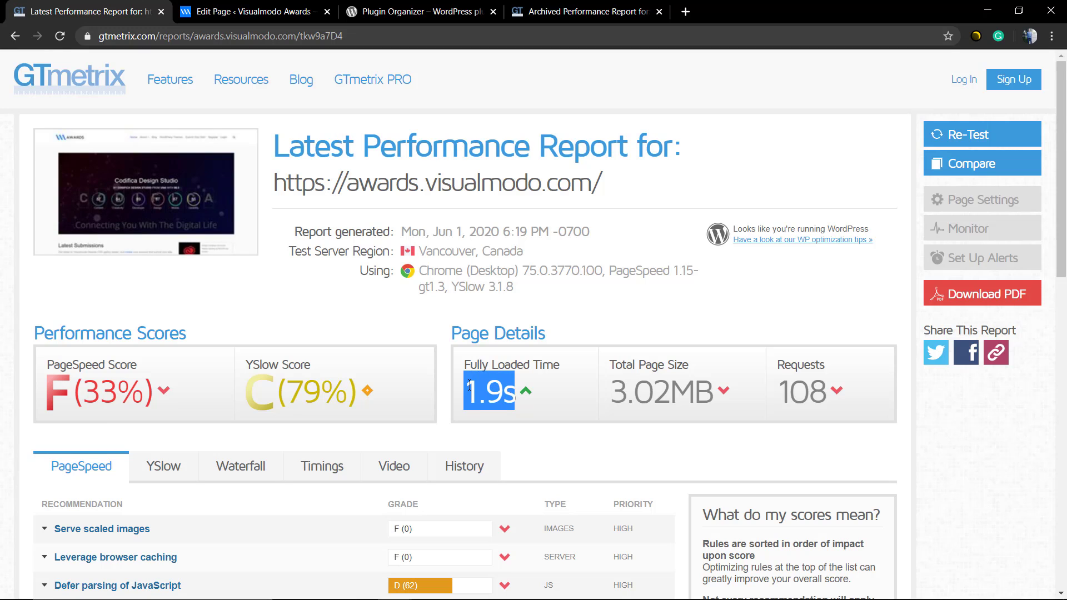